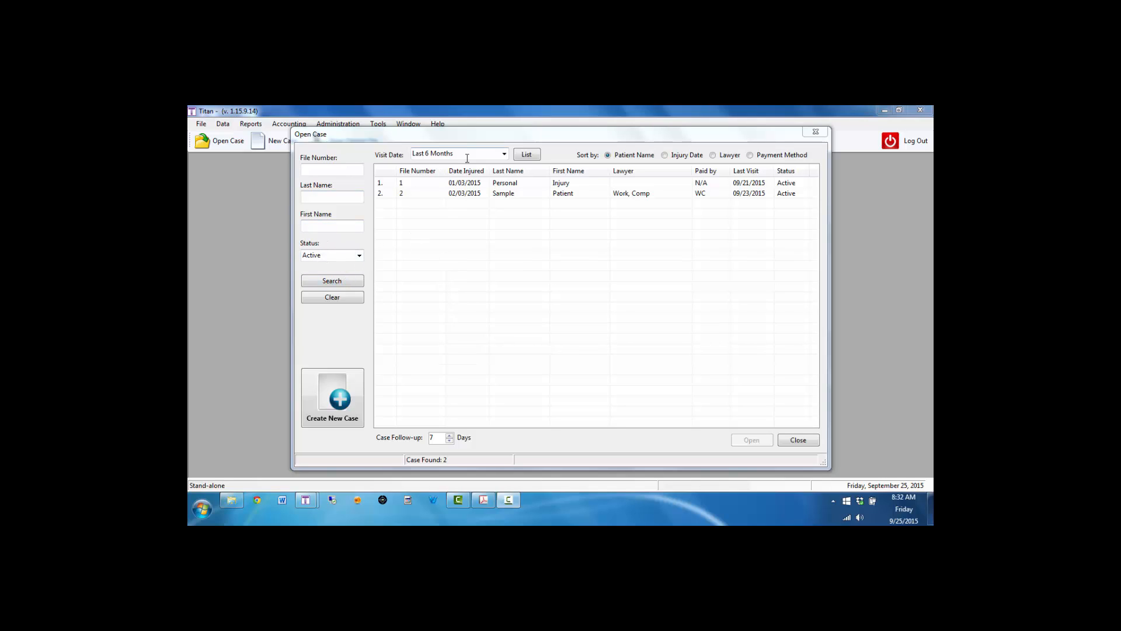
Step: Search for cases with the visit date range set to All and the status kept at Active
click(504, 155)
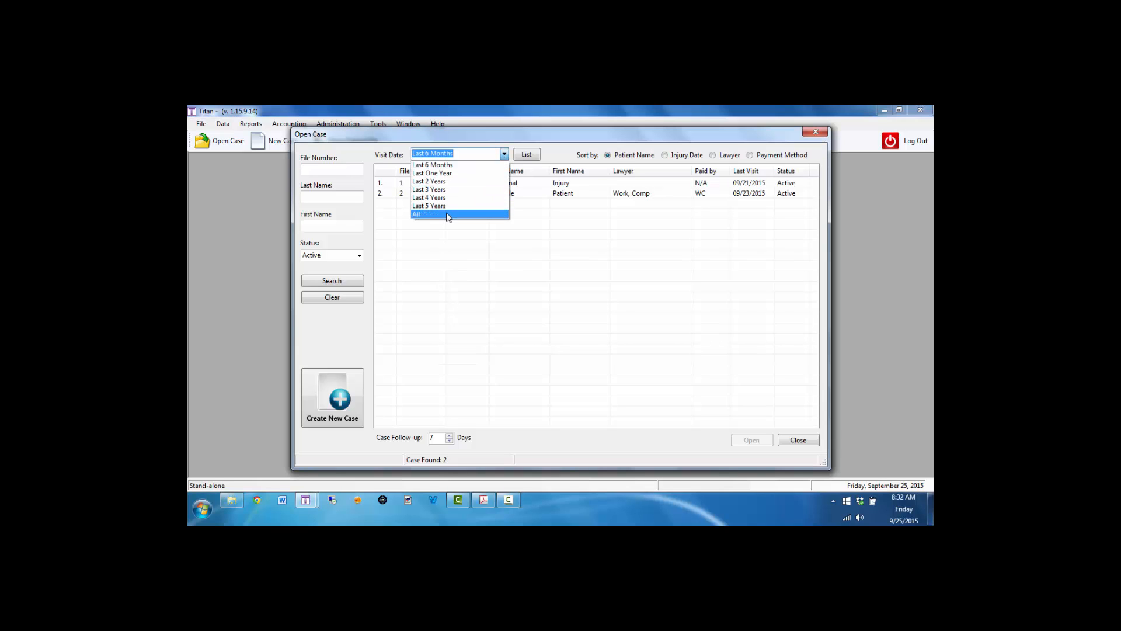
click(448, 215)
click(345, 285)
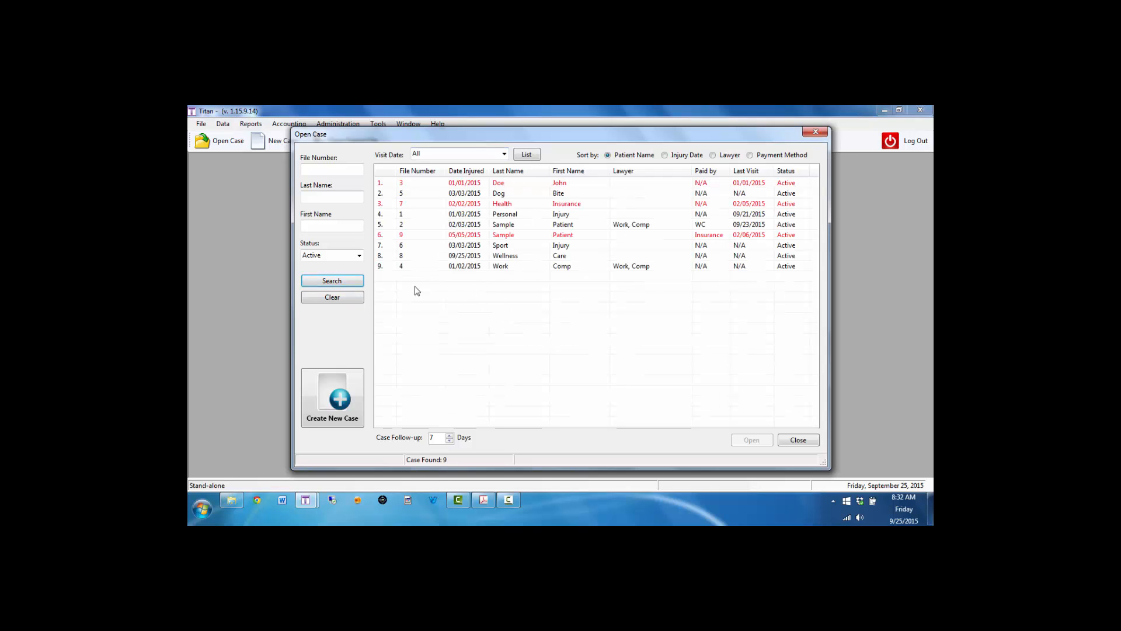
click(359, 256)
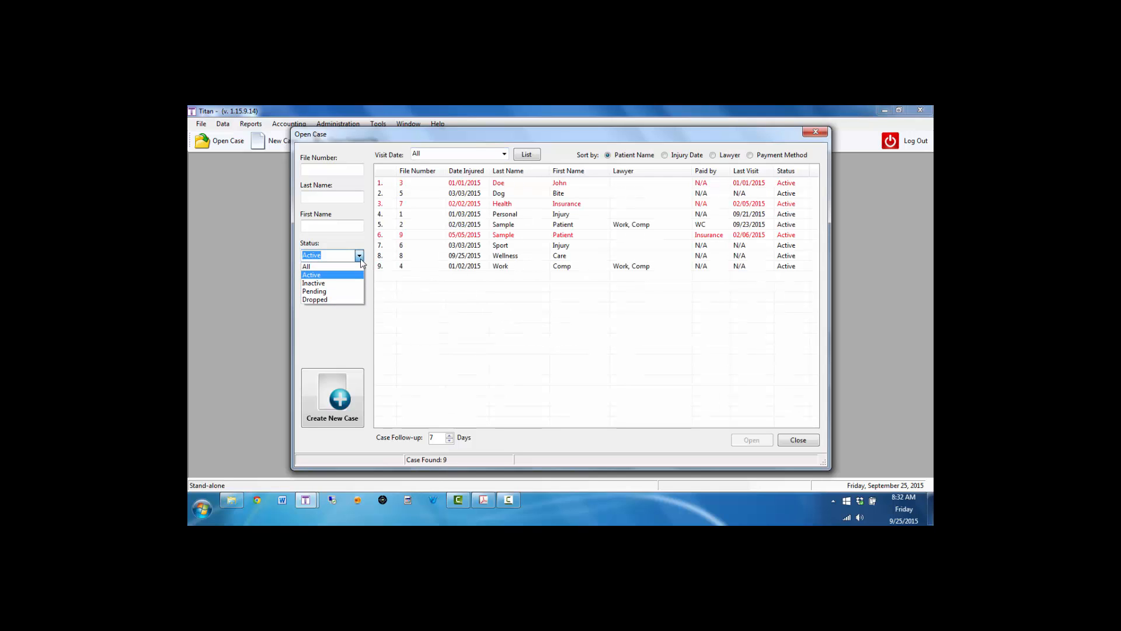
click(336, 276)
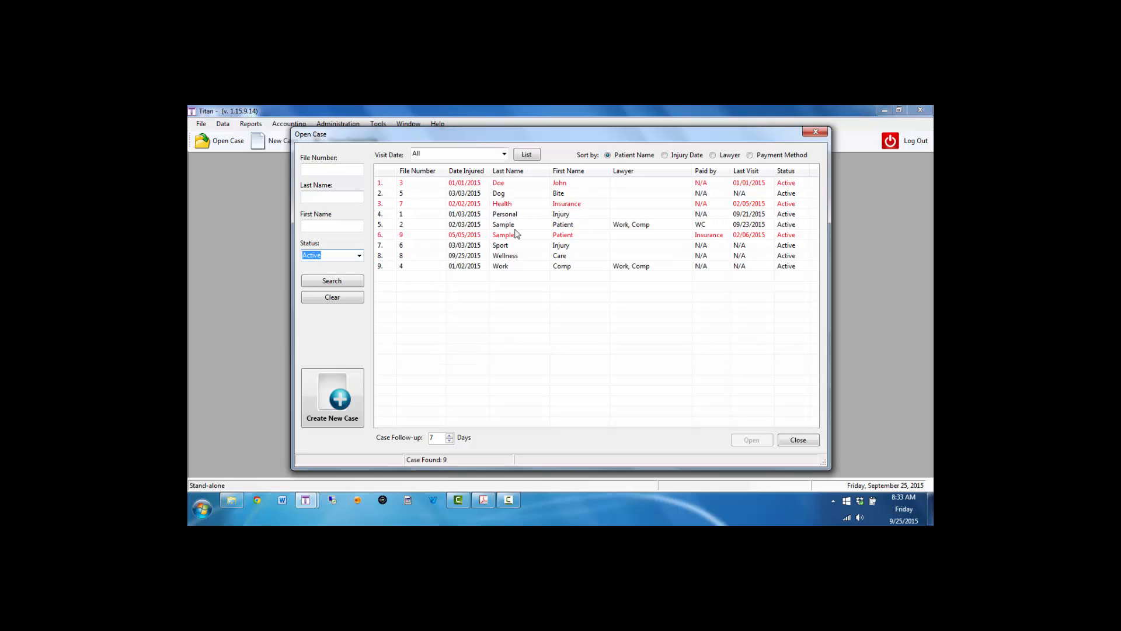
click(331, 400)
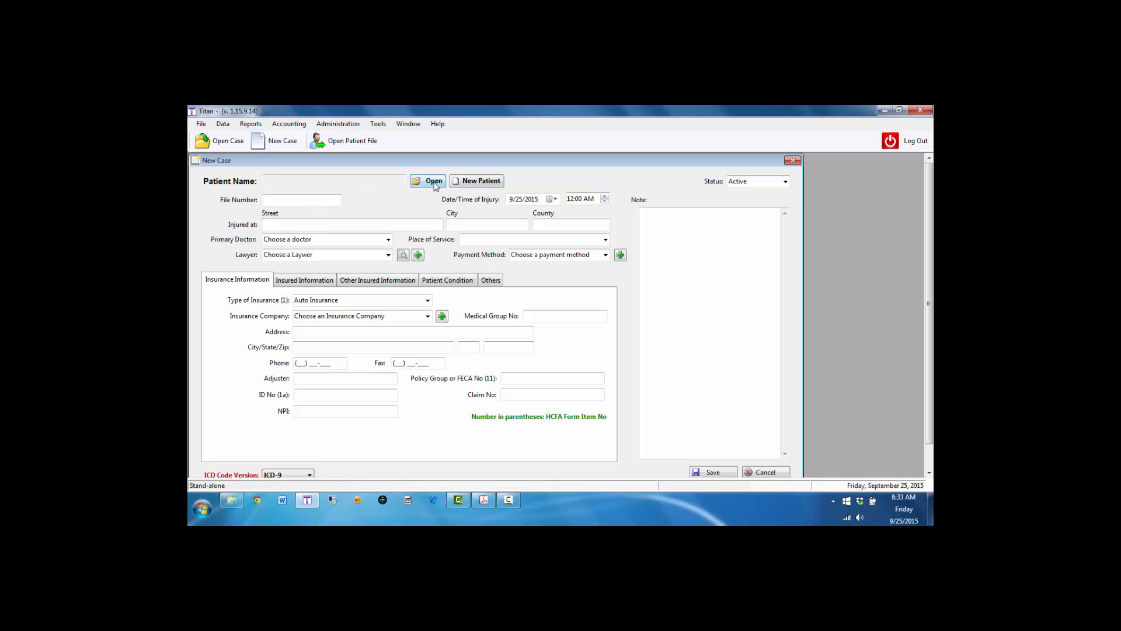
click(476, 182)
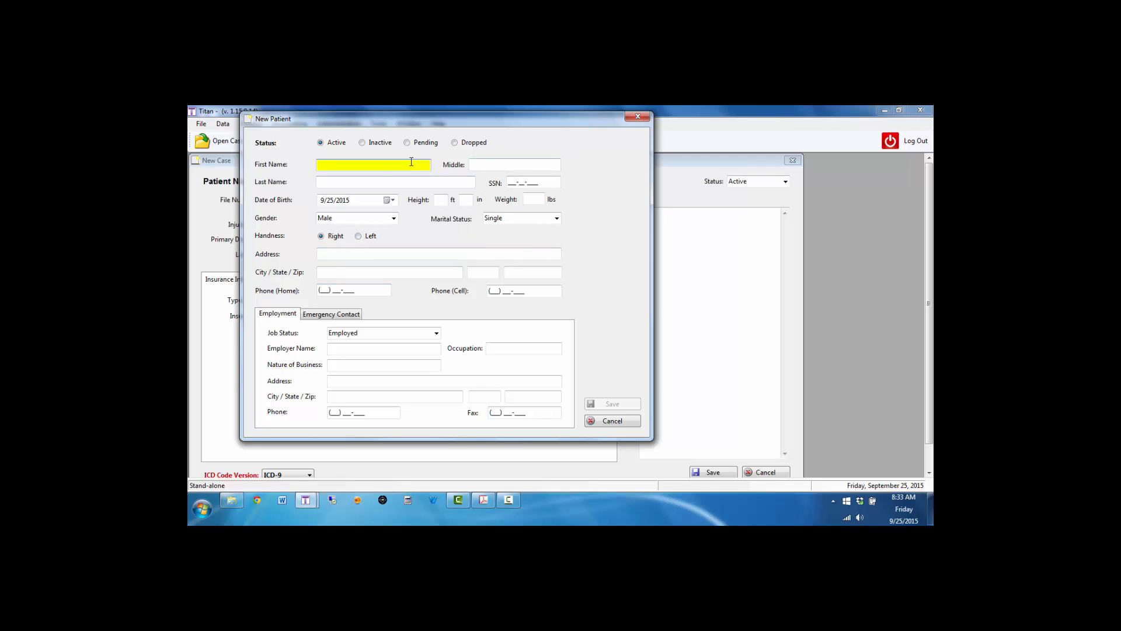
click(618, 418)
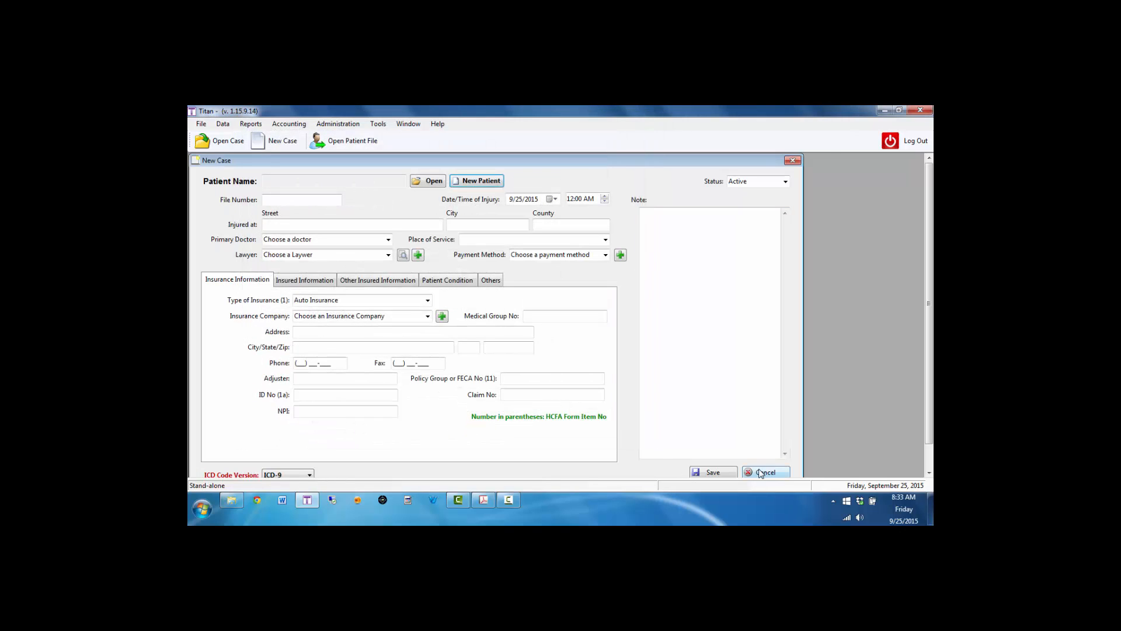
click(762, 473)
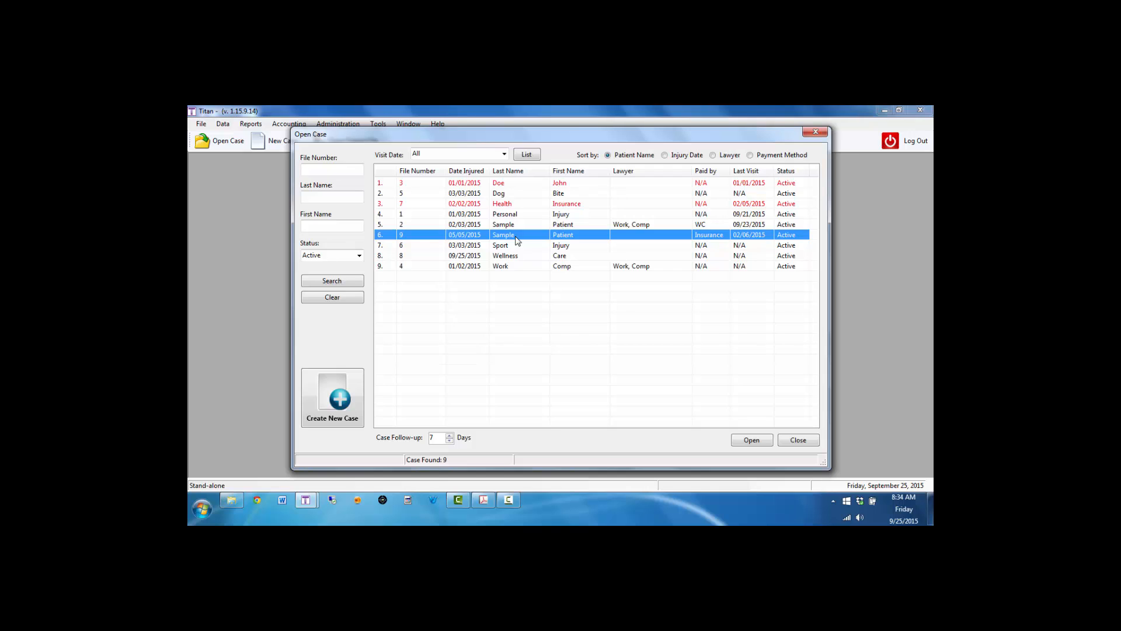
Step: Open the health insurance sample case injured 02/02/2015 and select the chiropractor as its primary doctor
double_click(524, 204)
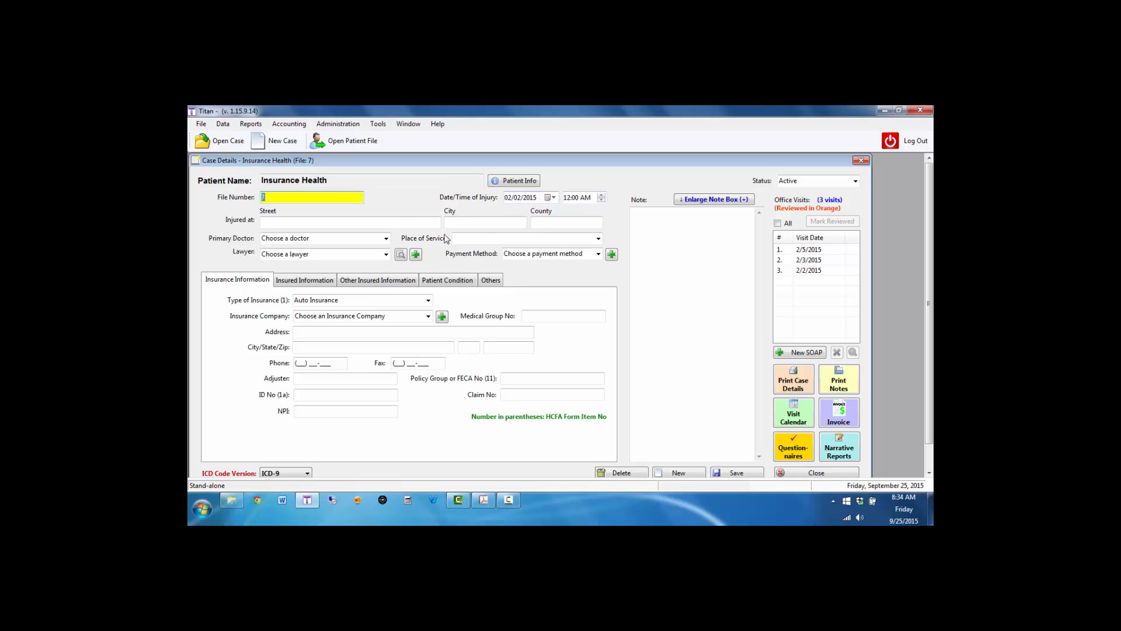
click(386, 239)
click(358, 260)
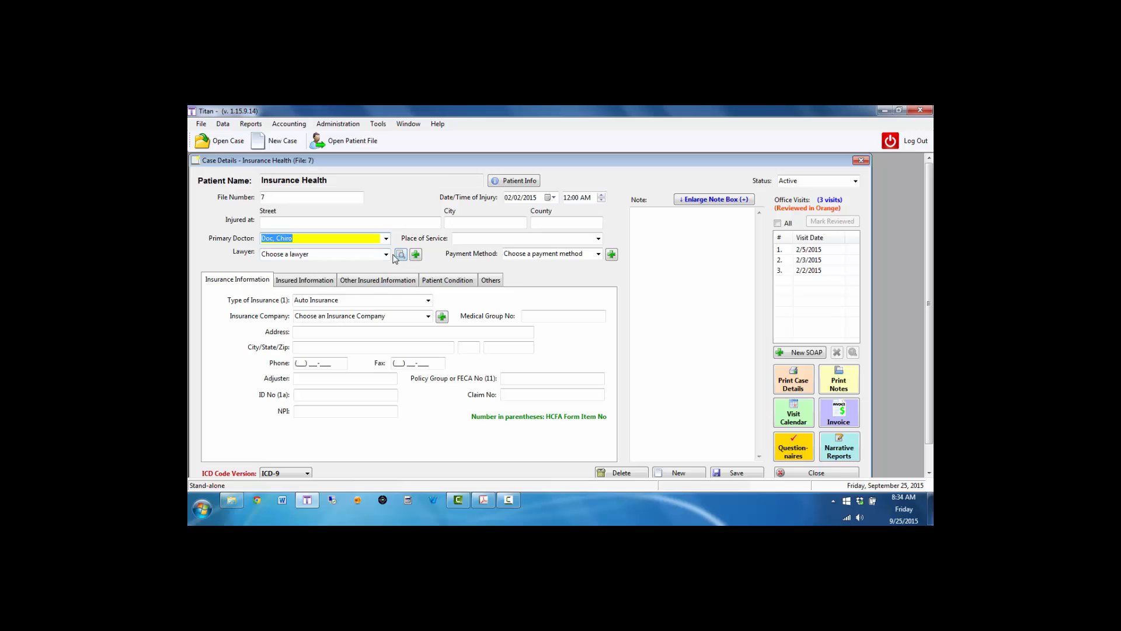
Step: Try assigning the PI attorney as the case's lawyer, and reset the lawyer field to no selection
click(388, 255)
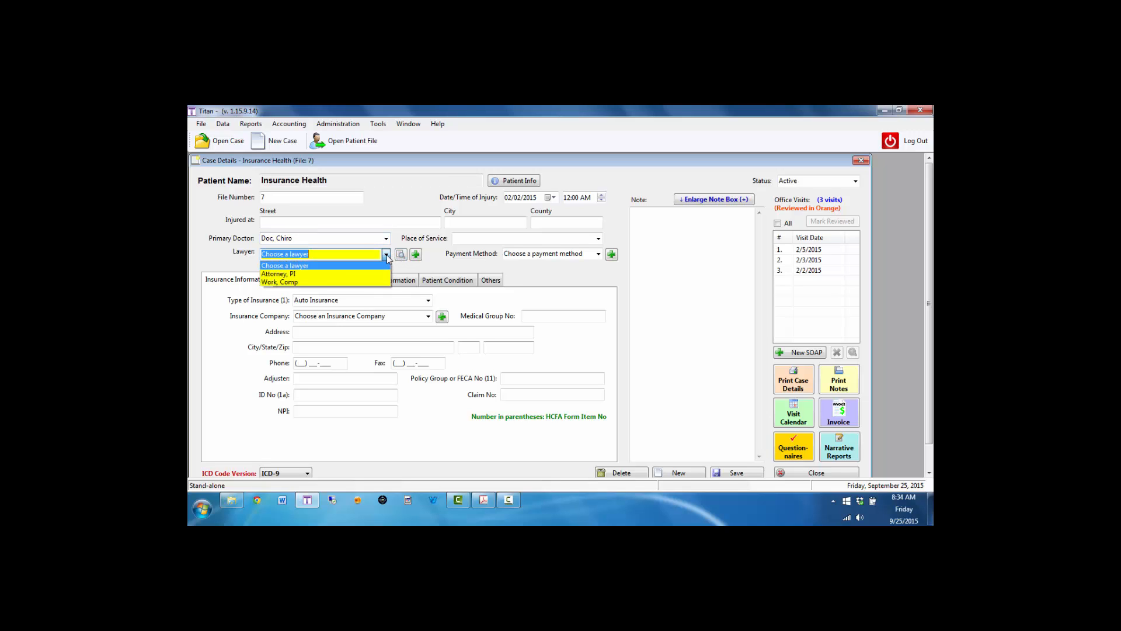
click(366, 274)
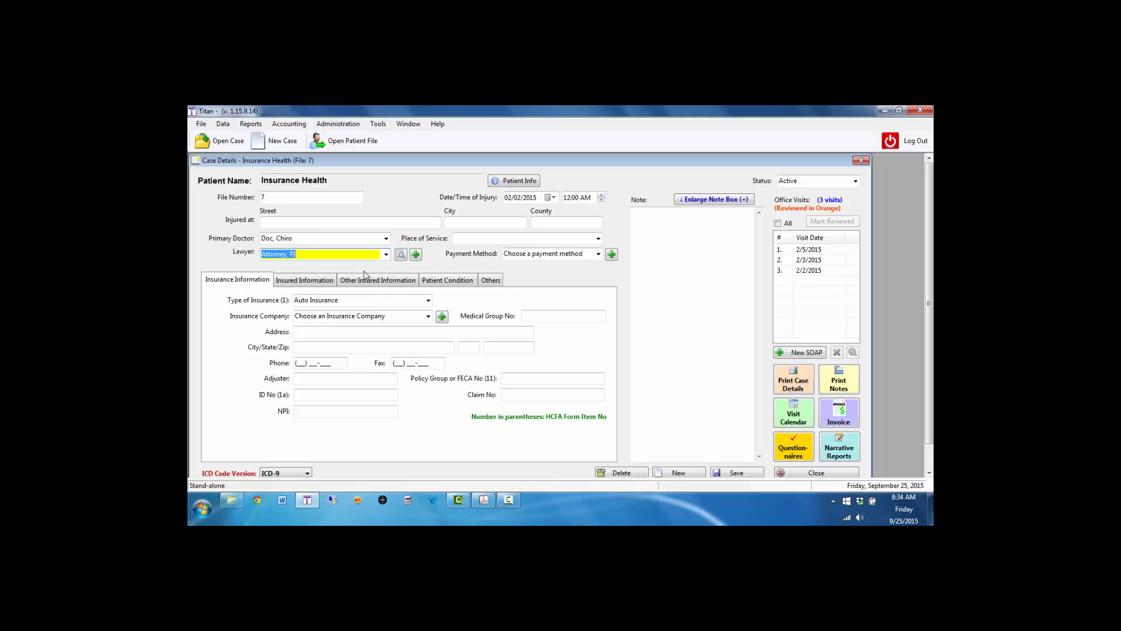
click(415, 255)
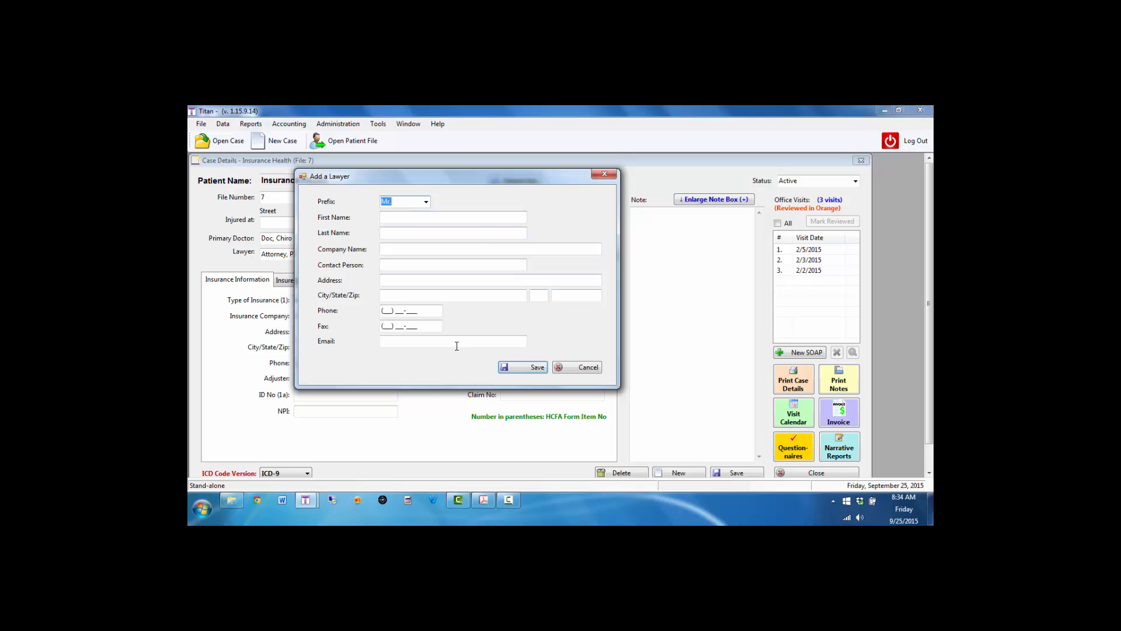
click(566, 369)
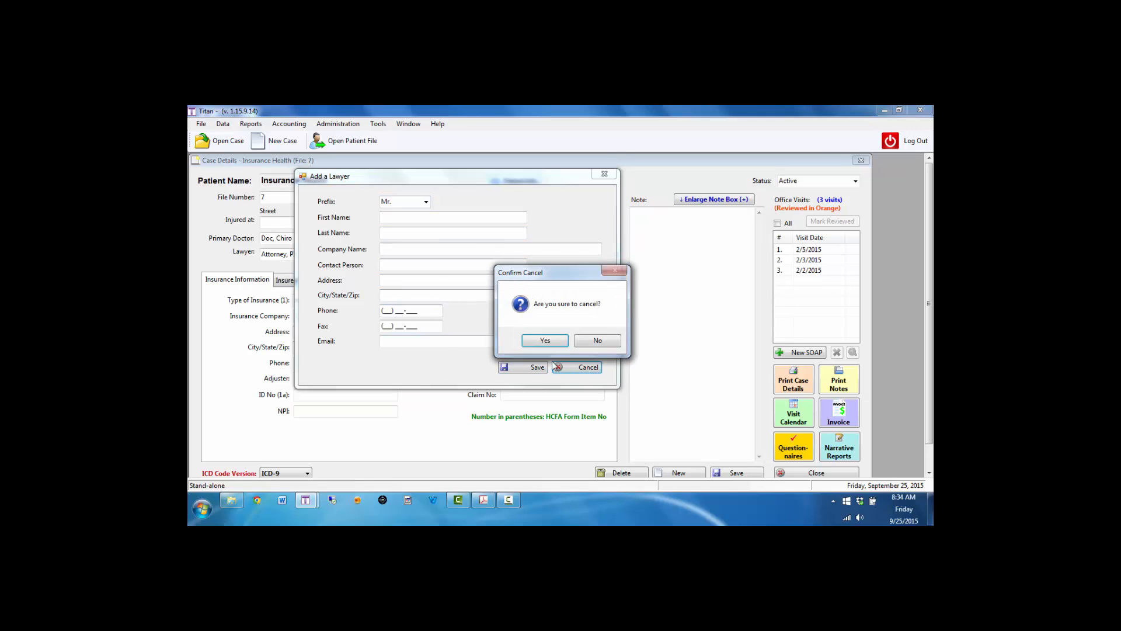
click(560, 345)
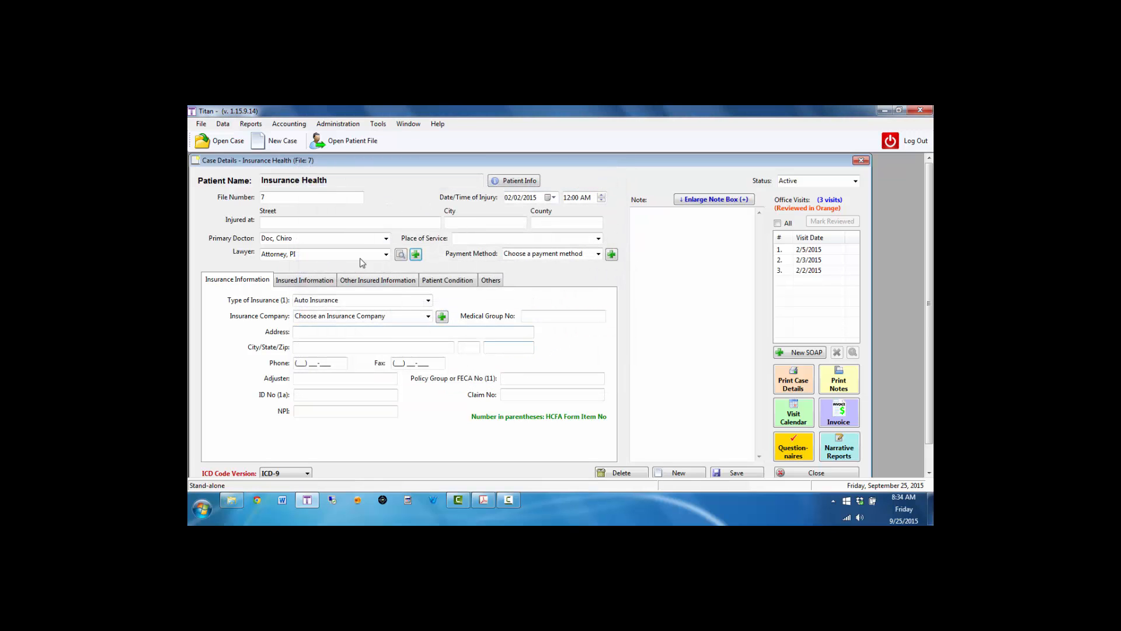
click(386, 255)
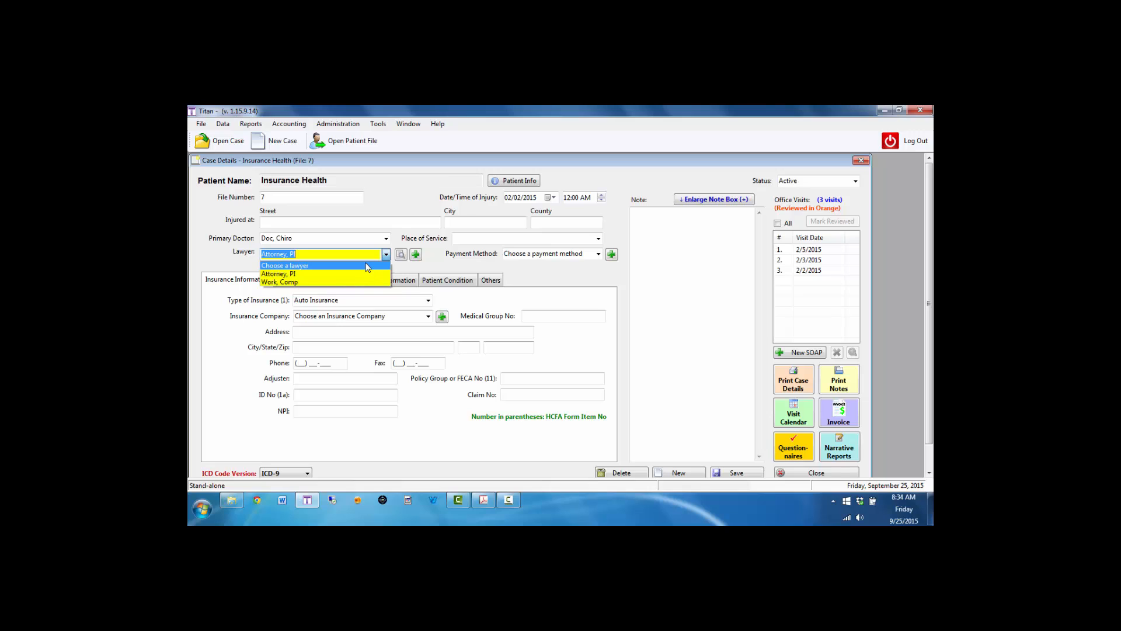
click(367, 265)
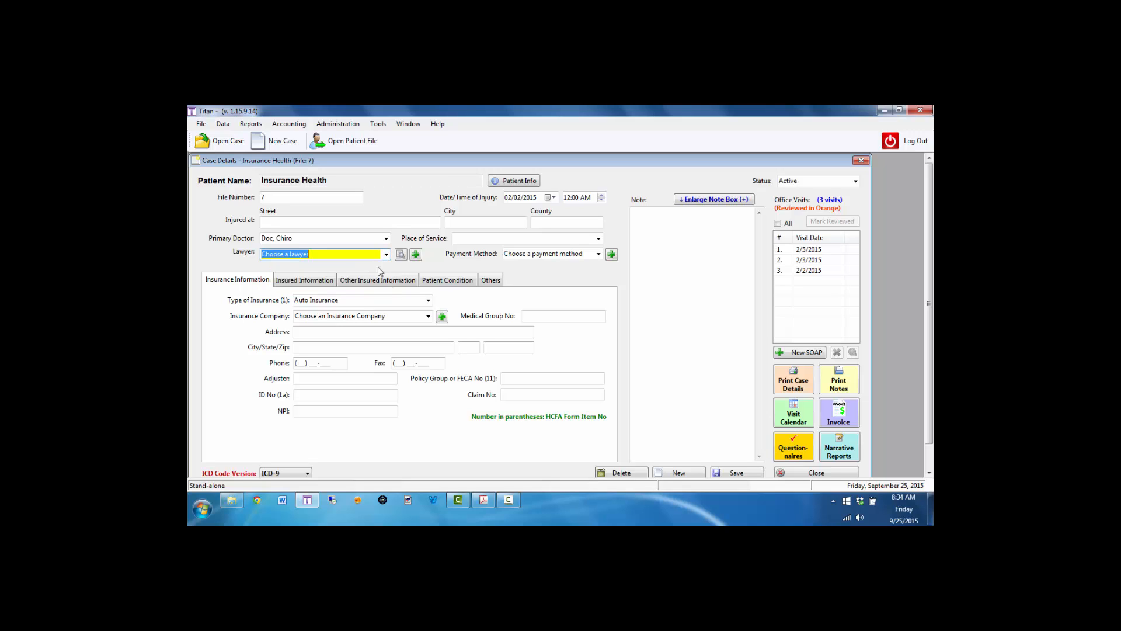
Step: Set the case's payment method to Insurance
click(599, 255)
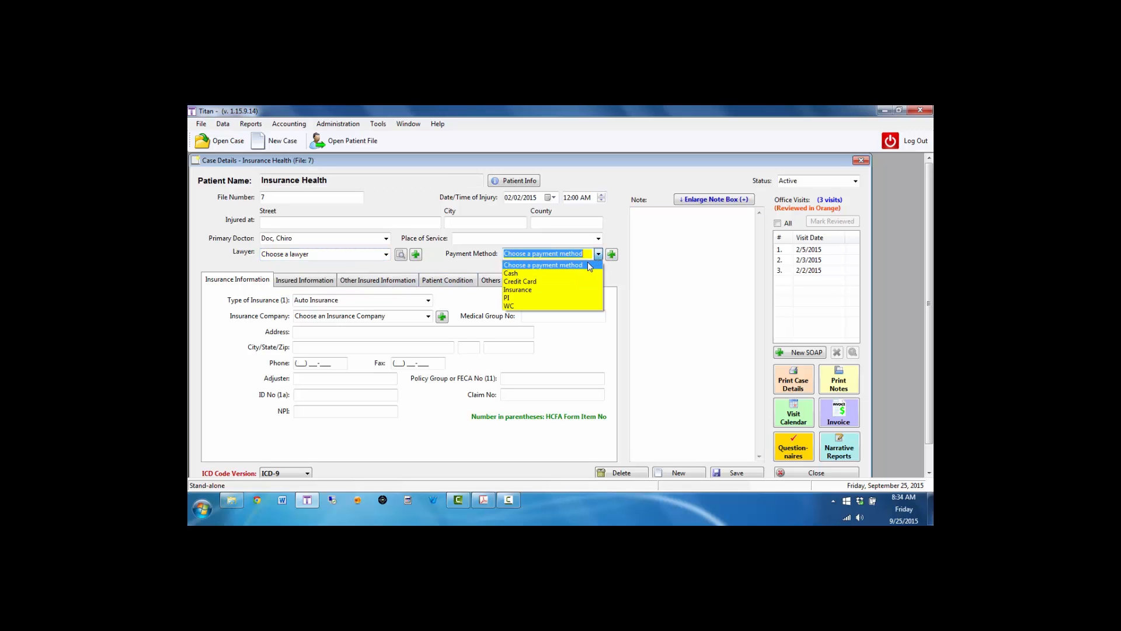
click(545, 290)
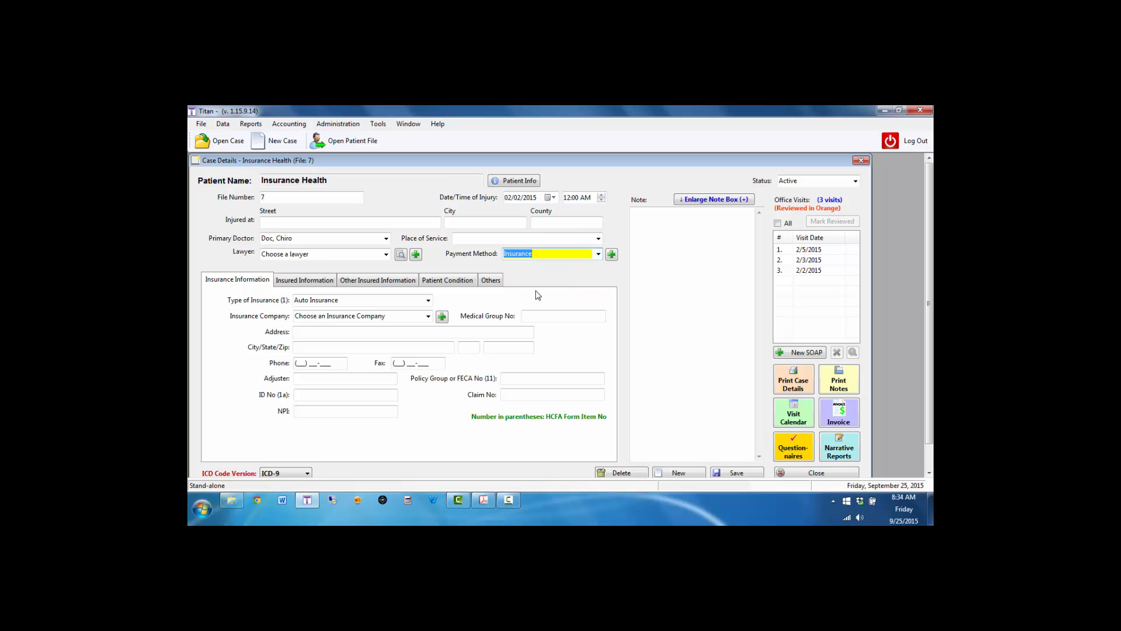
click(599, 257)
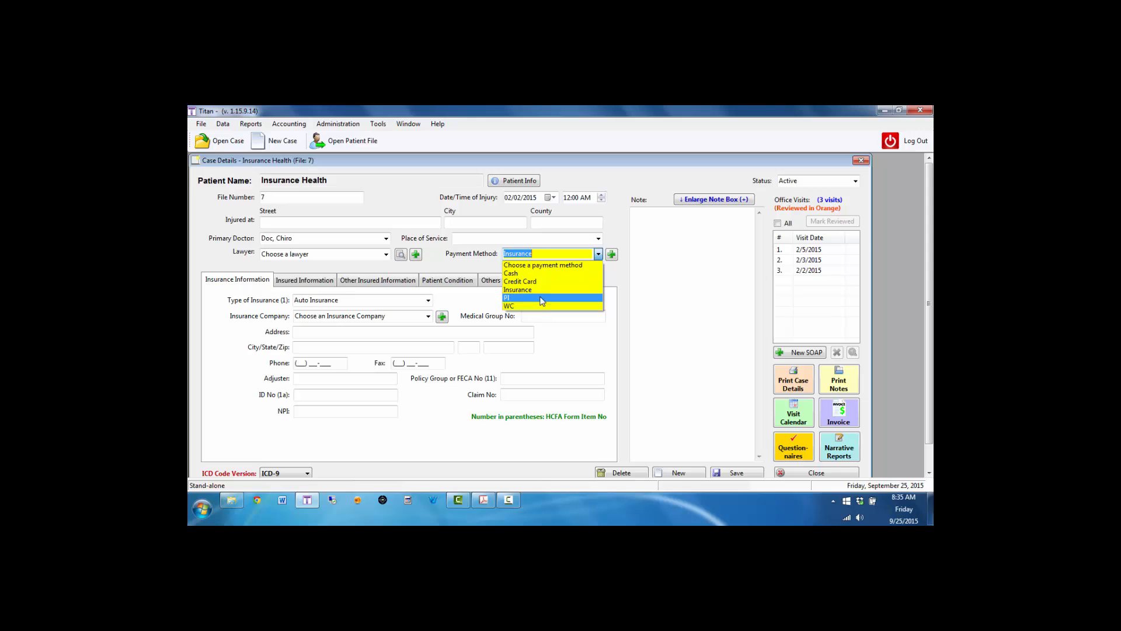
click(613, 274)
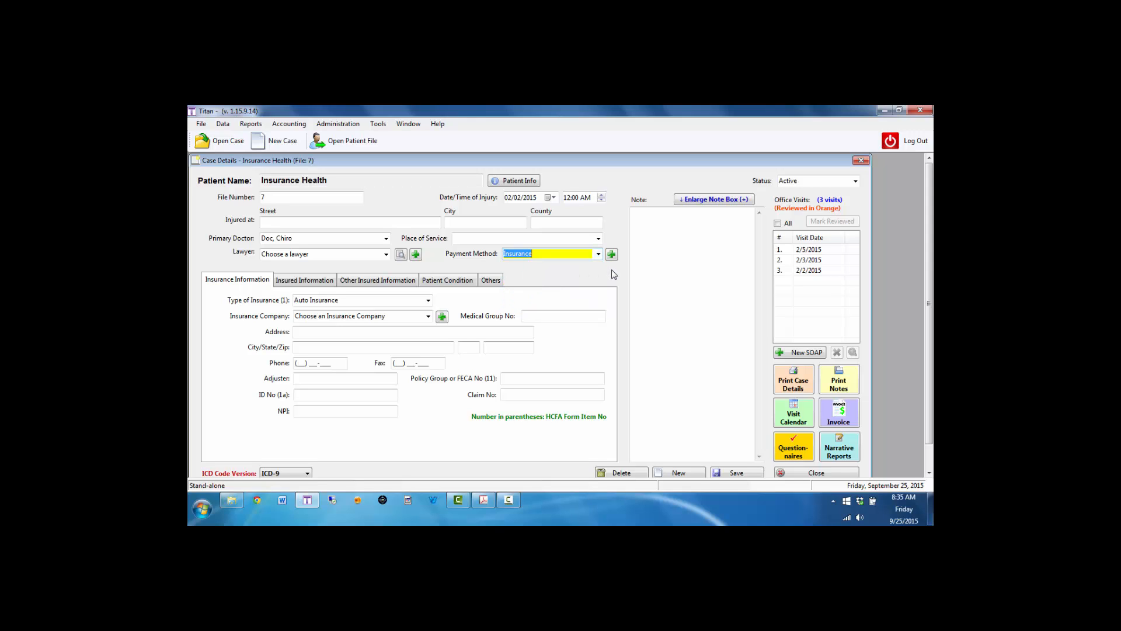
click(597, 255)
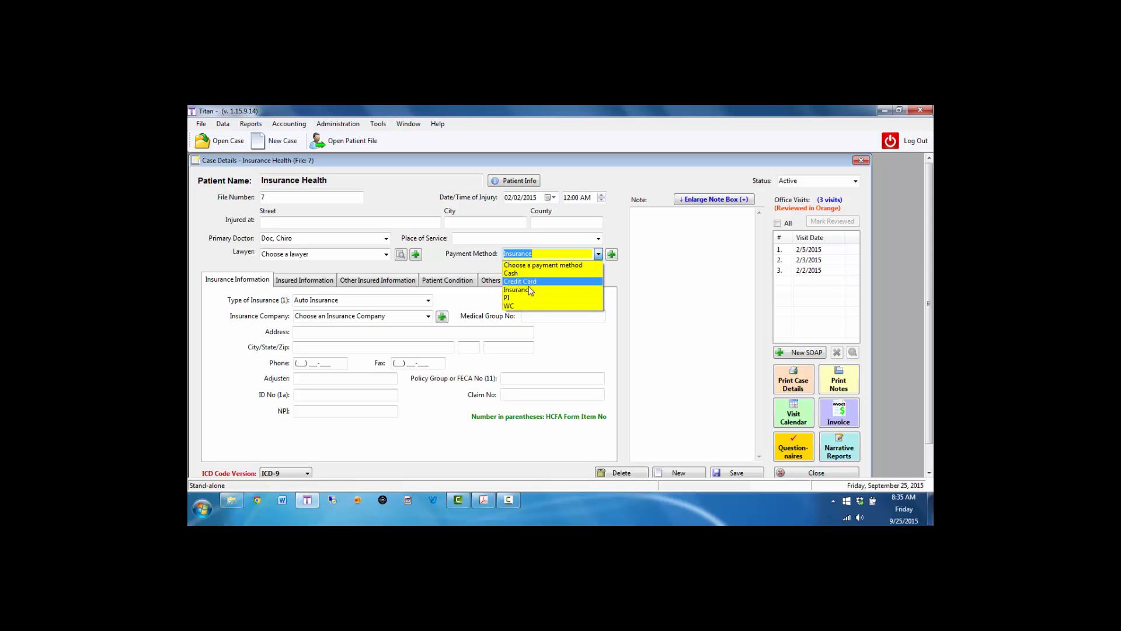
click(613, 269)
Step: Add a new payment method named PI/Med Pay to the list of payment methods
click(611, 254)
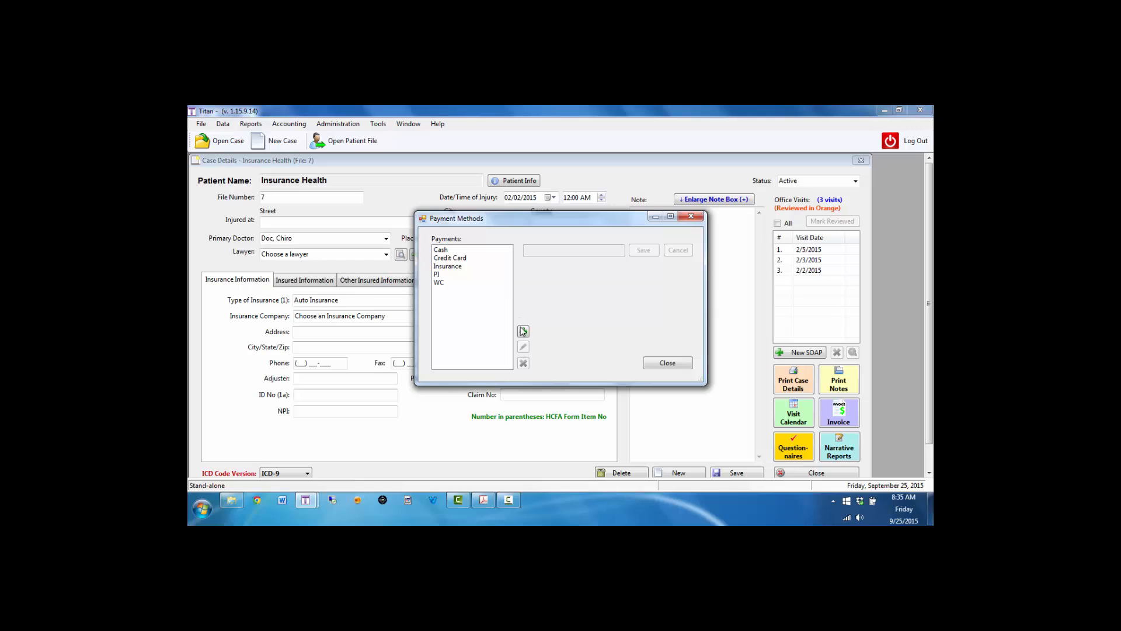
click(524, 331)
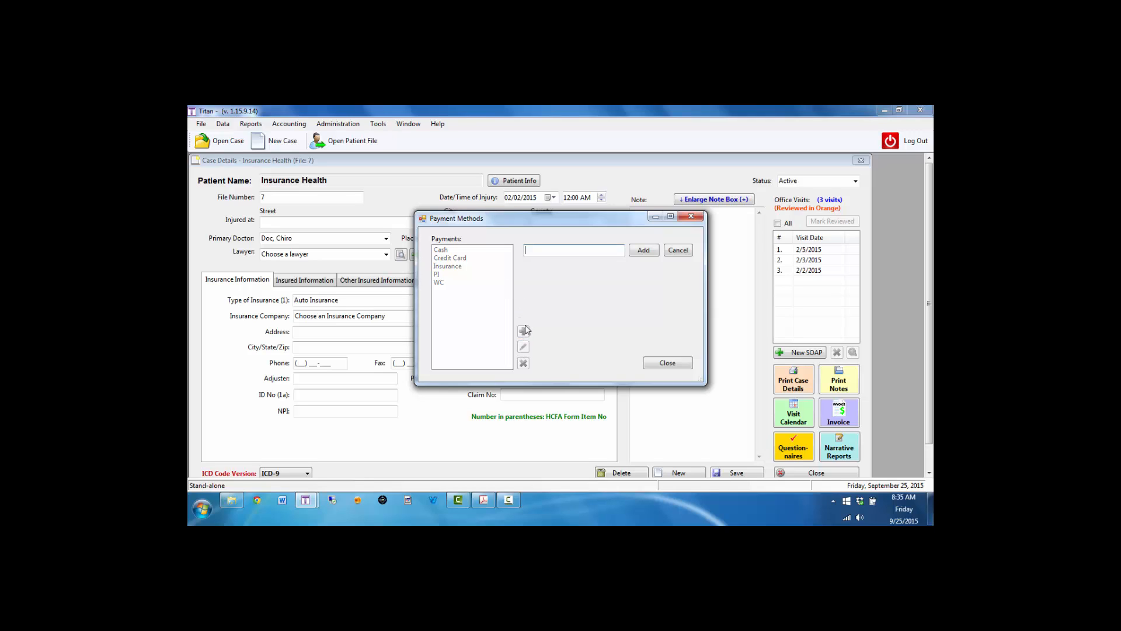
text(PI/Med pa)
key(BackSpace)
text(Pay)
click(643, 250)
click(671, 362)
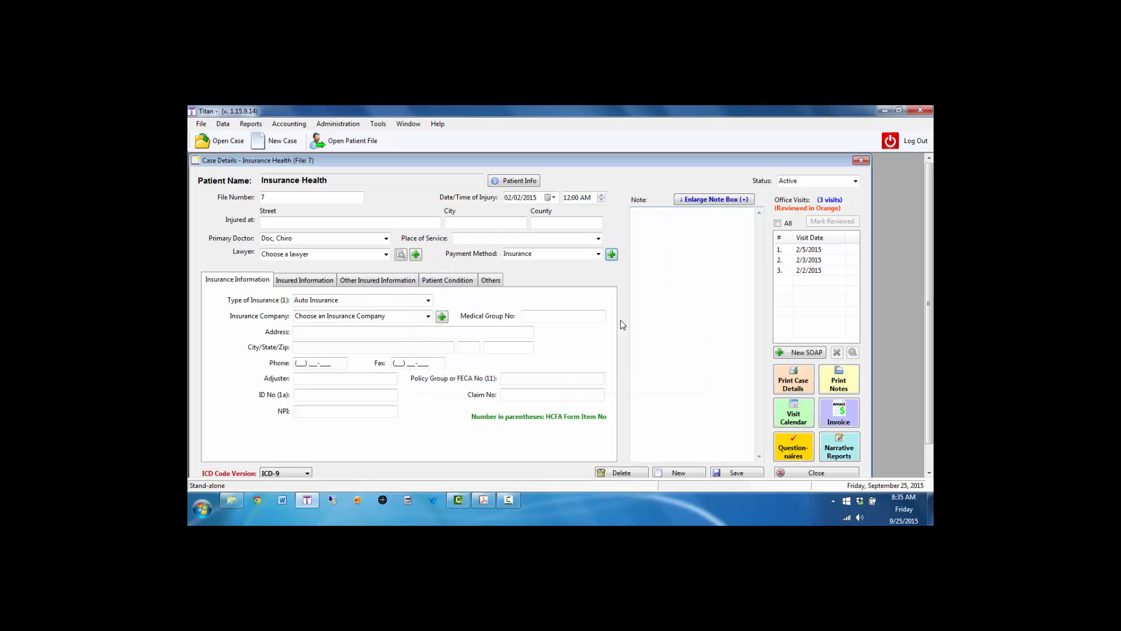
Step: Try PI/Med Pay as the case's payment method, and switch it back to Insurance
click(599, 254)
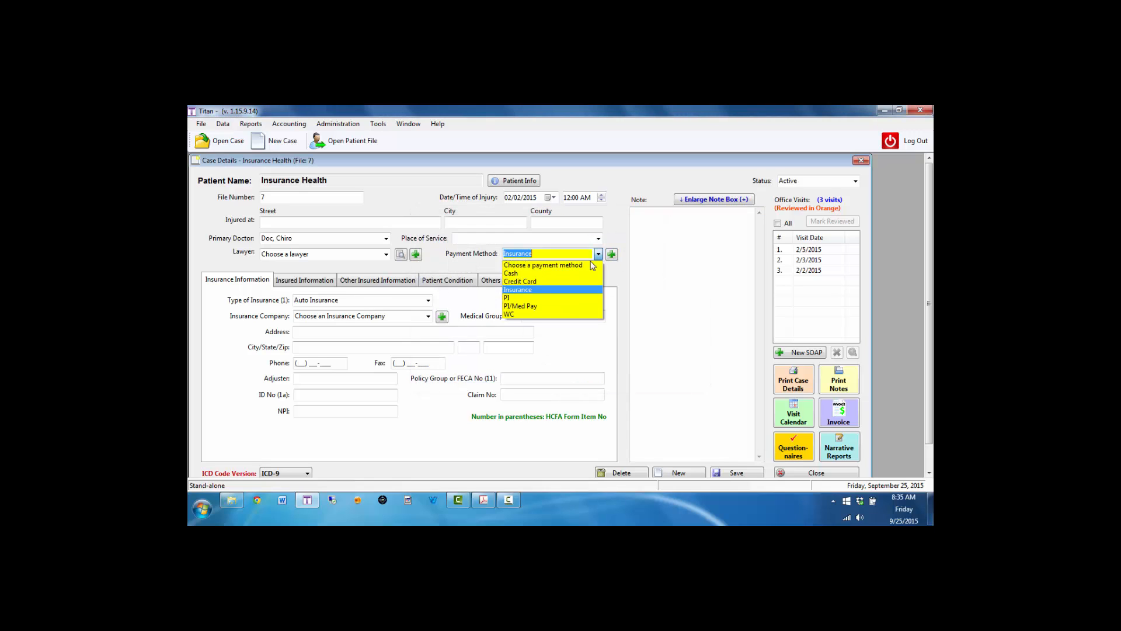
click(546, 306)
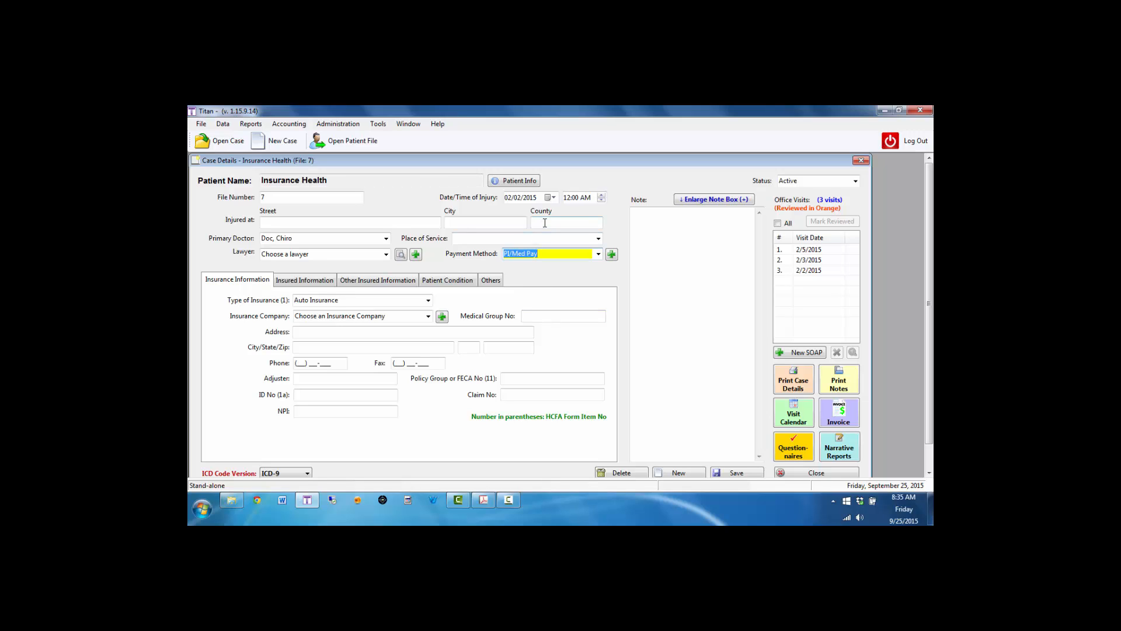
click(599, 255)
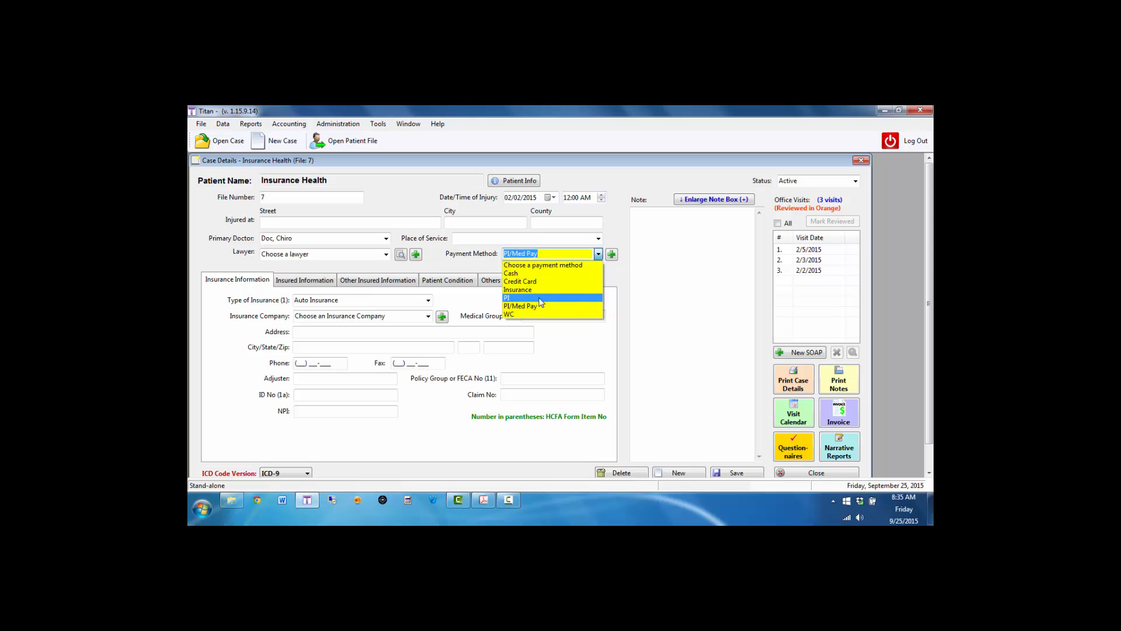
click(552, 289)
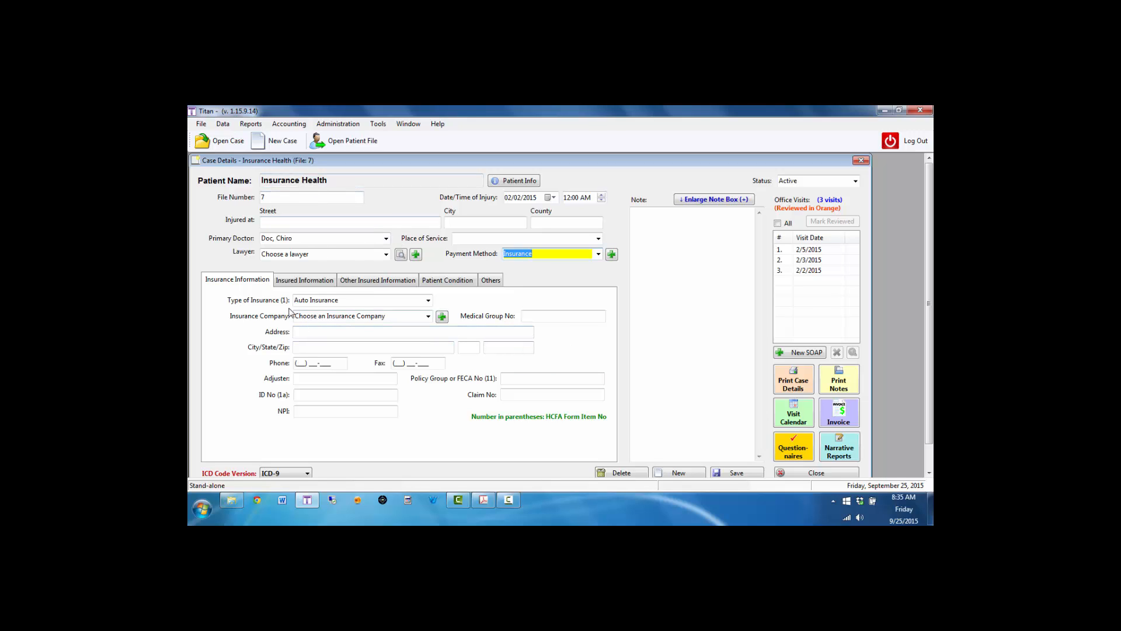
Step: Examine the available insurance types, the blank form for adding an insurance company, and the company choices
click(430, 302)
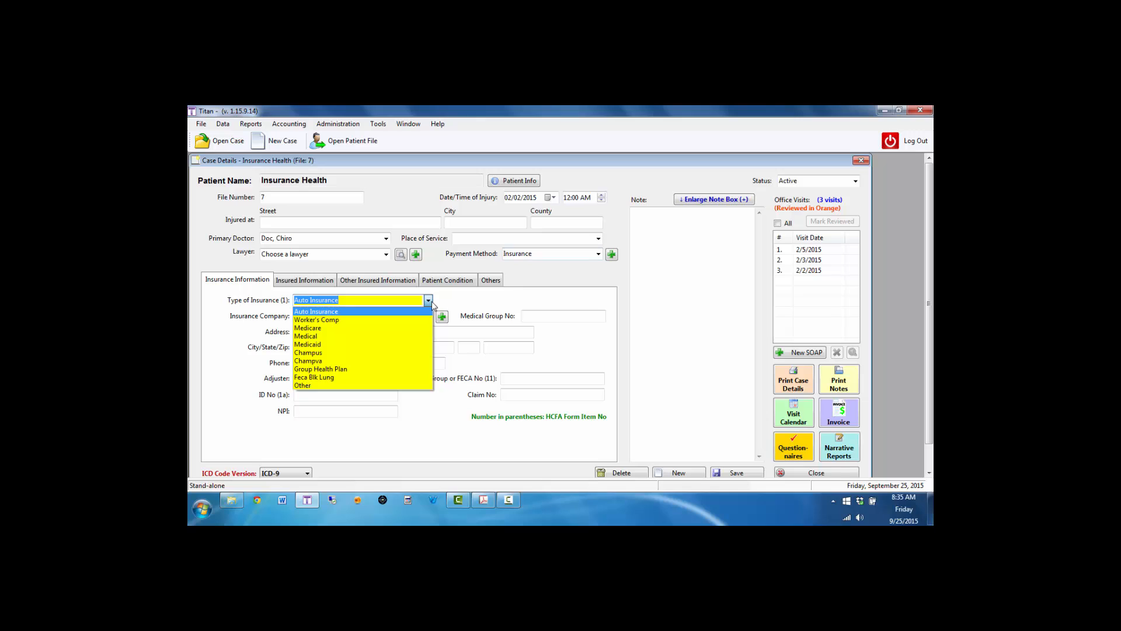
click(431, 301)
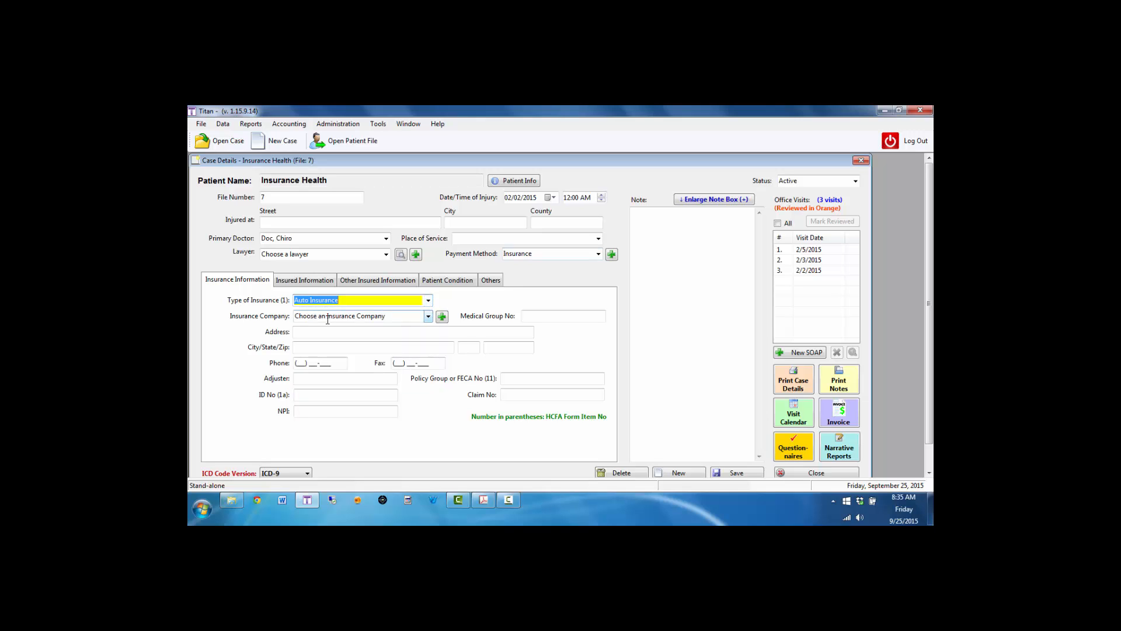
click(443, 316)
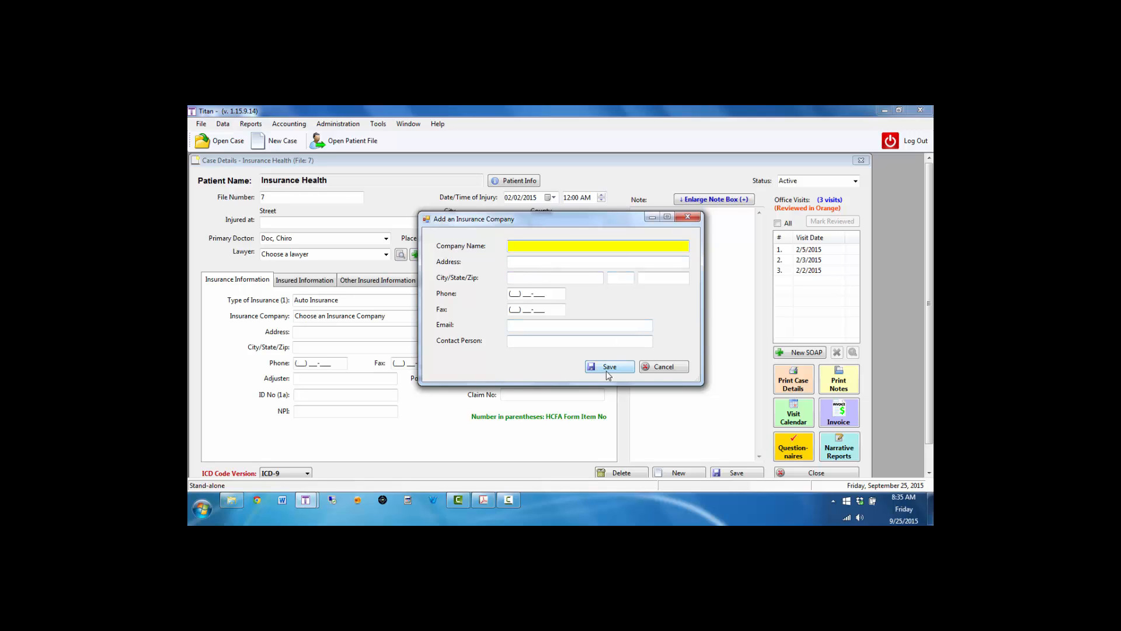
click(661, 367)
click(428, 316)
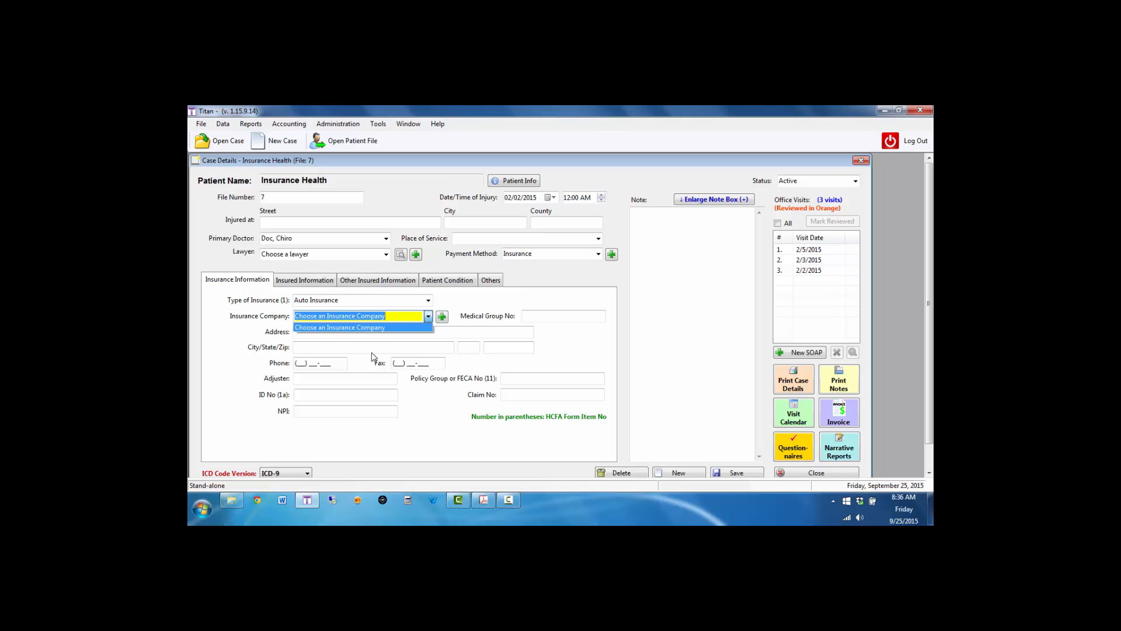
click(560, 353)
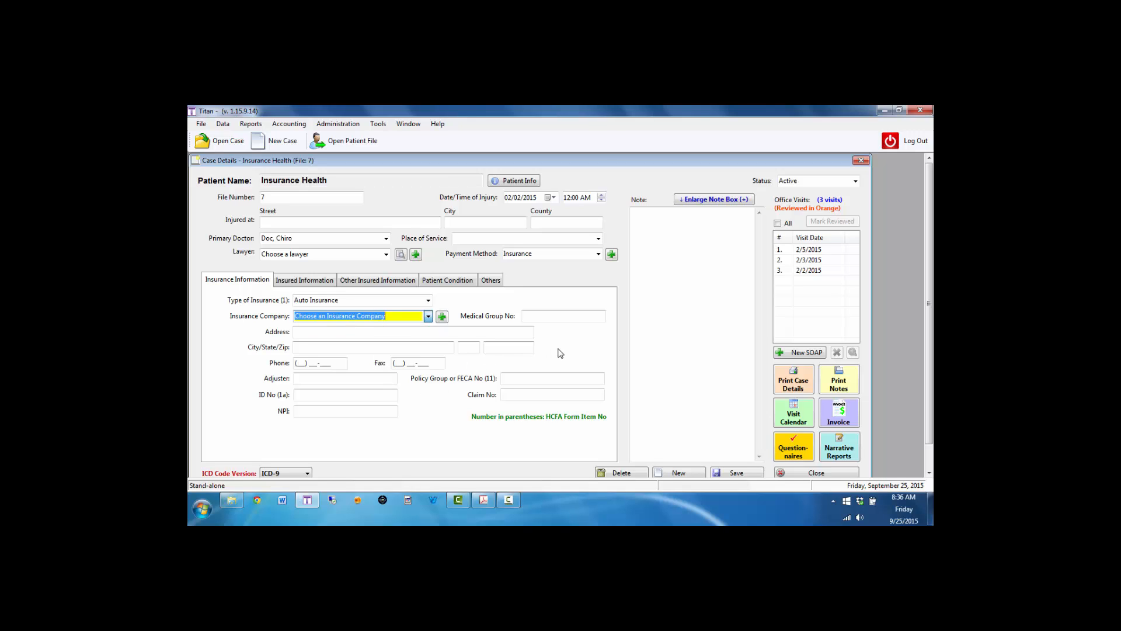
Step: Fill in the case's insured information by marking the insured as the same as the patient
click(306, 281)
click(222, 298)
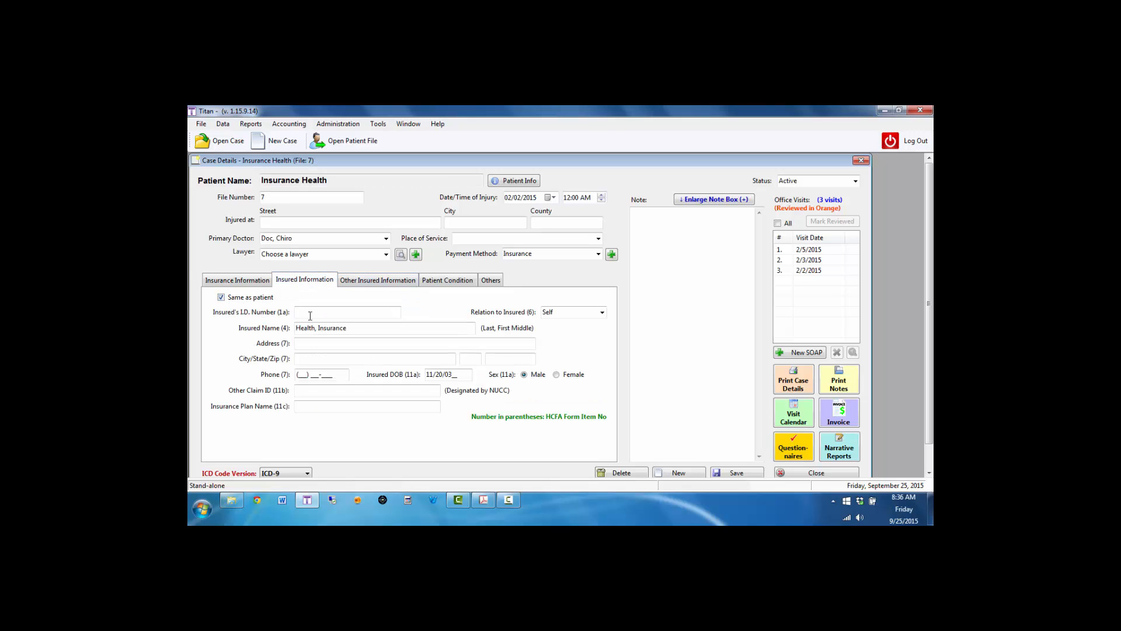
Step: Examine the insured, other insured, patient condition and other claim details of the case, and return to its insurance information
click(221, 298)
click(221, 298)
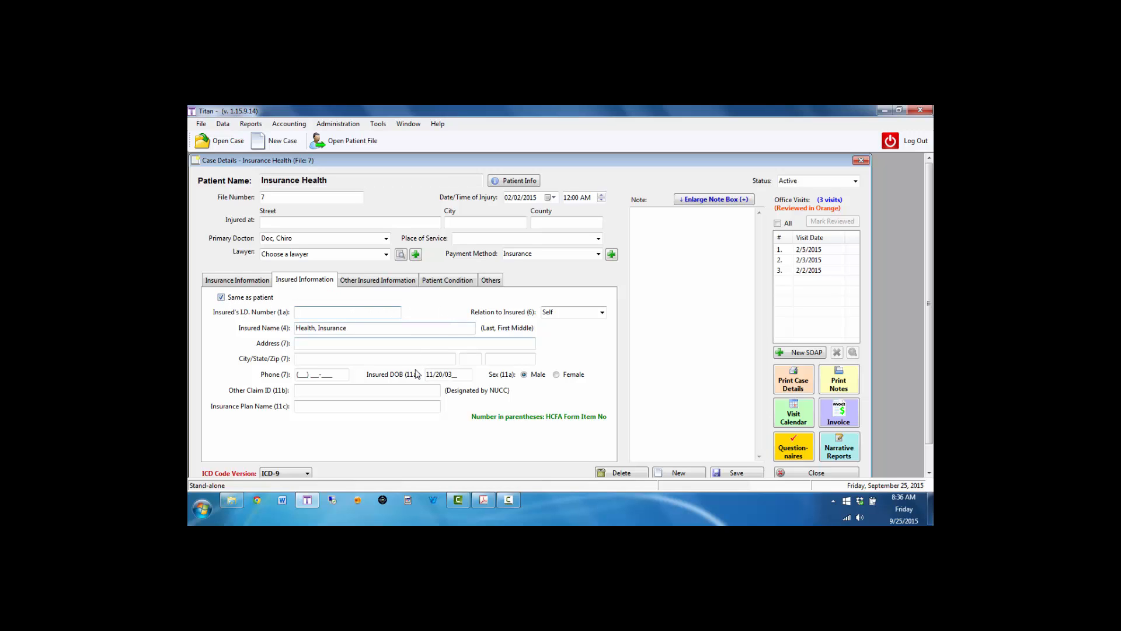
click(394, 285)
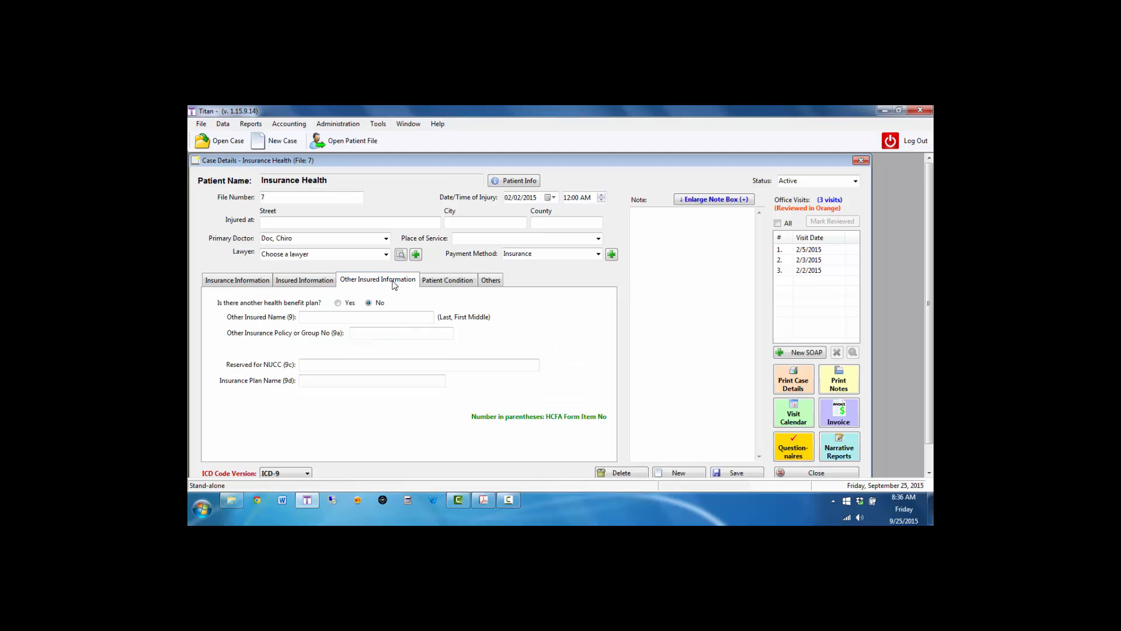
click(446, 286)
click(491, 282)
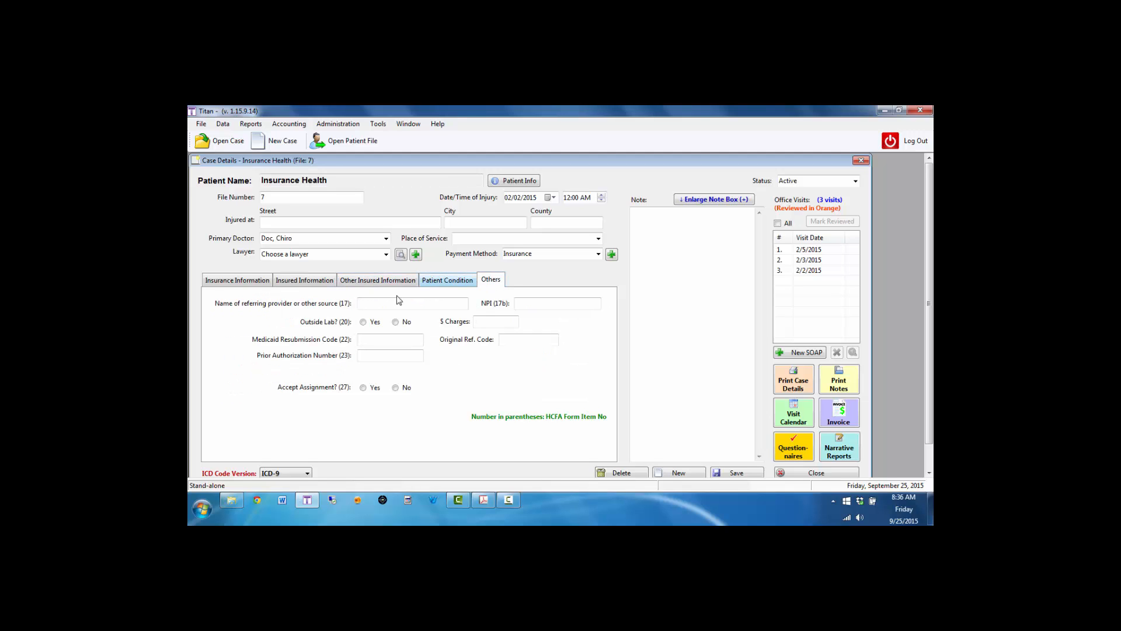
click(255, 284)
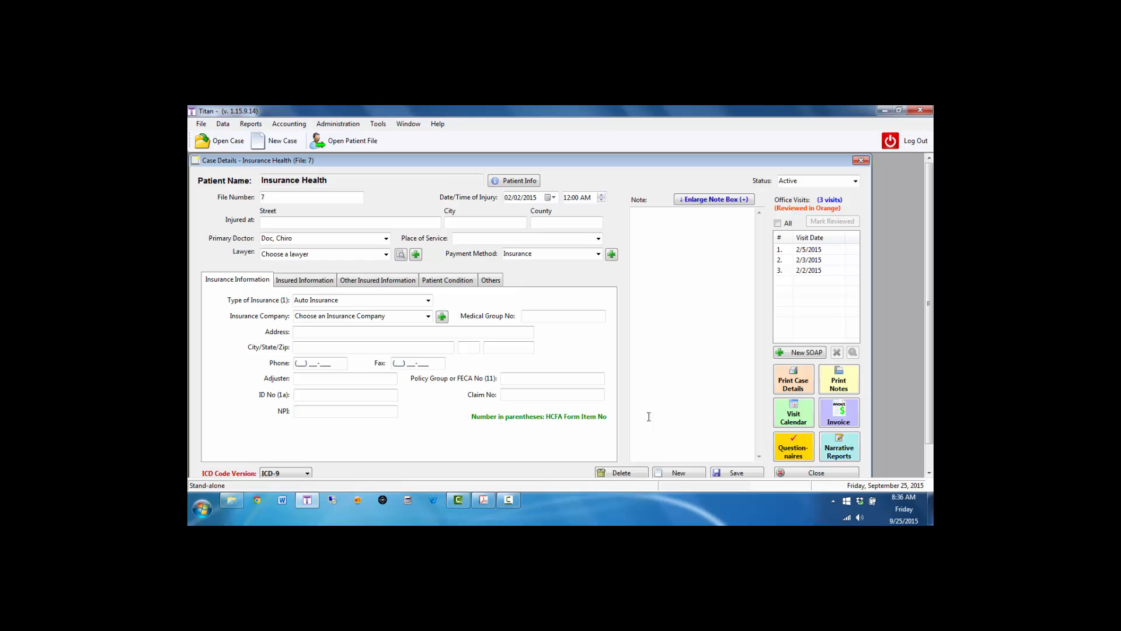
Step: Add a new SOAP progress sheet for a 9/25/2015 visit to the case
click(800, 353)
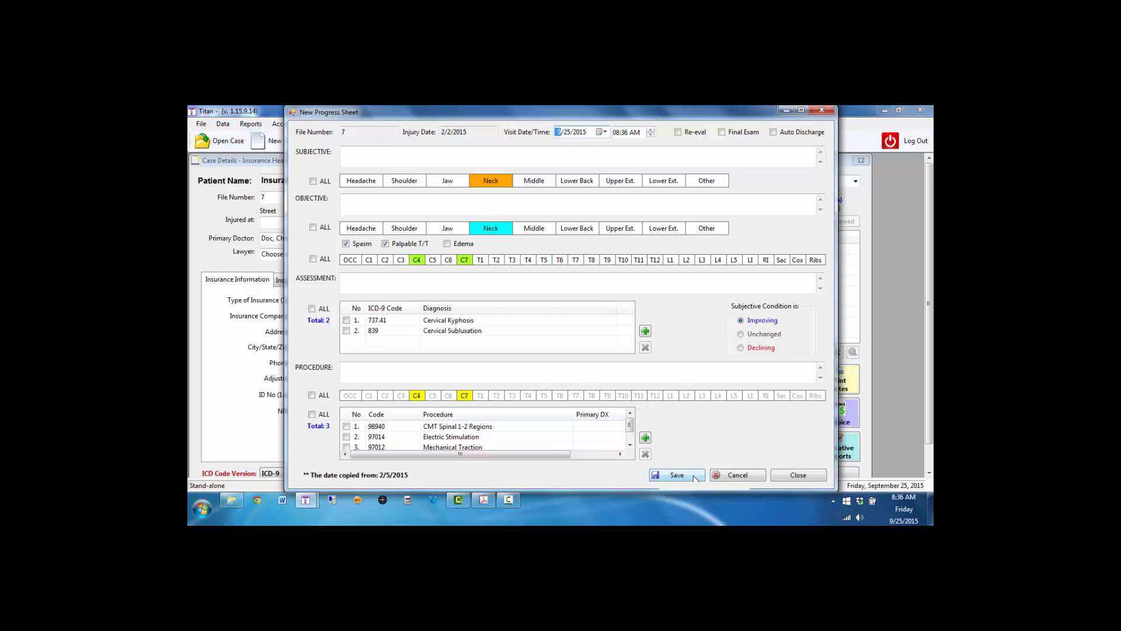
click(798, 476)
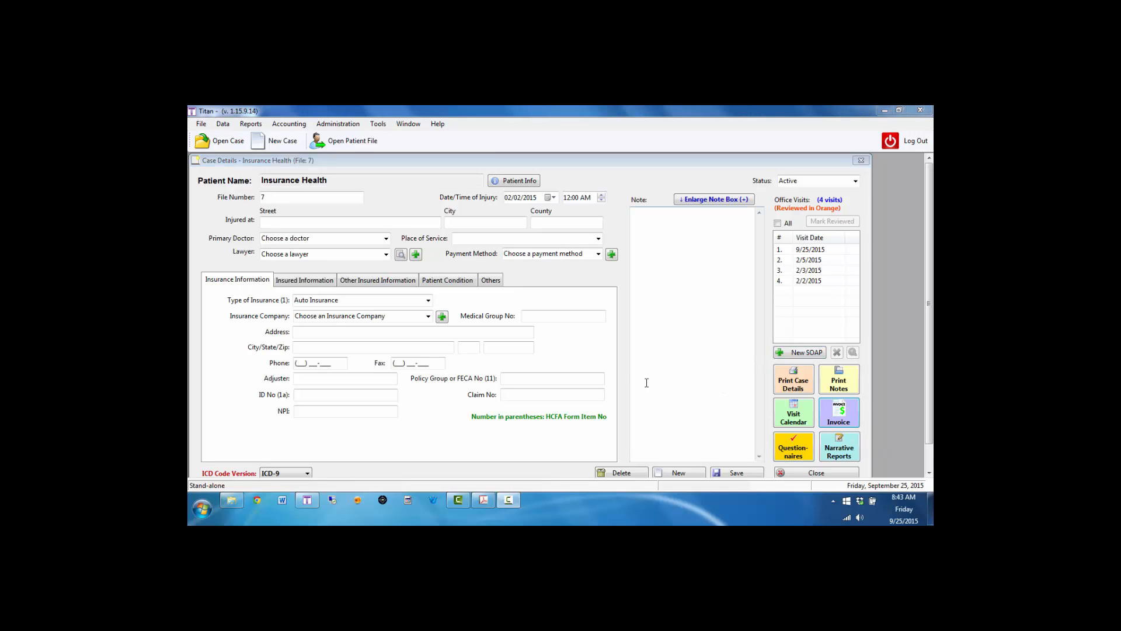
Step: Open the CMS1500 insurance form from the case's invoice, preview its Text & Form printout, and look at the Text only print mode
click(831, 416)
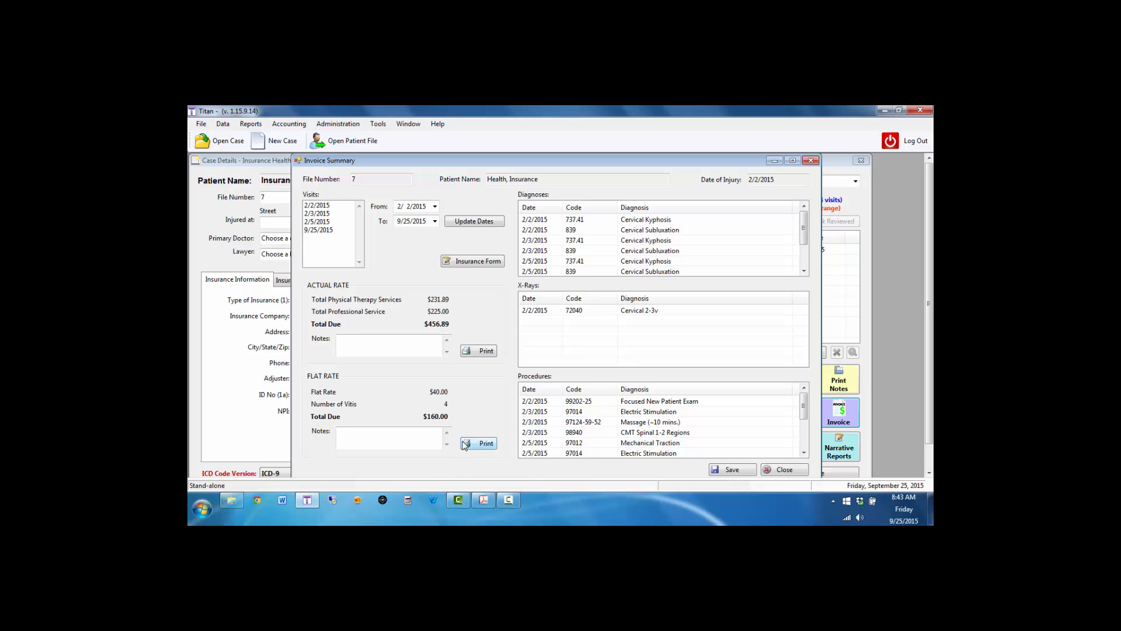
click(474, 262)
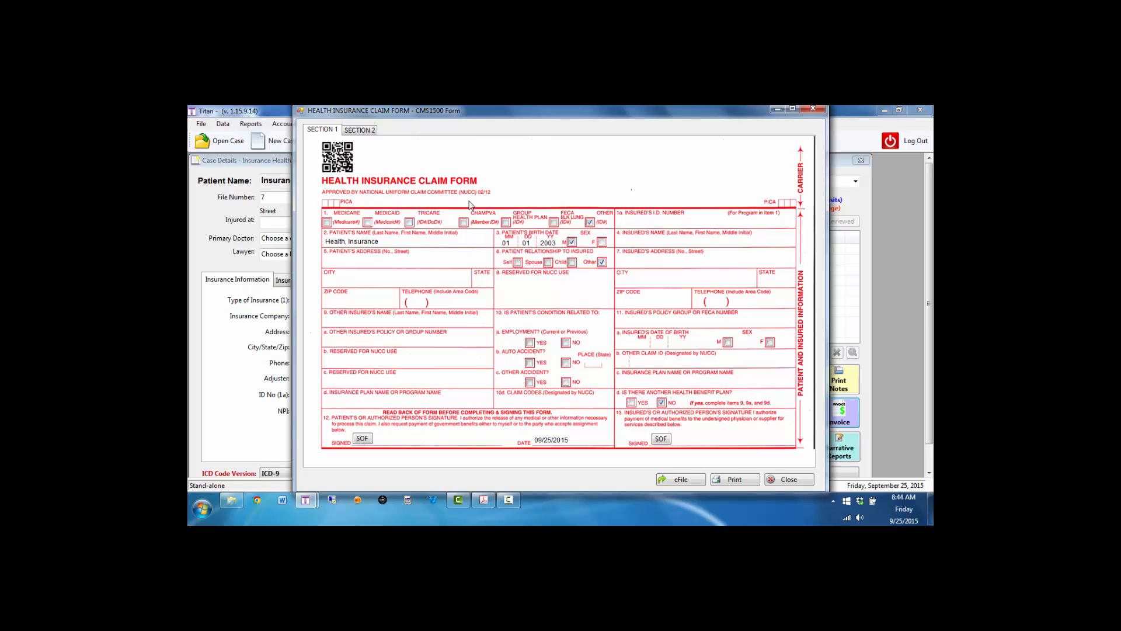
click(734, 480)
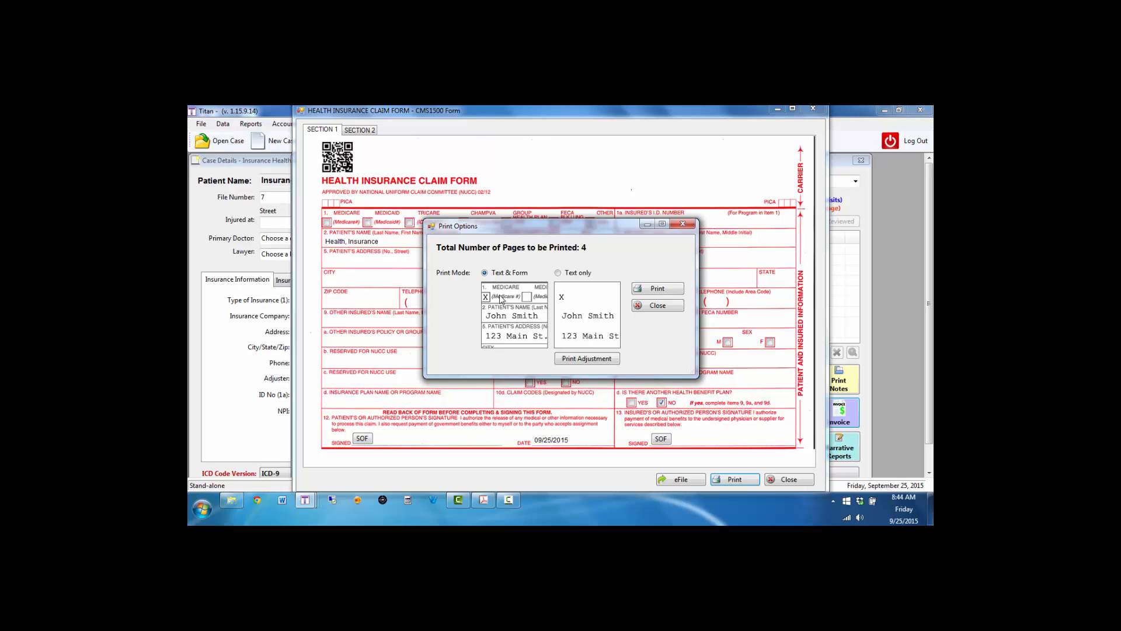
click(651, 295)
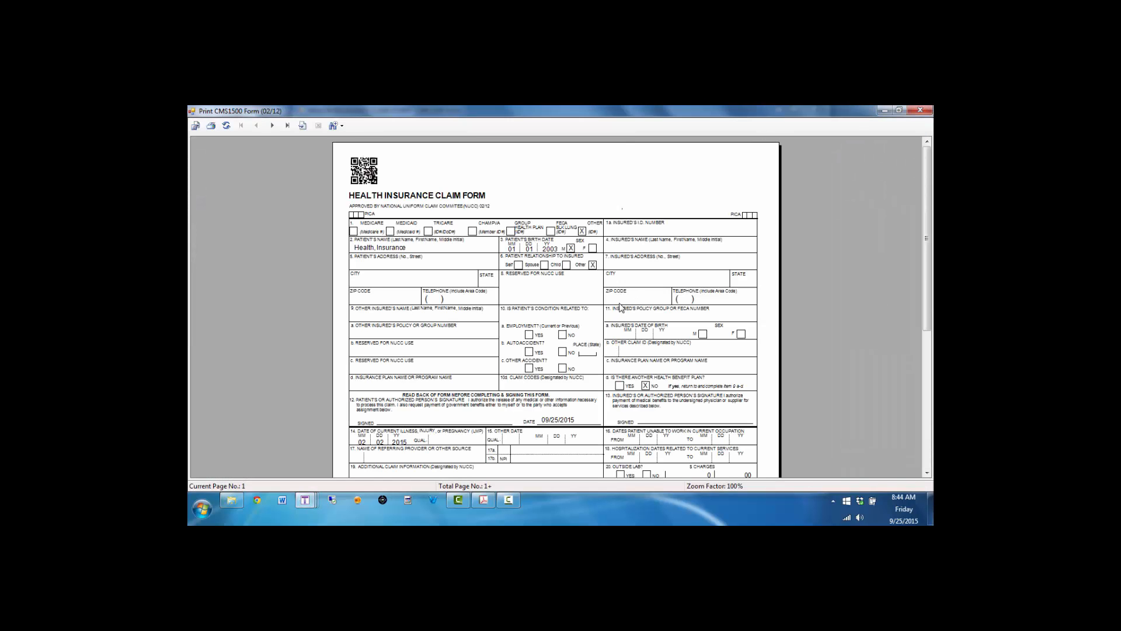
scroll(617, 307, down, 2)
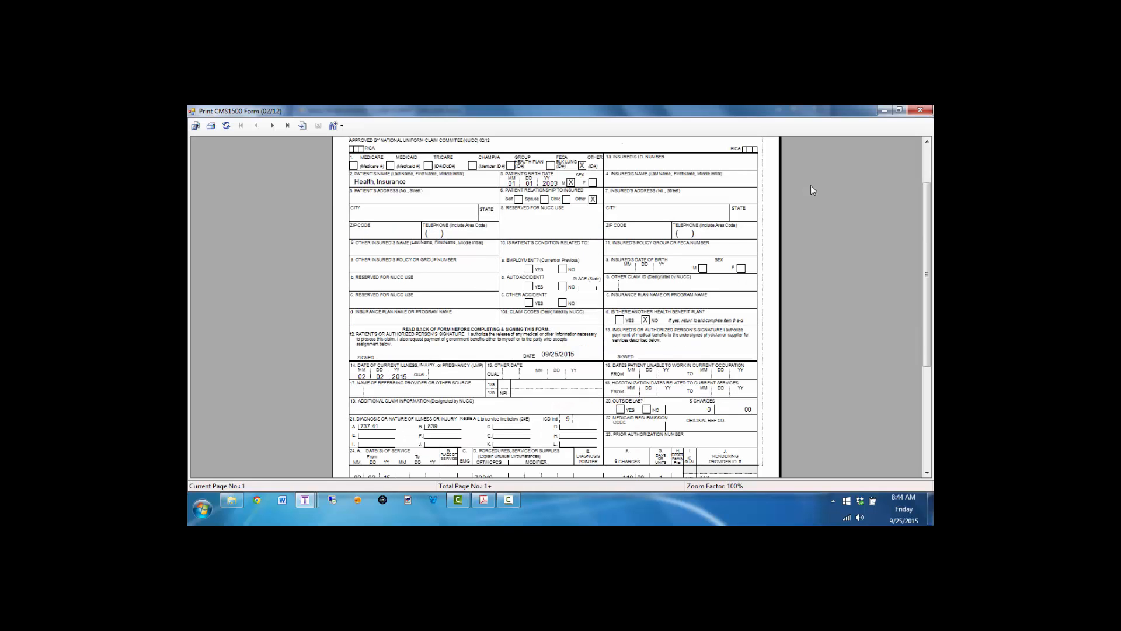
click(921, 111)
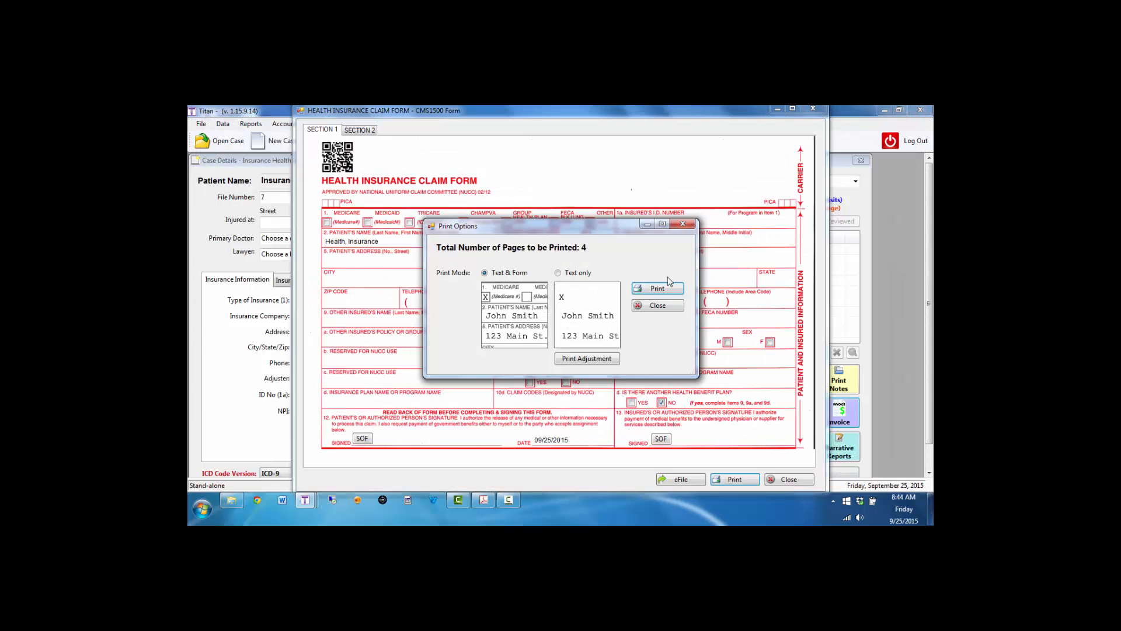
click(559, 273)
click(657, 304)
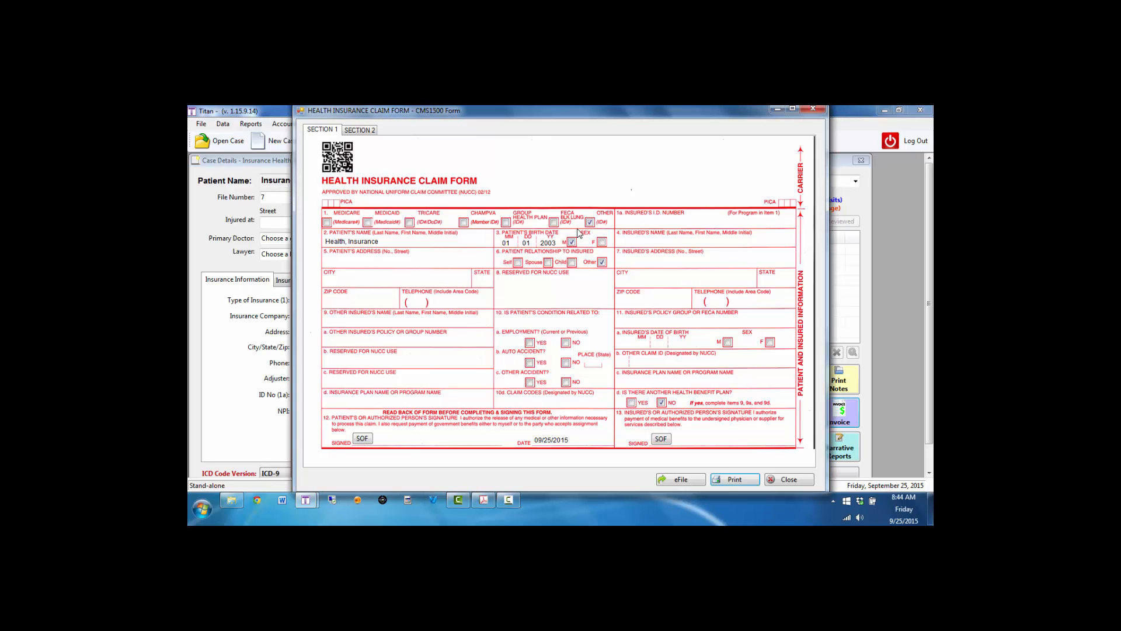
Step: Enter Signature on File in both signature fields of the claim form, and close the form
click(363, 439)
click(661, 439)
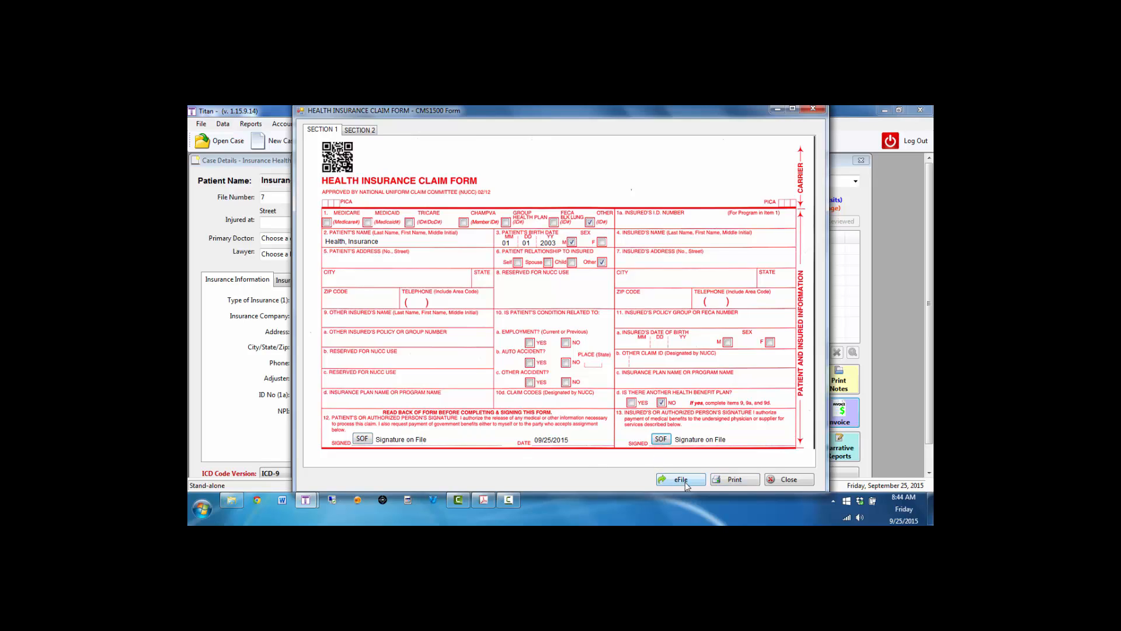
click(788, 479)
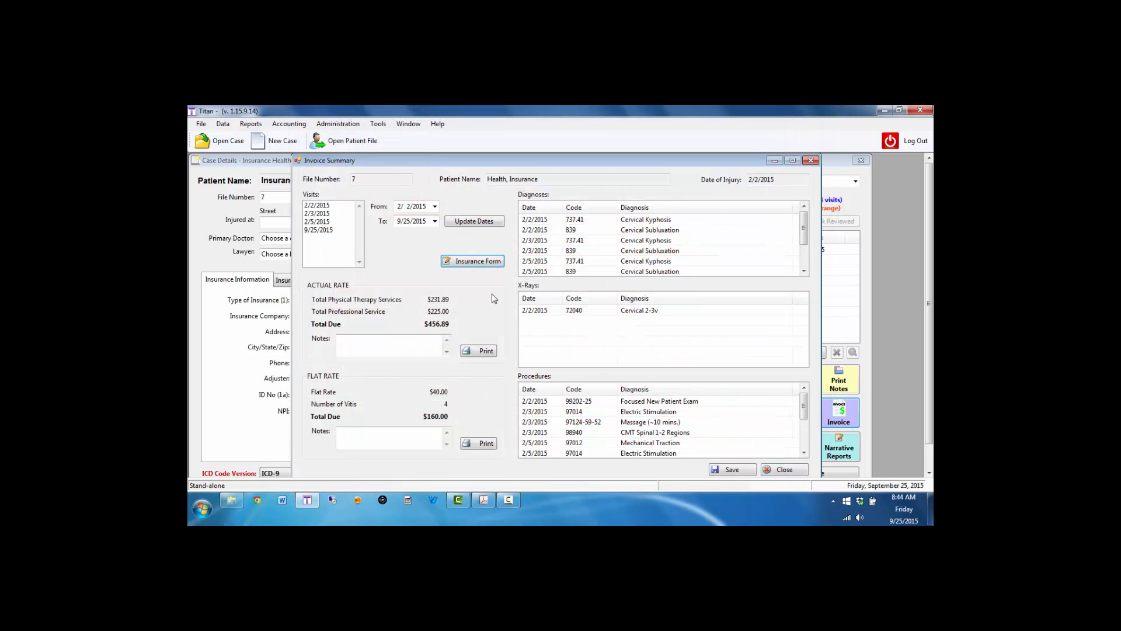
Step: Reopen the insurance claim form, view the save options for its electronic claim batch file, and leave without saving a file
click(473, 261)
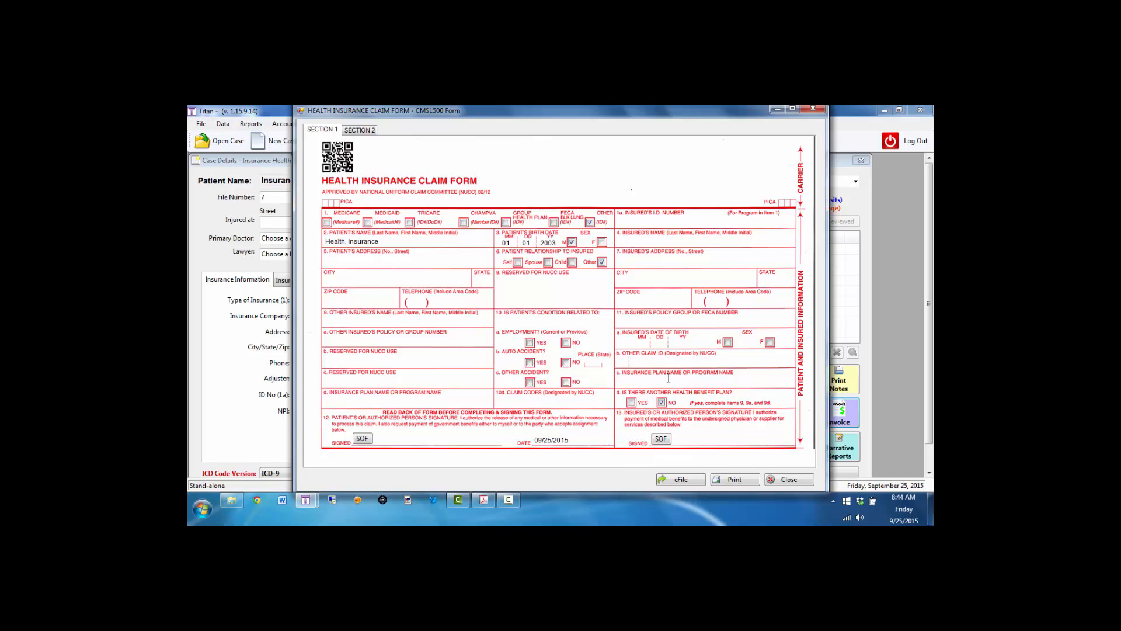
click(672, 481)
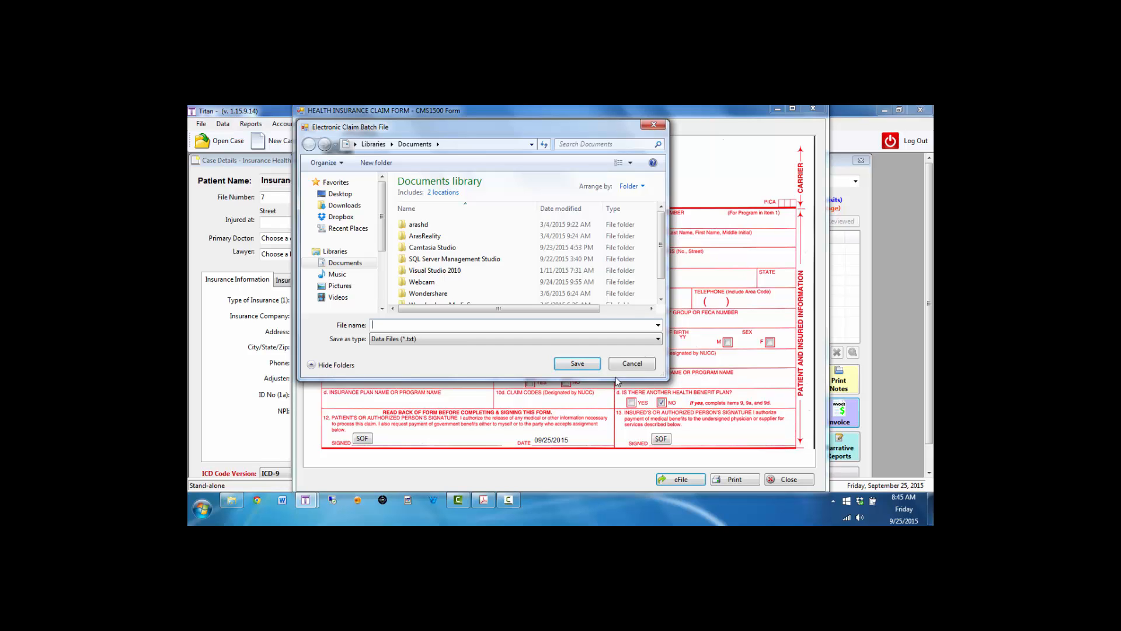
click(630, 363)
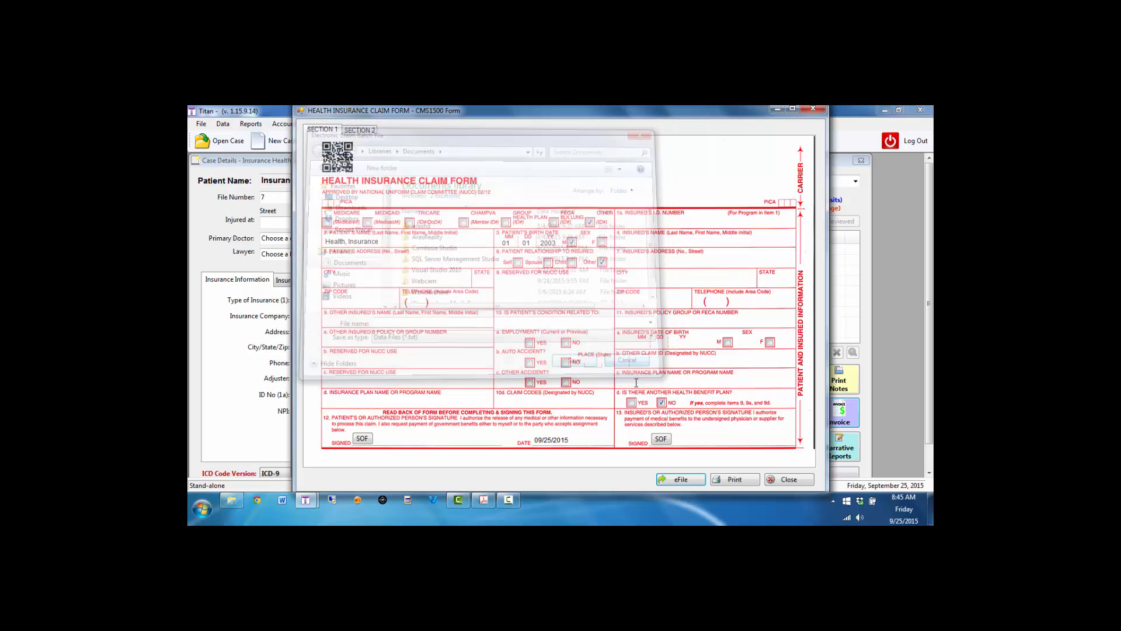
click(767, 479)
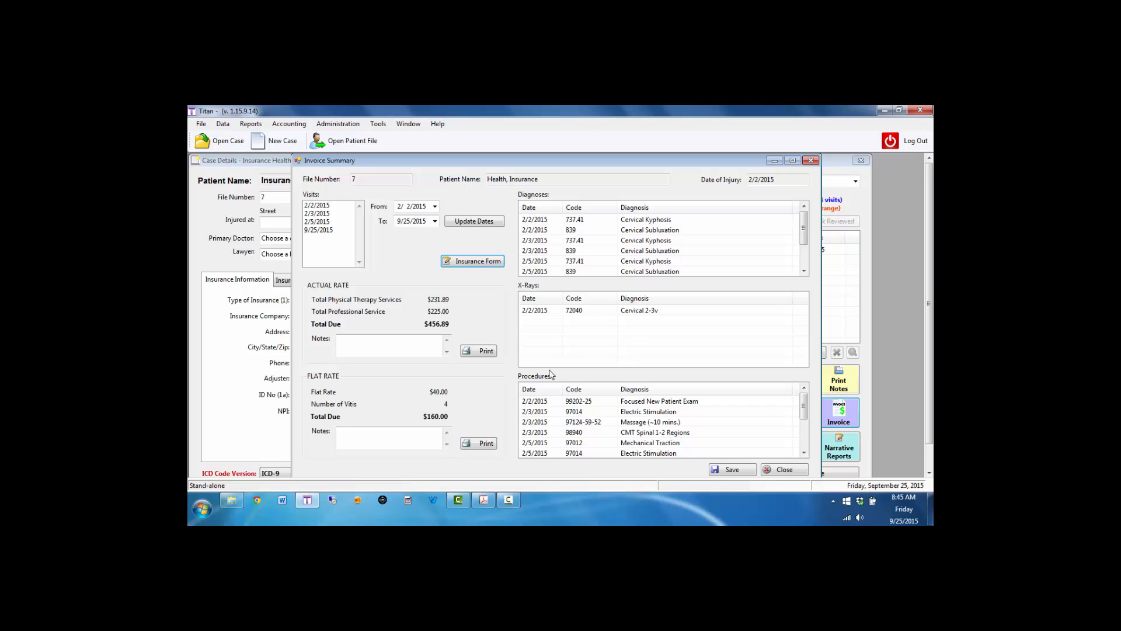
Step: Close the invoice and the current case, and open the personal injury case from the case list
click(788, 472)
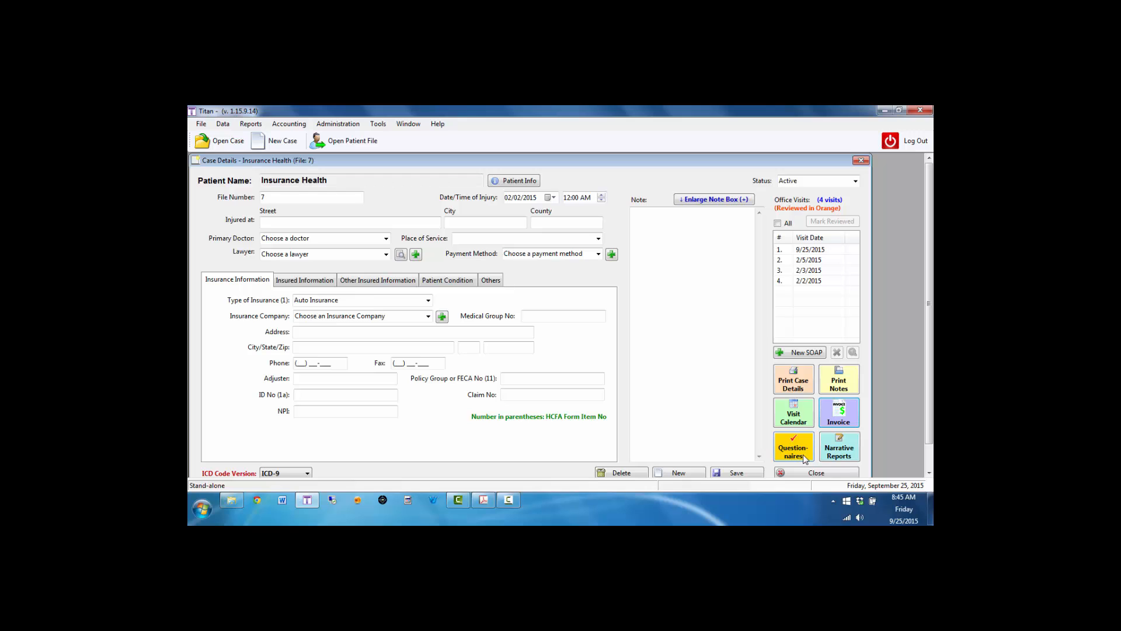
click(802, 473)
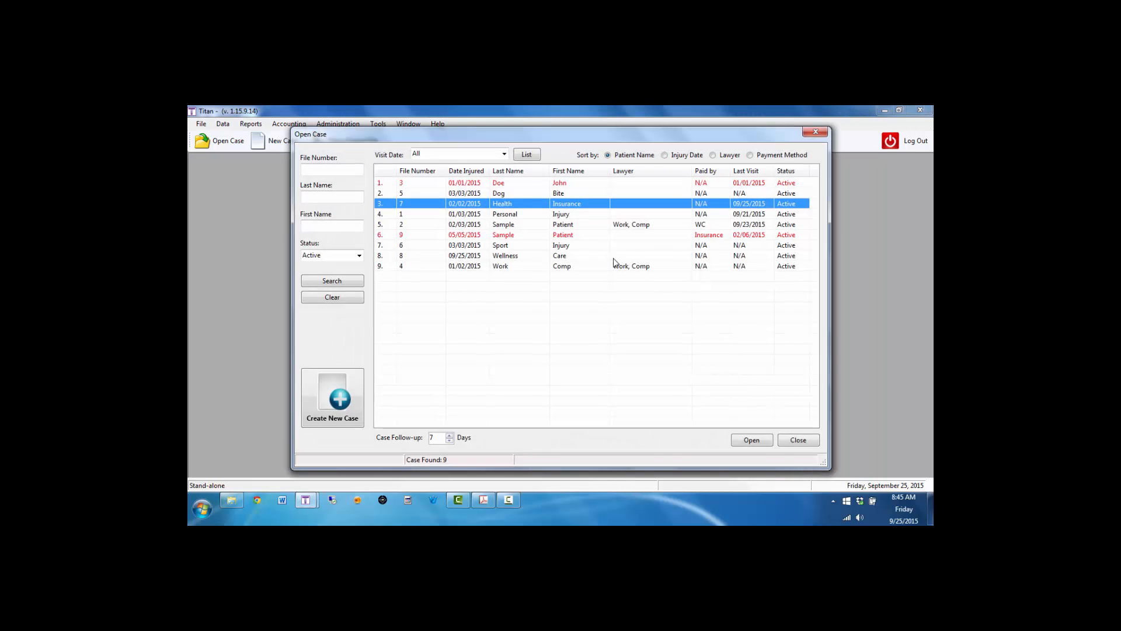
double_click(571, 215)
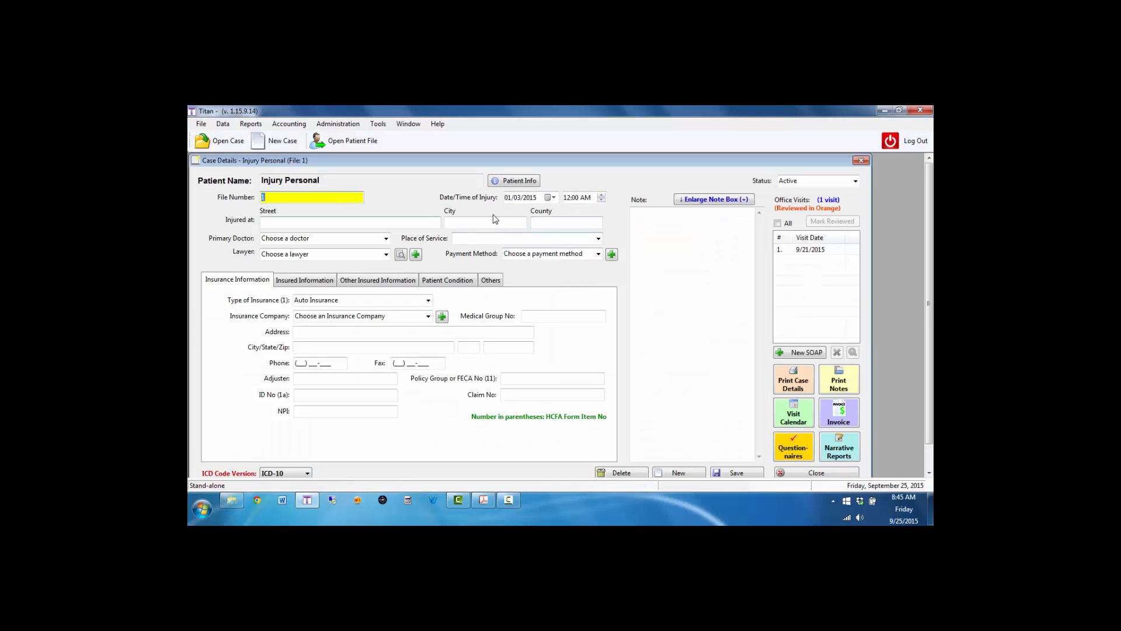
Step: Assign the chiropractic doctor and the PI attorney to the personal injury case, and set its payment method to PI
click(385, 240)
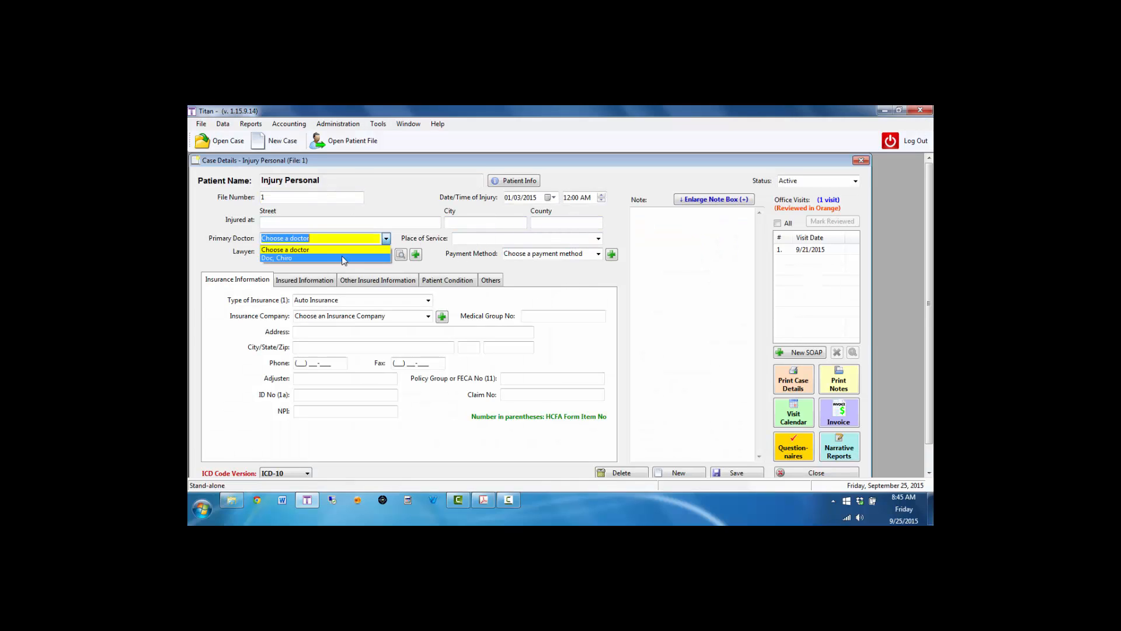
click(343, 258)
click(386, 256)
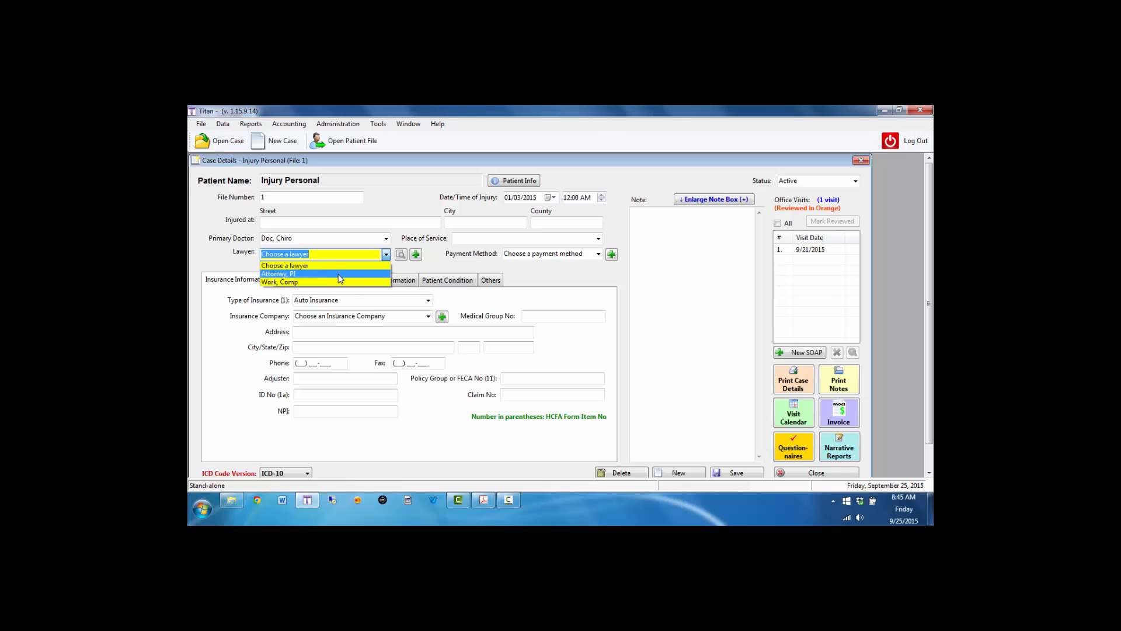
click(346, 273)
click(599, 255)
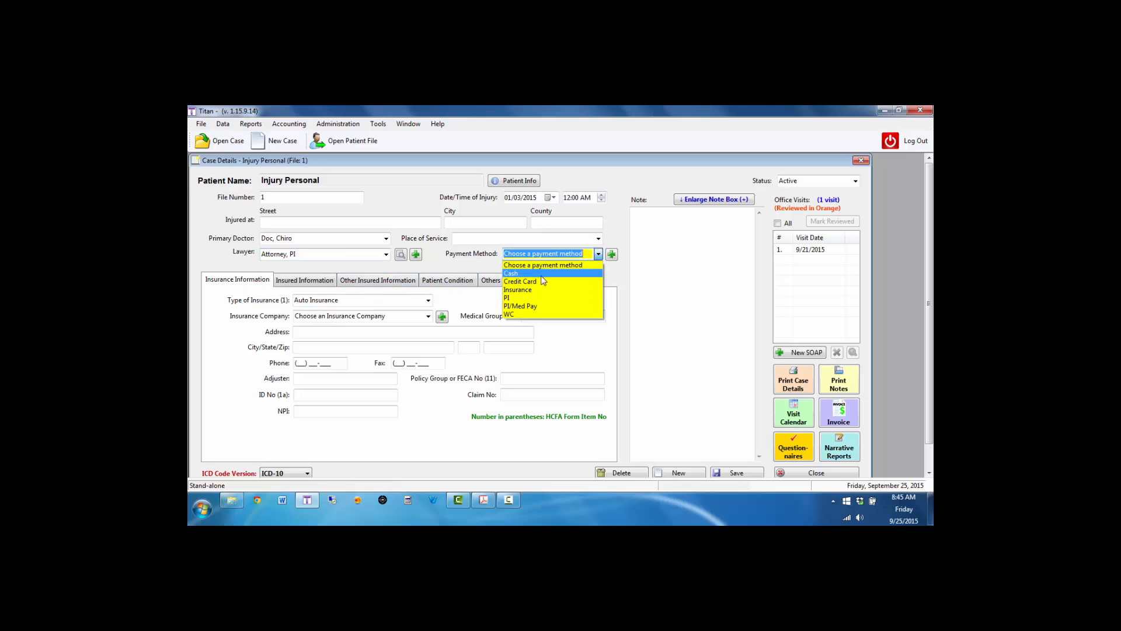
click(528, 297)
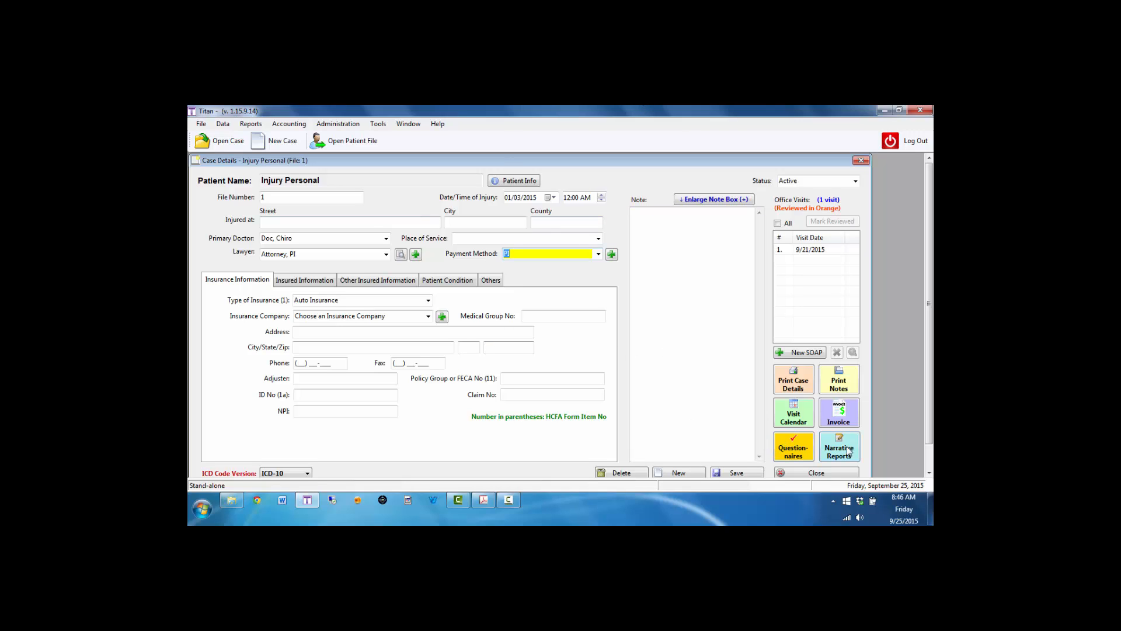
Step: Switch to Adobe Acrobat, examine the intake form PDF from the pain diagram to the diagnosis codes, and return to Titan
click(484, 501)
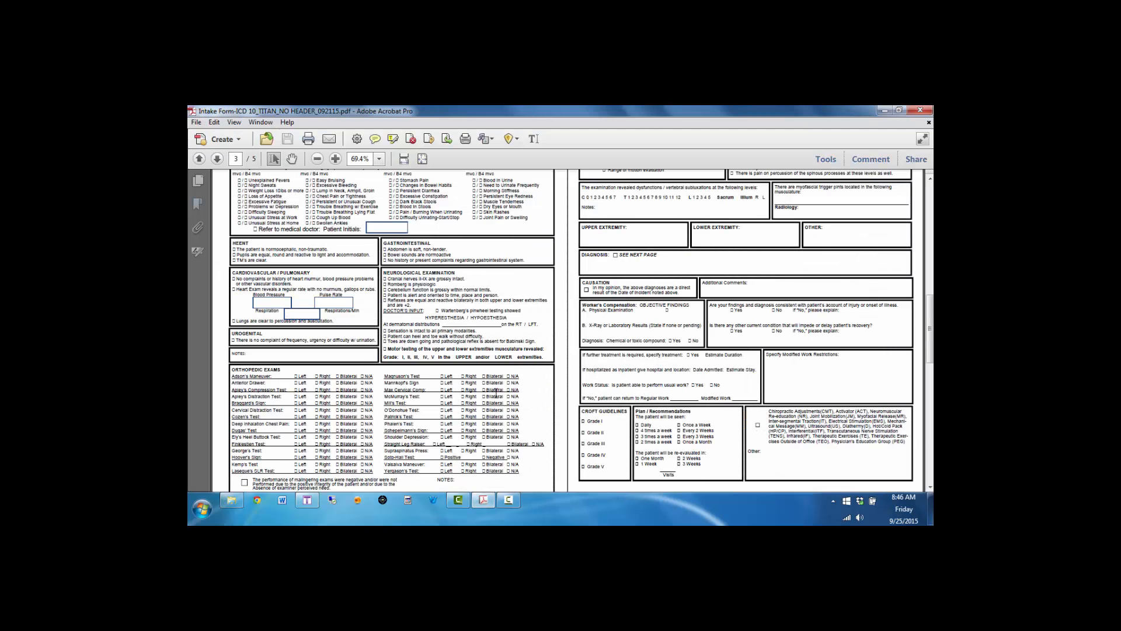
scroll(496, 391, up, 10)
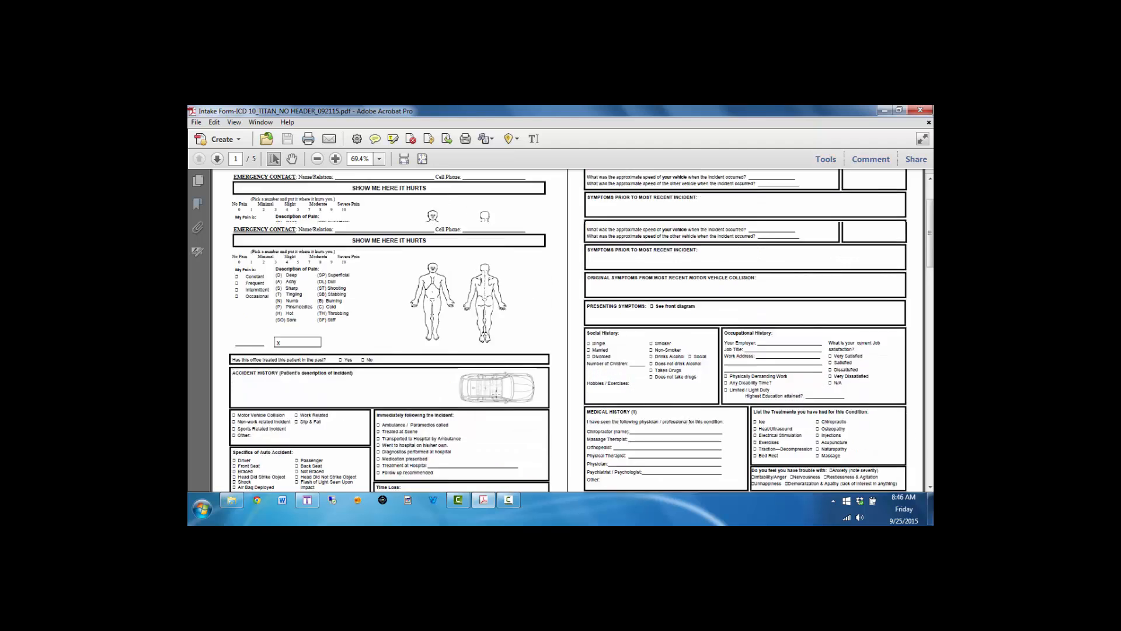
scroll(495, 394, up, 3)
scroll(495, 394, down, 10)
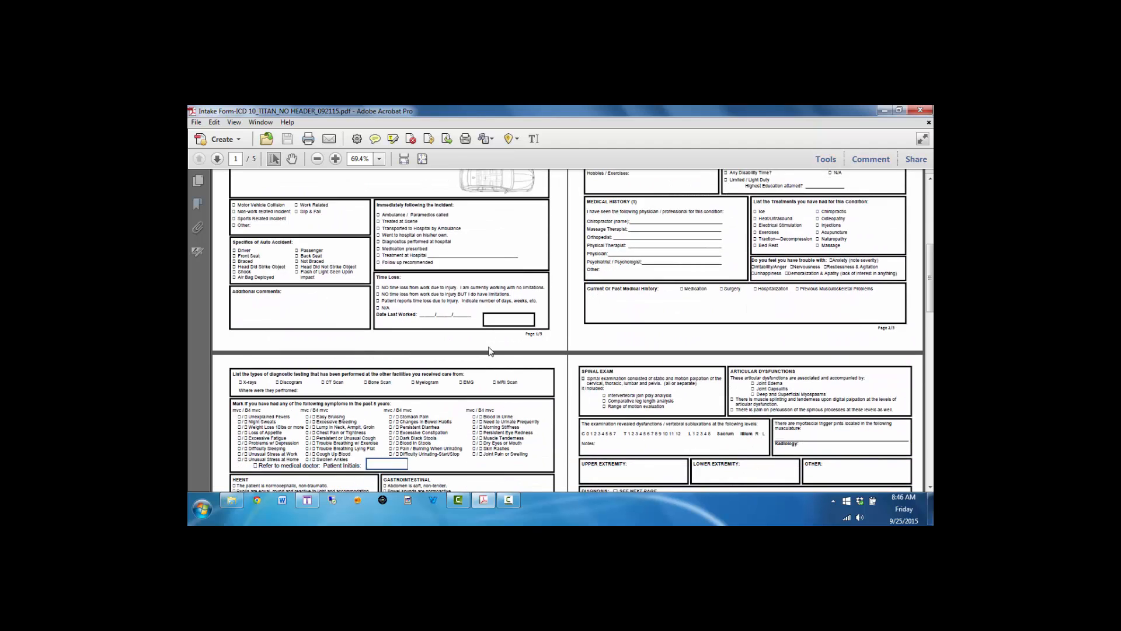
scroll(455, 332, down, 5)
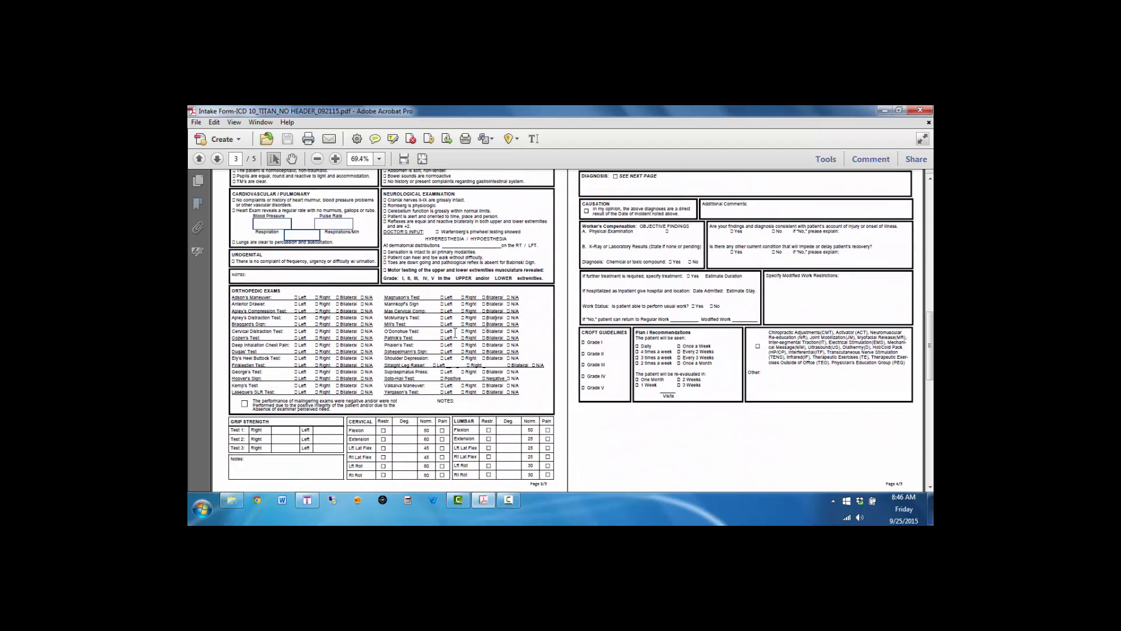
scroll(455, 332, down, 10)
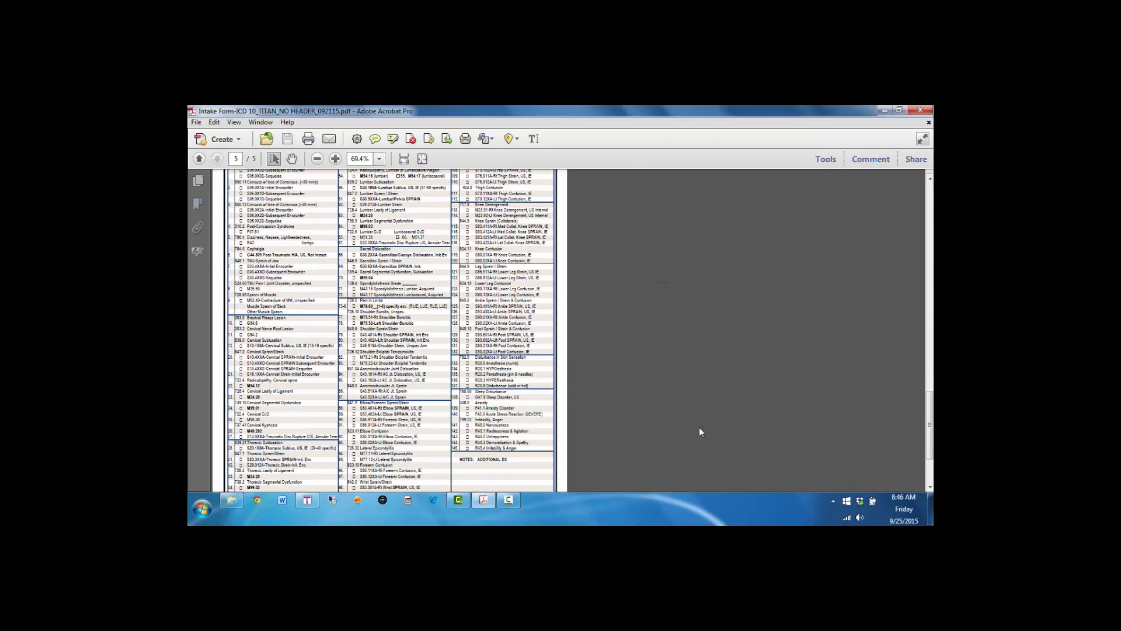
click(307, 499)
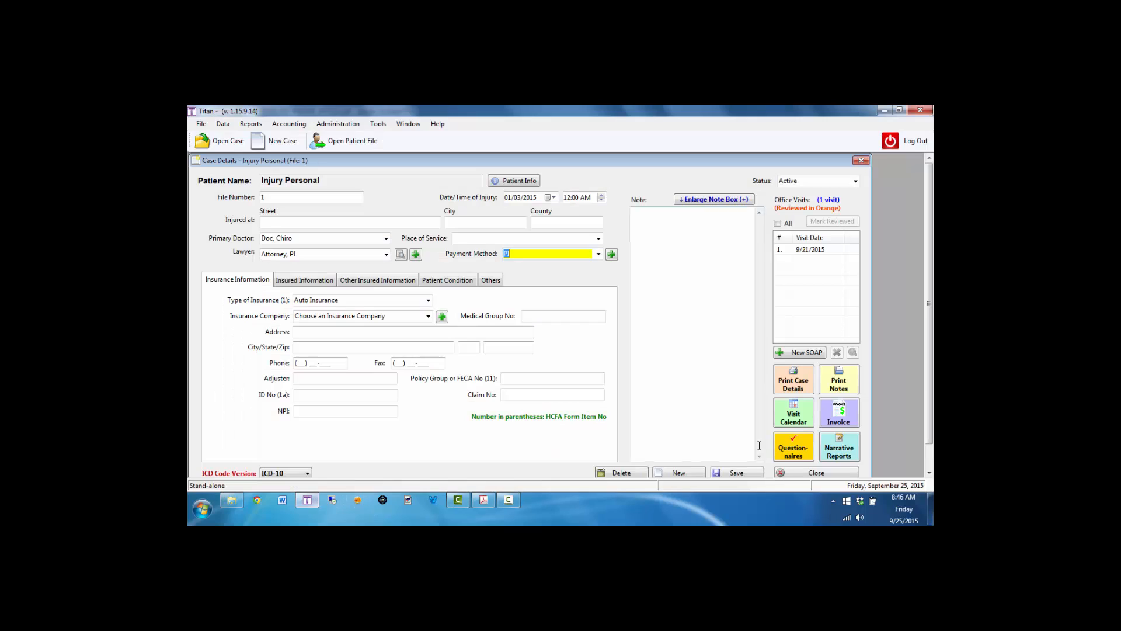
Step: Create a new initial narrative report for the case, and set its date of exam to 01/03/2015
click(840, 452)
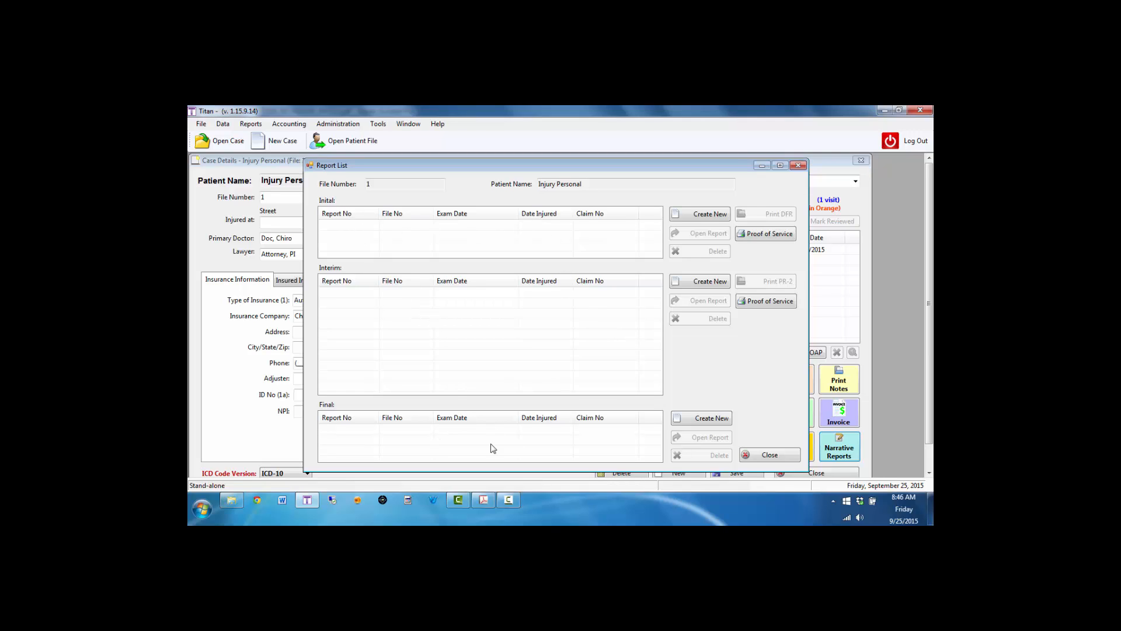
click(691, 215)
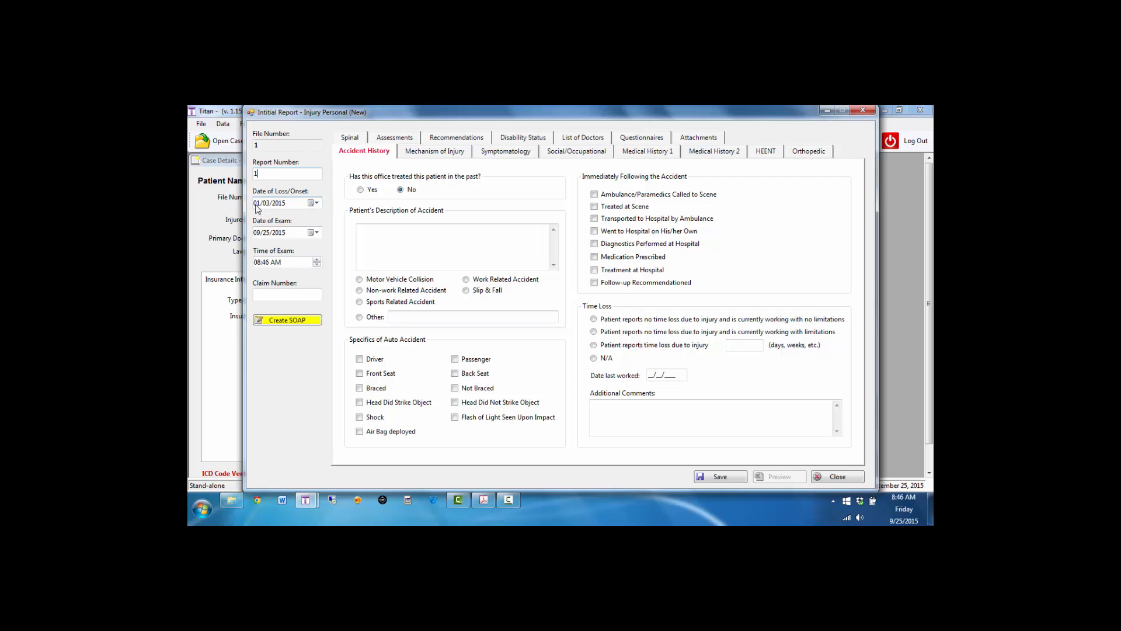
click(261, 234)
click(267, 234)
text(4)
click(411, 242)
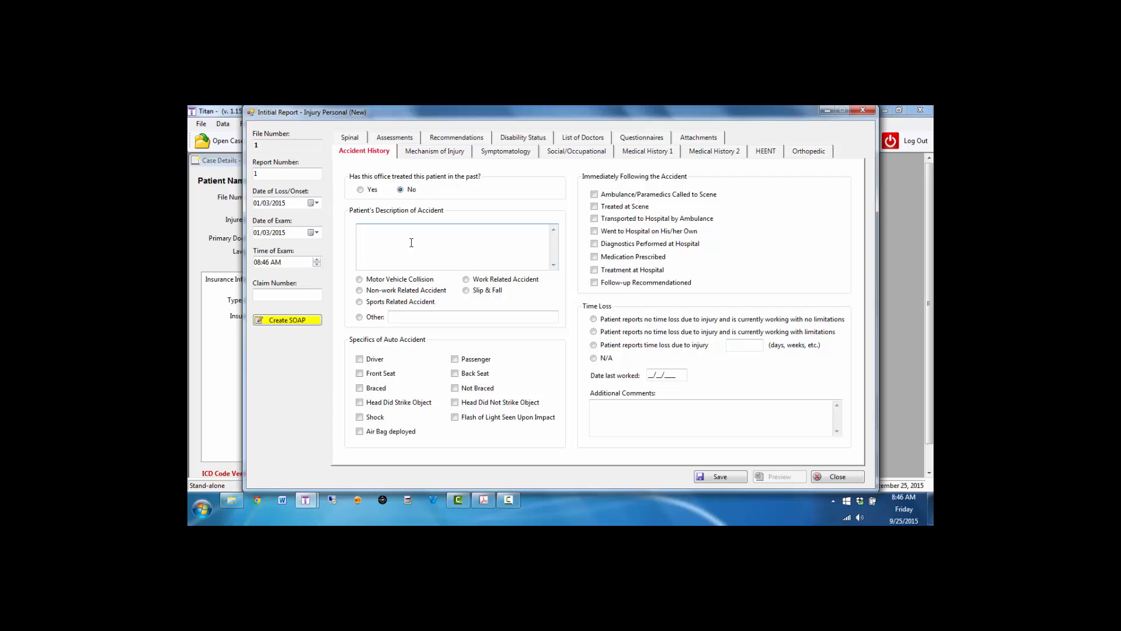
Step: Fill in the accident history with the description "sdfsfsdfs", Motor Vehicle Collision, Driver, Shock, Air Bag deployed, and Ambulance/Paramedics Called to Scene
text(sdfsfsdfs)
click(413, 281)
click(378, 360)
click(374, 423)
click(379, 432)
click(601, 196)
Step: In the mechanism of injury, answer Yes to being surprised by the impact and No to a prior history of neck injury
click(440, 153)
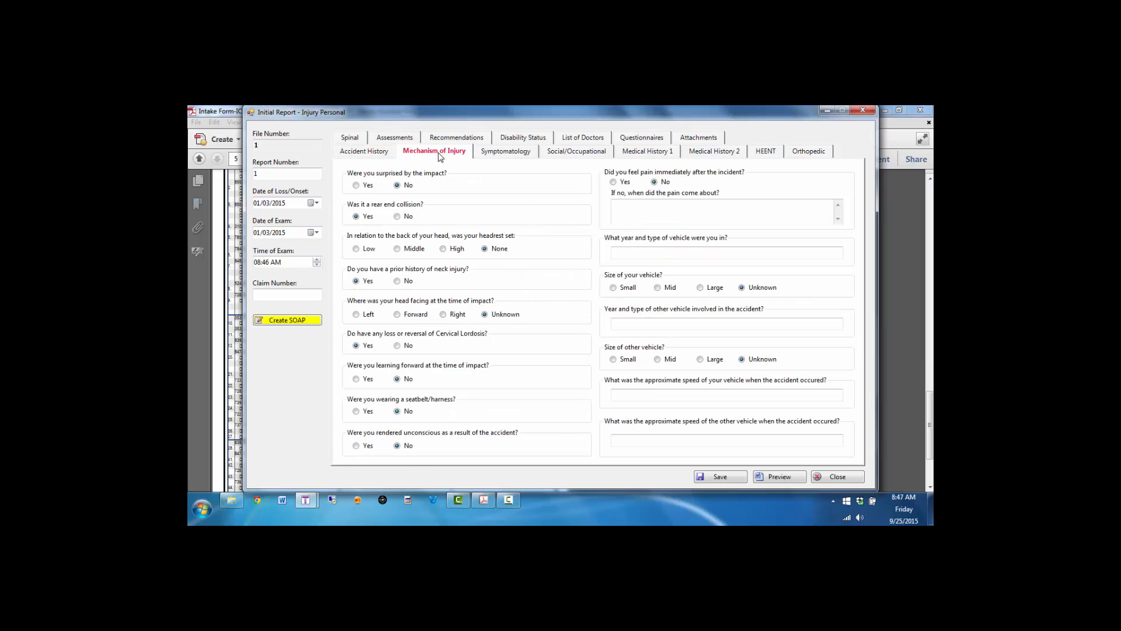
click(364, 188)
click(409, 282)
Step: Record presenting symptoms for the shoulder and neck, both with site "bilateral" and intensity 7
click(516, 155)
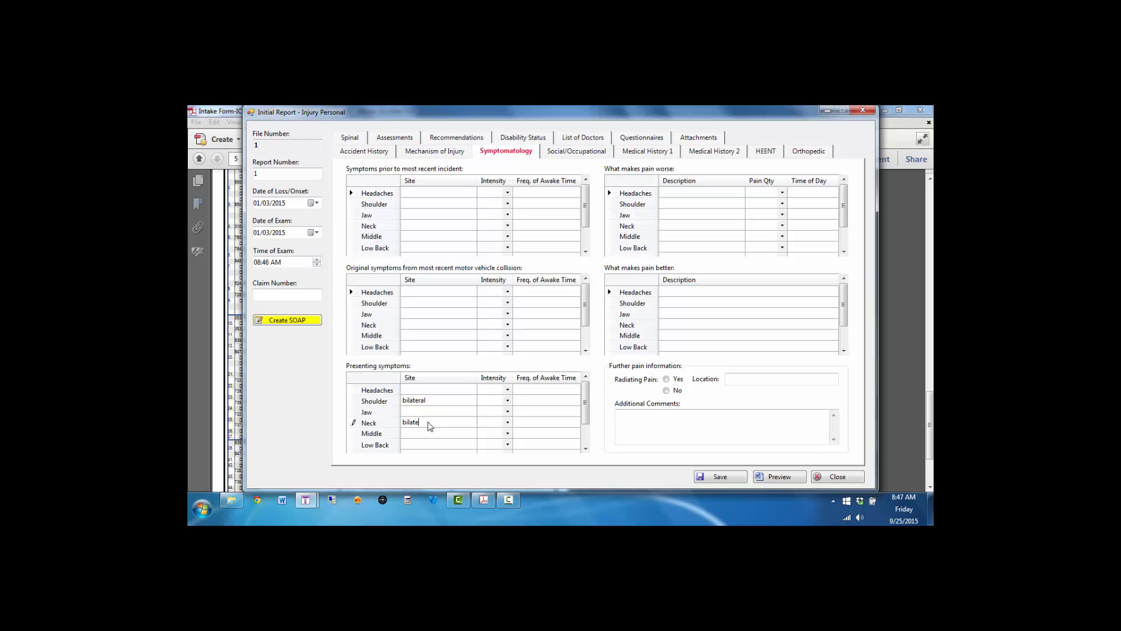
click(508, 401)
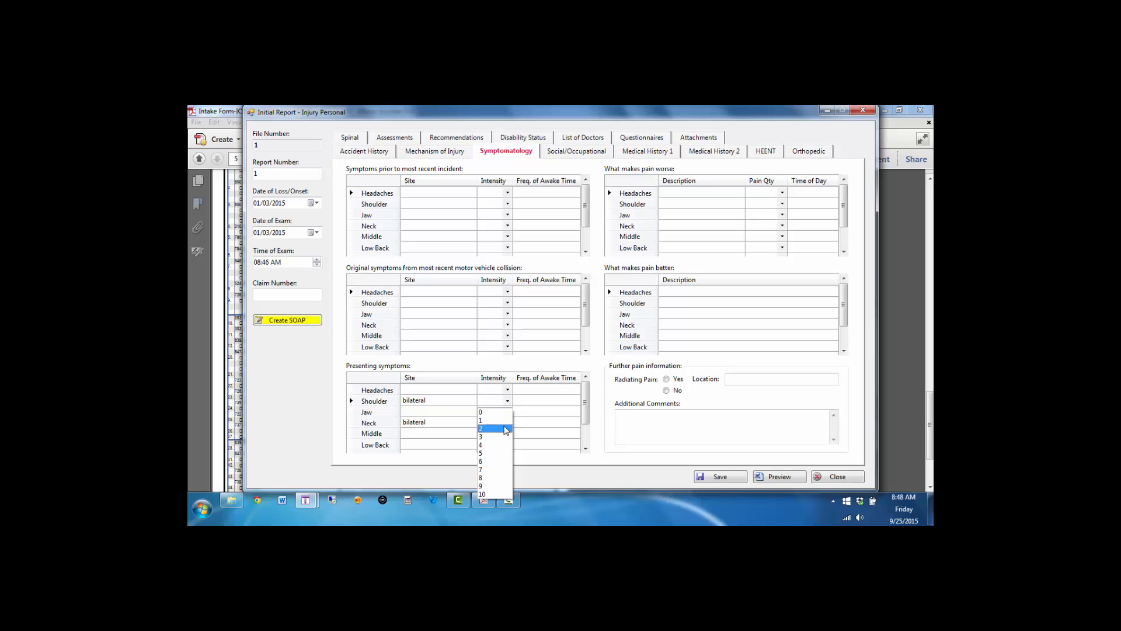
click(495, 469)
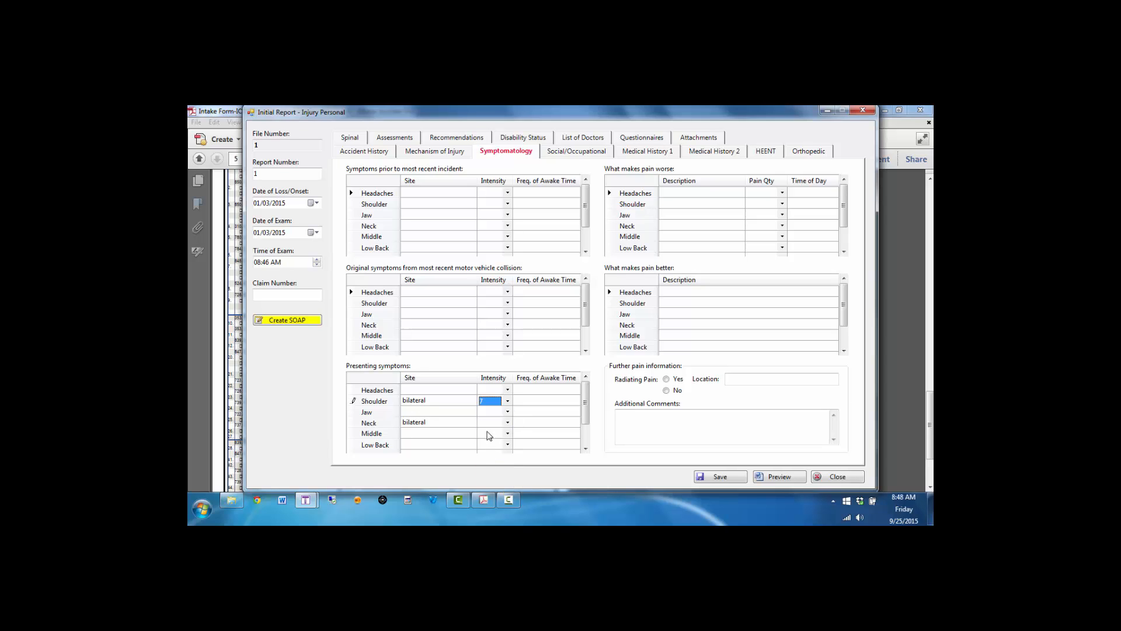
click(489, 426)
text(7)
Step: Set the frequency of awake time to "constant" for the presenting shoulder and neck symptoms
click(523, 402)
text(constant)
double_click(523, 403)
key(ctrl+c)
right_click(522, 402)
click(564, 285)
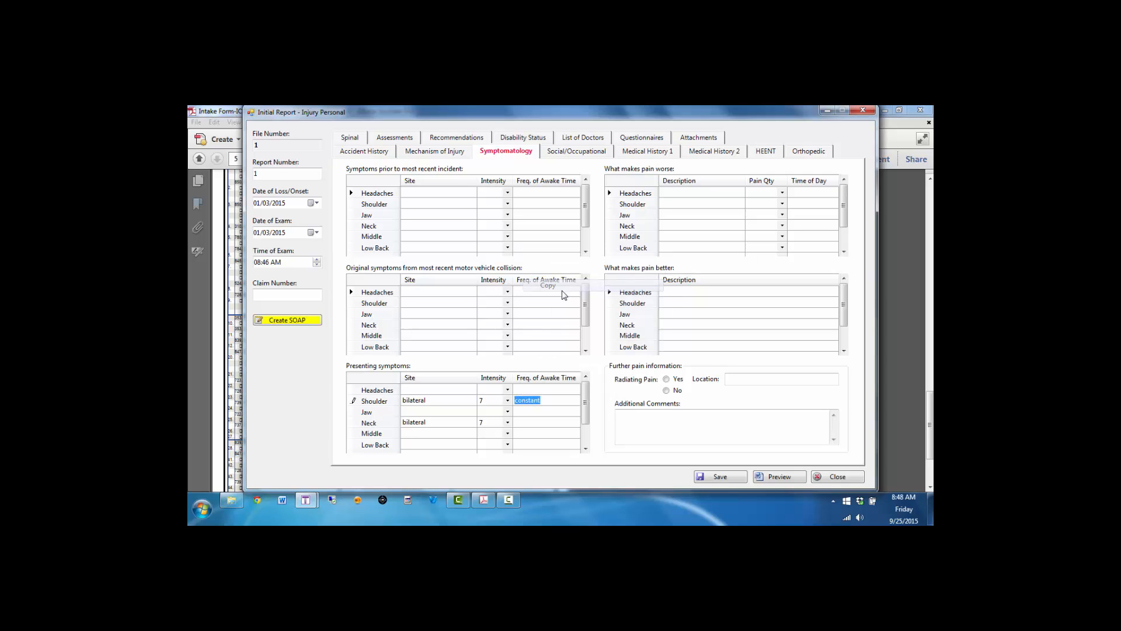
click(528, 425)
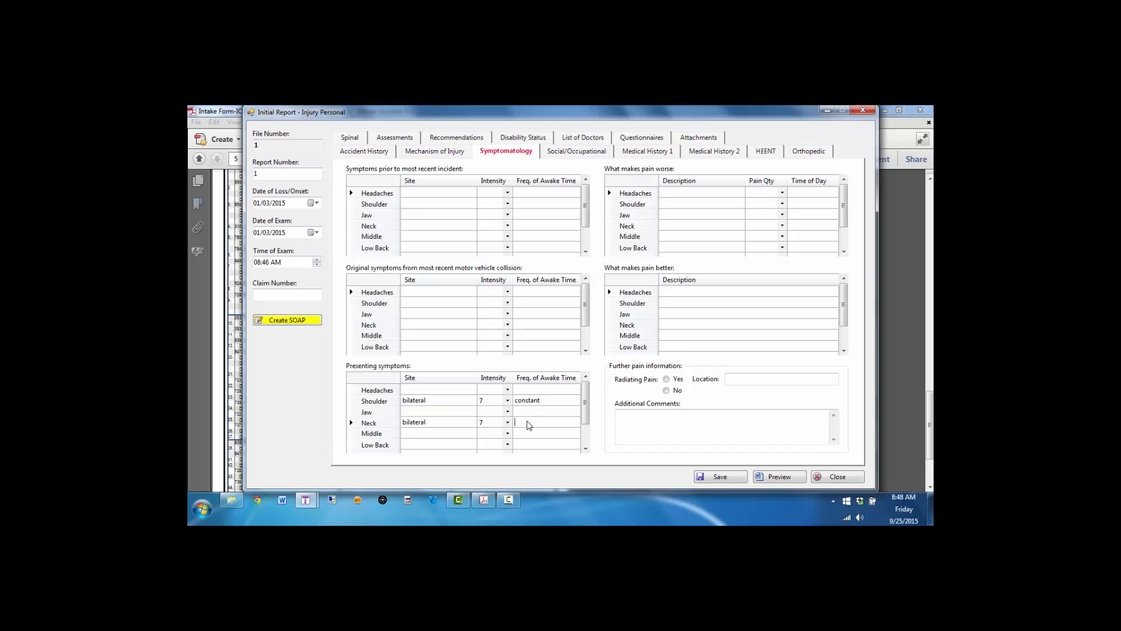
key(ctrl+v)
Step: View the social and occupational history, and mark Anxiety among the patient's troubles in the first medical history section
click(573, 152)
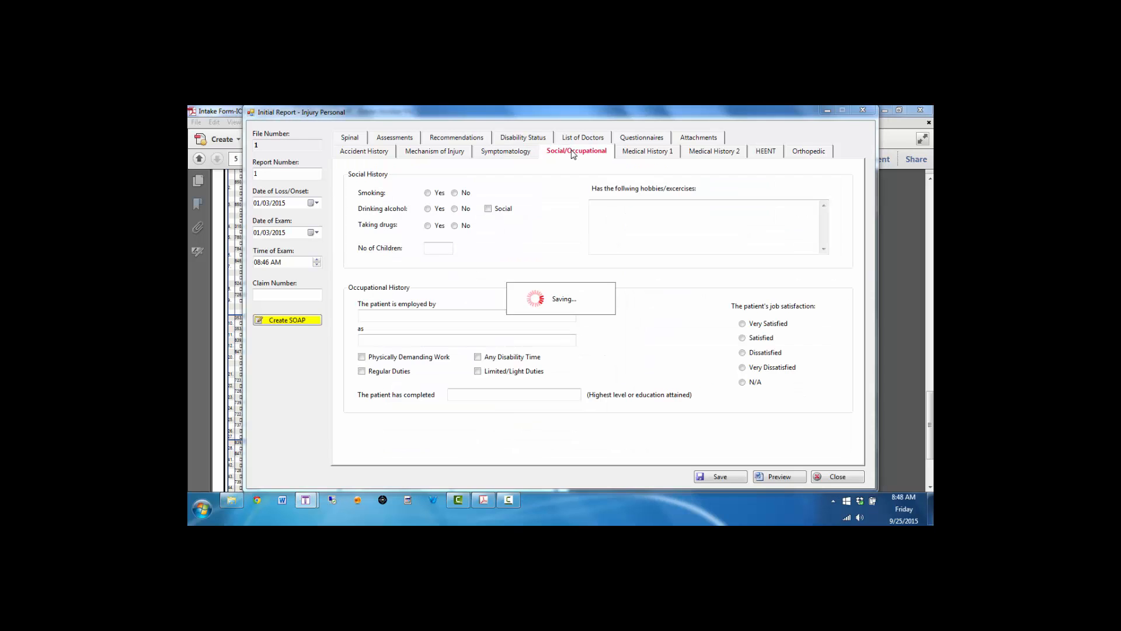
click(653, 155)
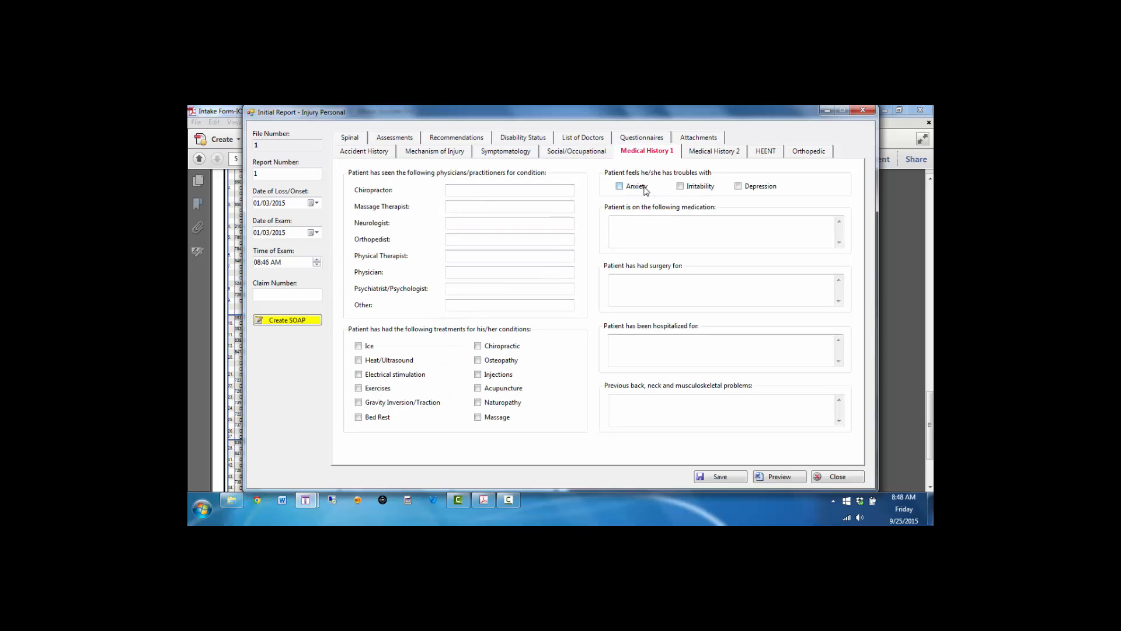
click(645, 187)
Step: Look through the second medical history and HEENT sections, and set the orthopedic Cervical Distraction Test to Bilateral
click(700, 154)
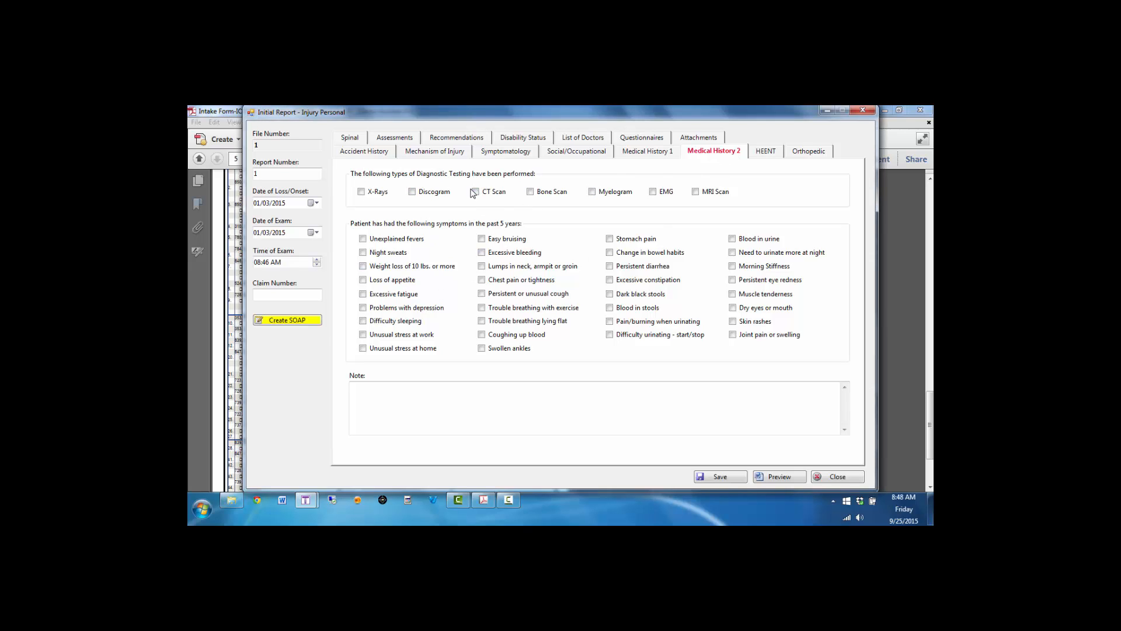
click(763, 154)
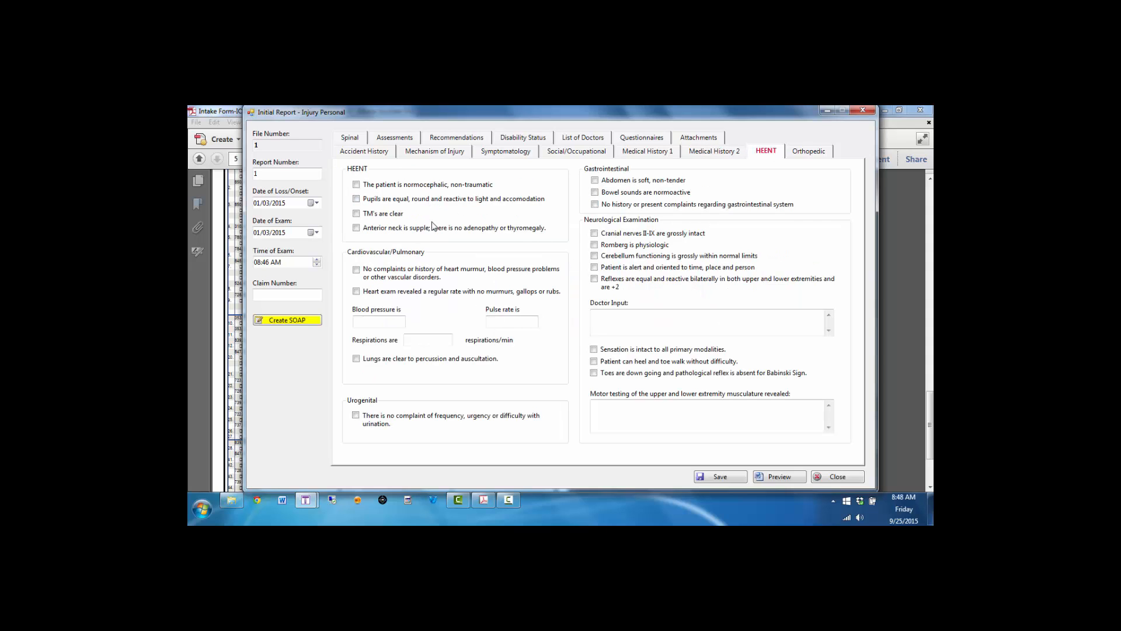
click(799, 157)
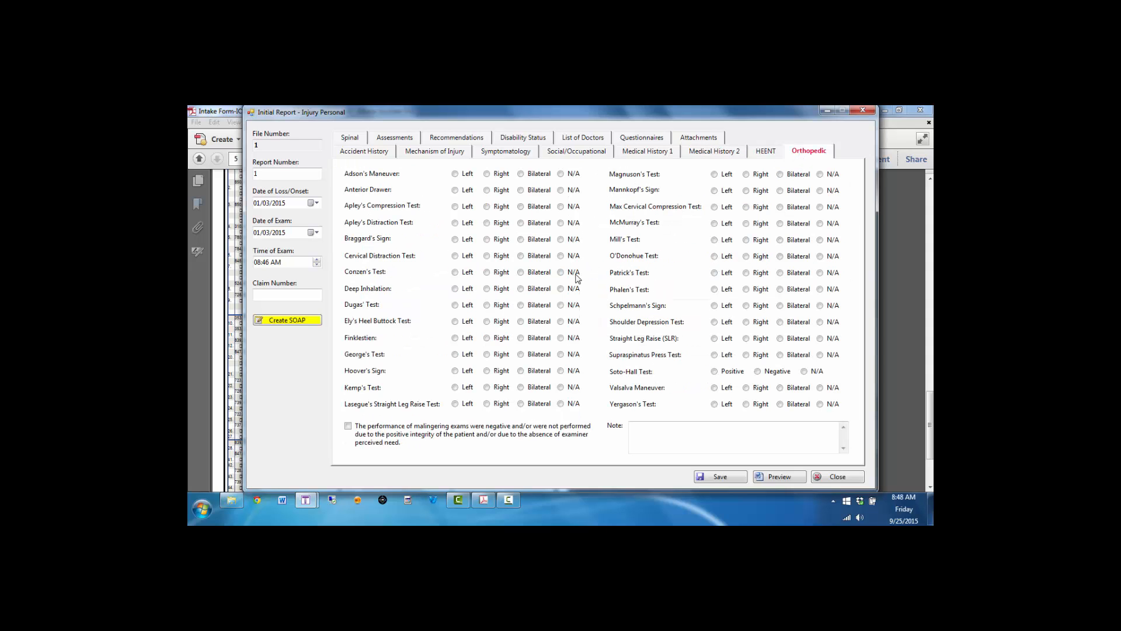
click(501, 258)
click(562, 256)
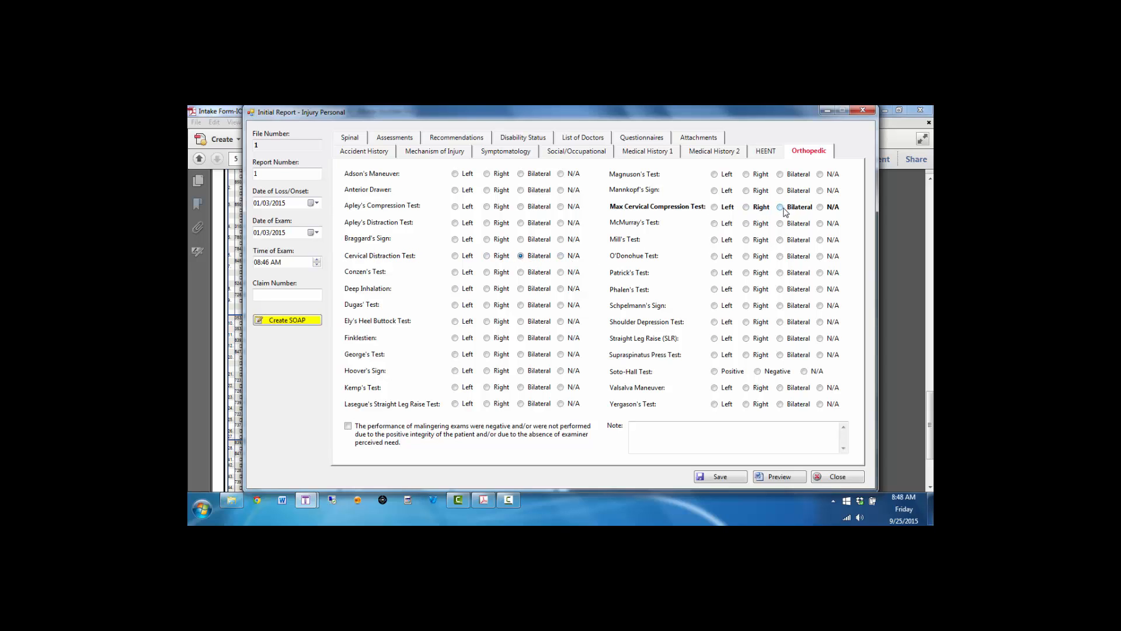
Step: Include the spinal examination in the physical exam, with intervertebral joint play analysis and range of motion evaluation
click(353, 140)
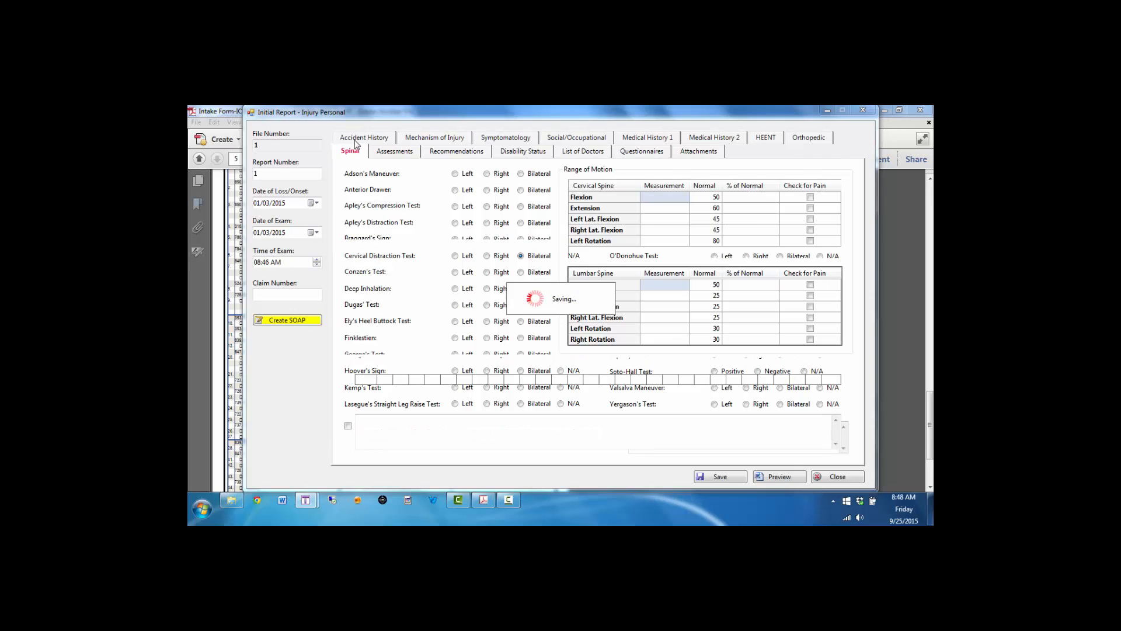
click(399, 185)
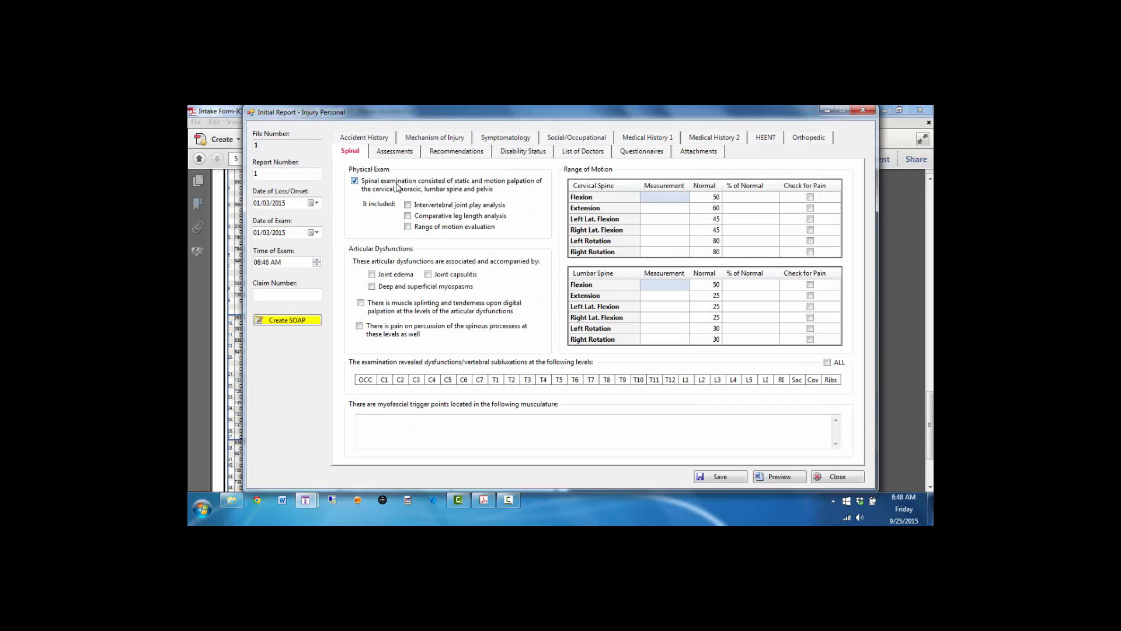
click(438, 205)
click(438, 227)
Step: Mark joint edema, joint capsulitis, deep and superficial myospasms, muscle splinting and tenderness, and pain on percussion under articular dysfunctions
click(403, 274)
click(451, 277)
click(442, 287)
click(424, 307)
click(422, 331)
Step: Enter 33 as the cervical spine range of motion measurement for flexion, extension, both lateral flexions and both rotations
click(668, 199)
click(668, 211)
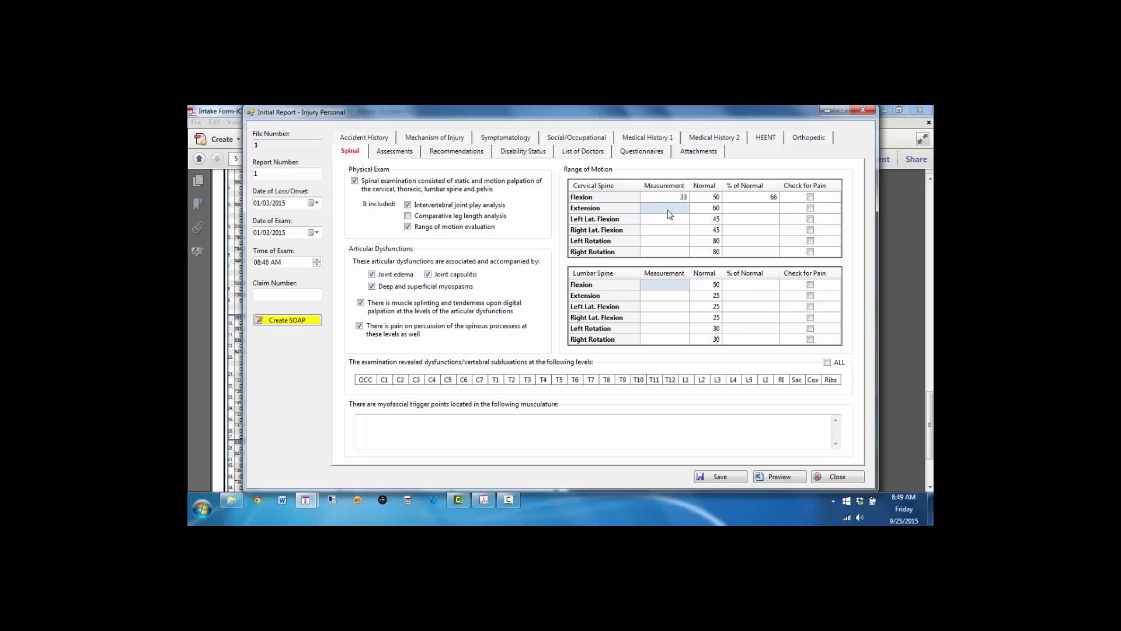
click(671, 220)
click(673, 222)
click(676, 233)
click(676, 234)
text(33)
click(680, 244)
click(681, 245)
text(33)
click(682, 252)
click(682, 252)
text(33)
Step: Mark C4 and C7 as the levels with dysfunctions or vertebral subluxations, and go to the myofascial trigger points field
click(432, 380)
click(480, 380)
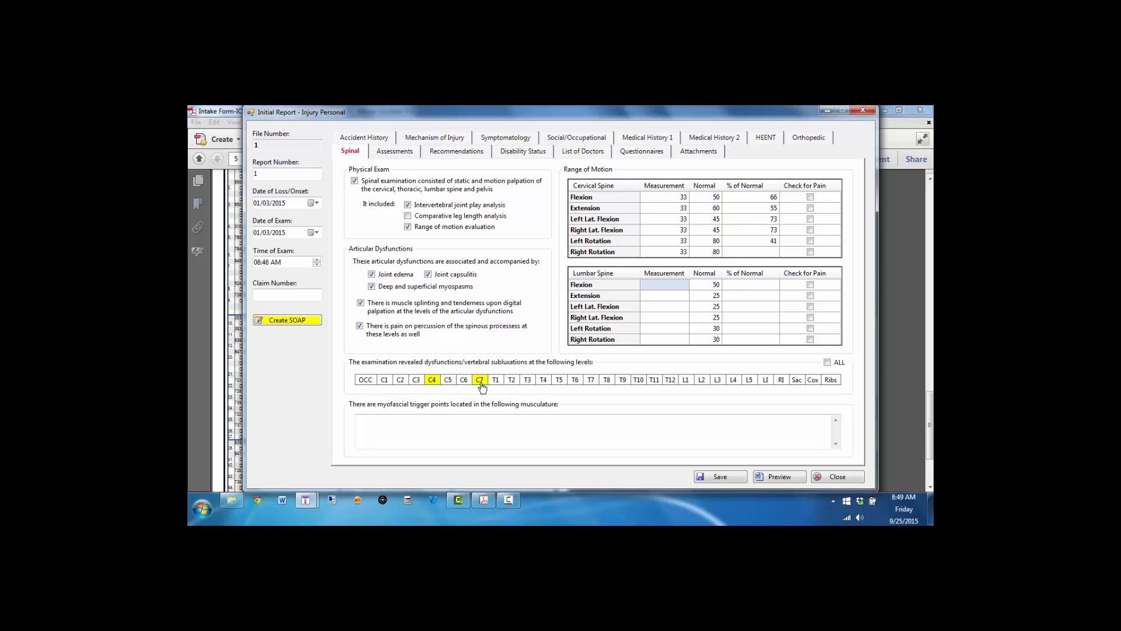
click(470, 430)
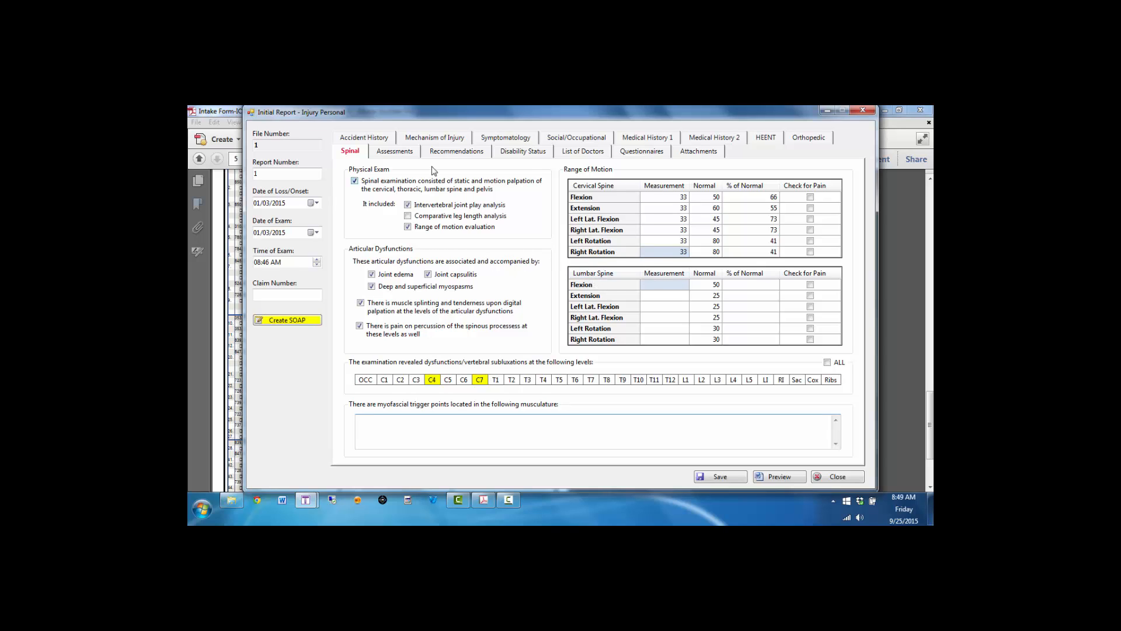
Step: Add diagnosis S13.130A, subluxation of C2/C3 cervical vertebrae, to the assessment's diagnostic codes
click(395, 152)
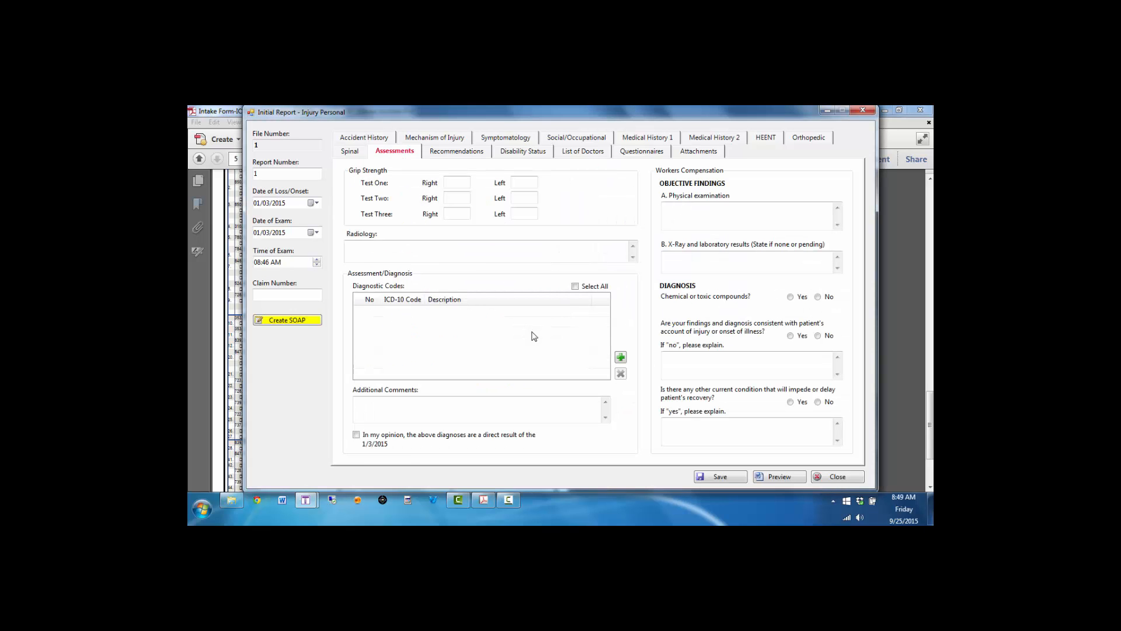
click(621, 357)
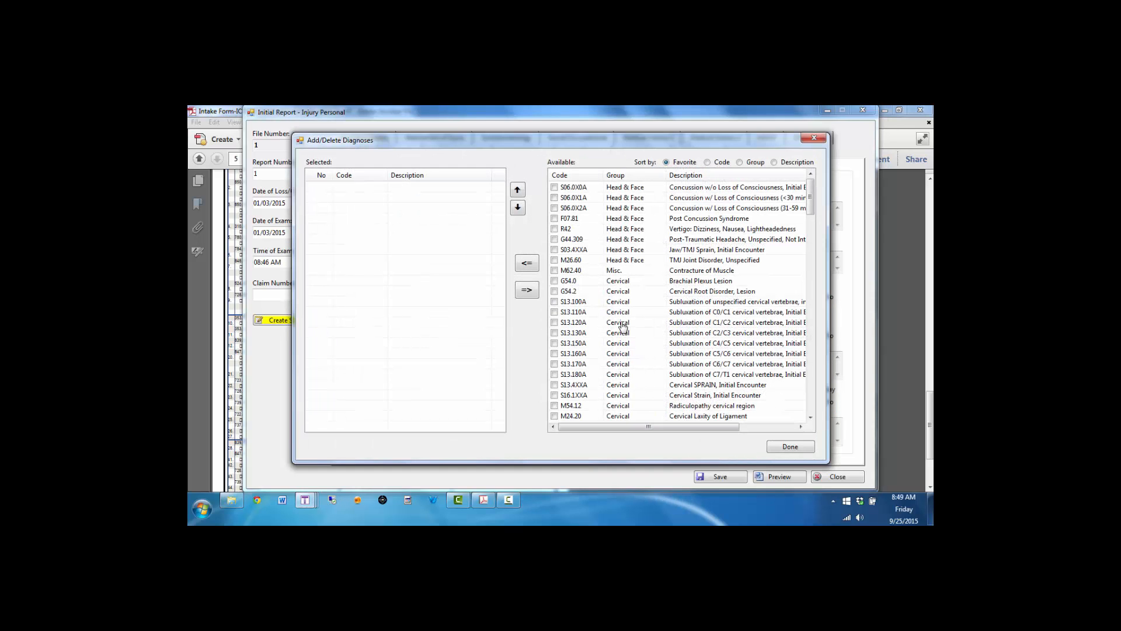
click(672, 304)
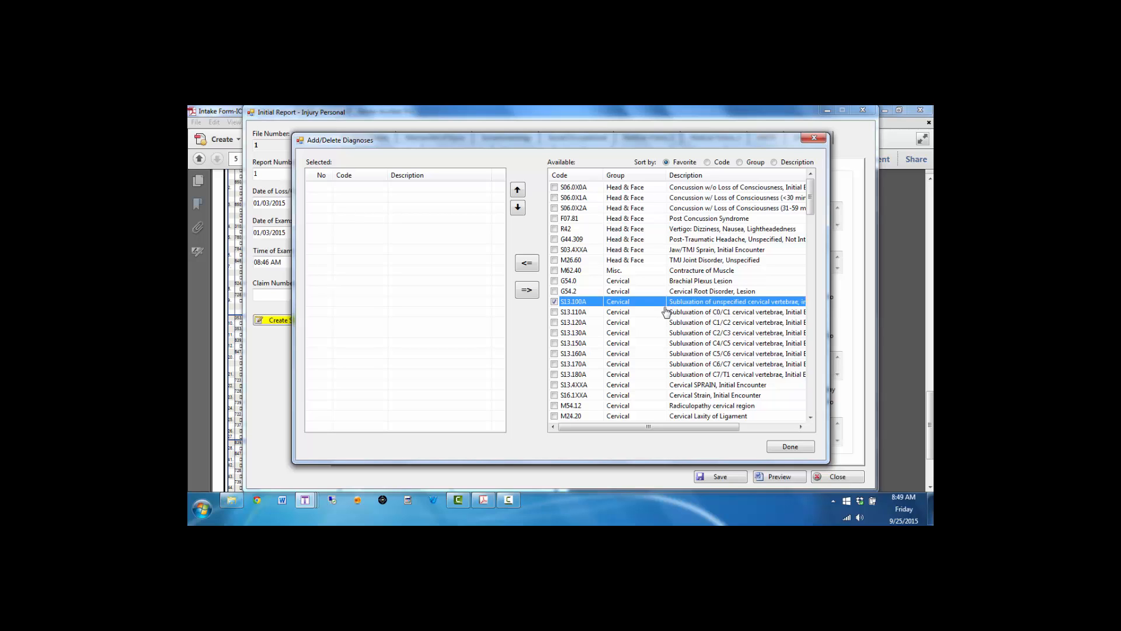
click(651, 306)
click(662, 335)
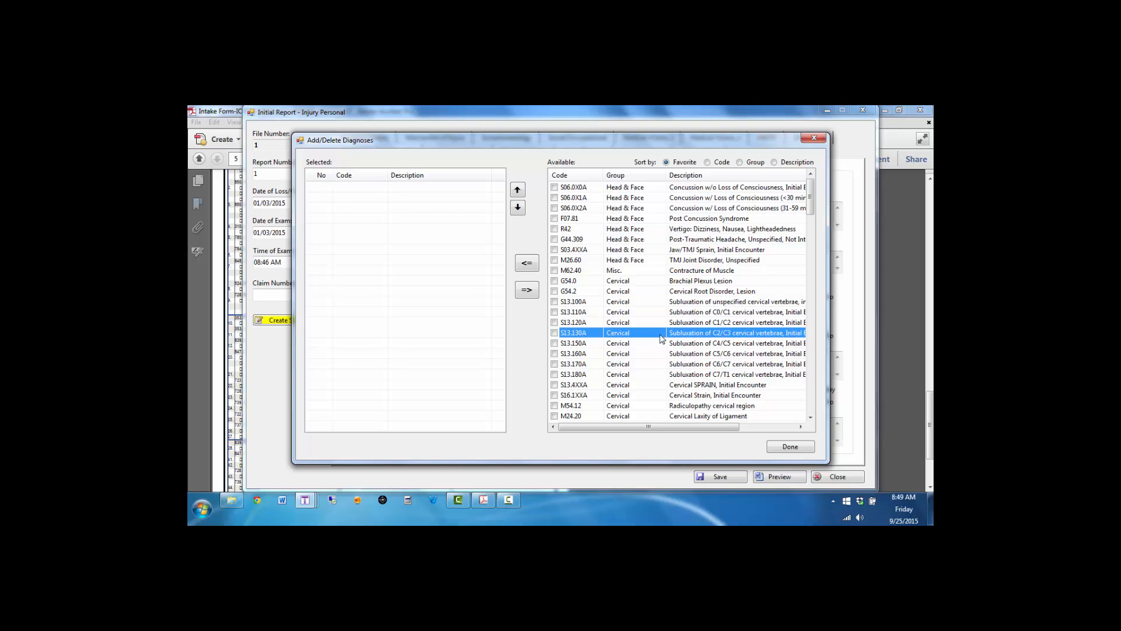
click(661, 337)
click(525, 264)
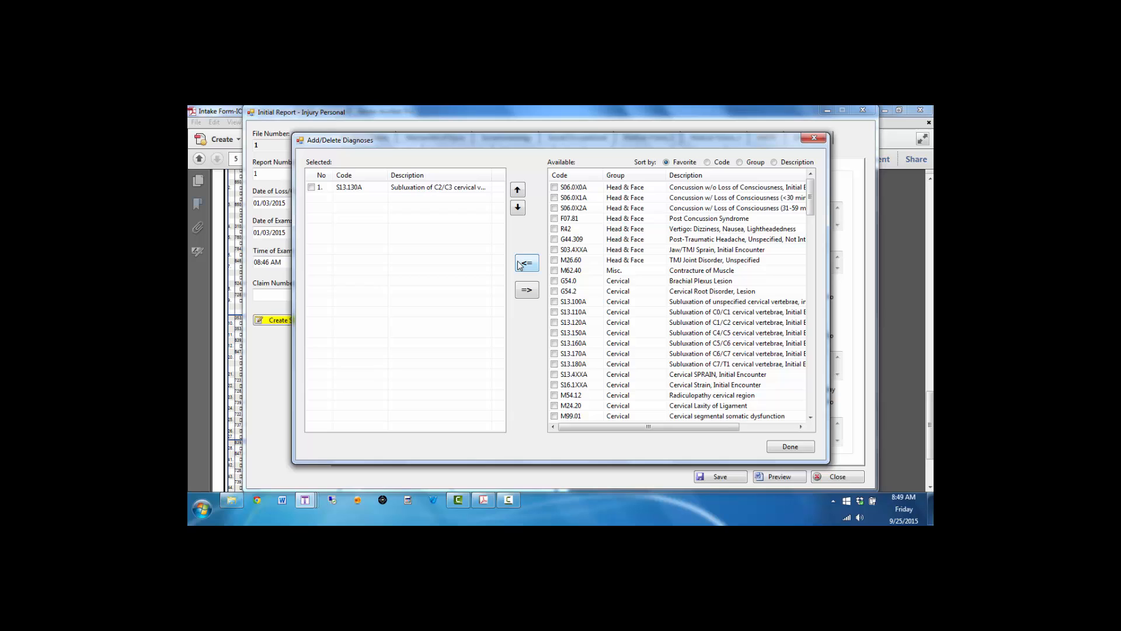
click(774, 447)
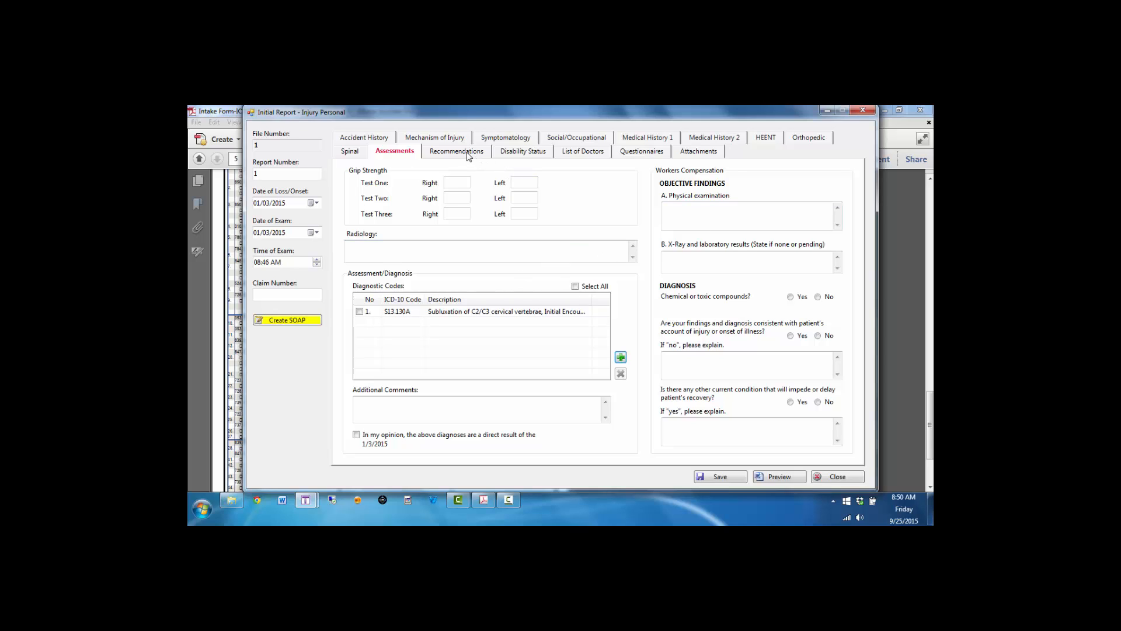
Step: Fill the workers compensation physical examination and X-ray results with "asdfasdf", and the explanation for inconsistent findings with "asdfasdfas"
click(690, 214)
text(asdfasdf)
click(700, 263)
text(asdfasdf)
click(703, 367)
text(asdfasdfas)
click(705, 433)
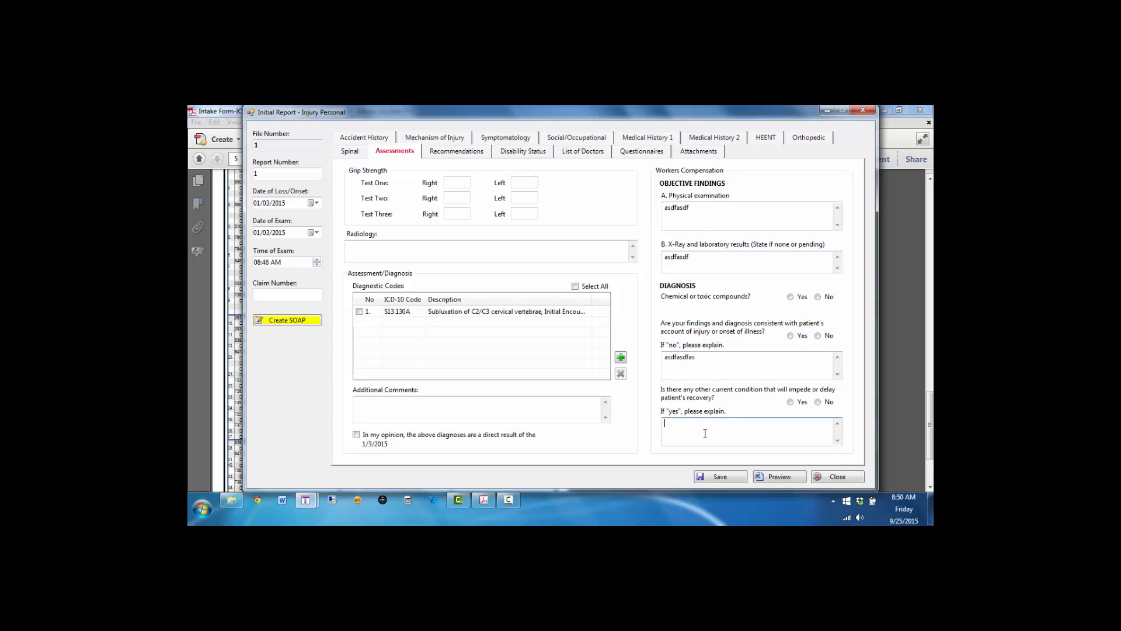
Step: In the recommendations, set the injury severity grade to III and add procedures 72040 Cervical 2-3v and 99202-25 Focused New Patient Exam to the treatment
click(480, 153)
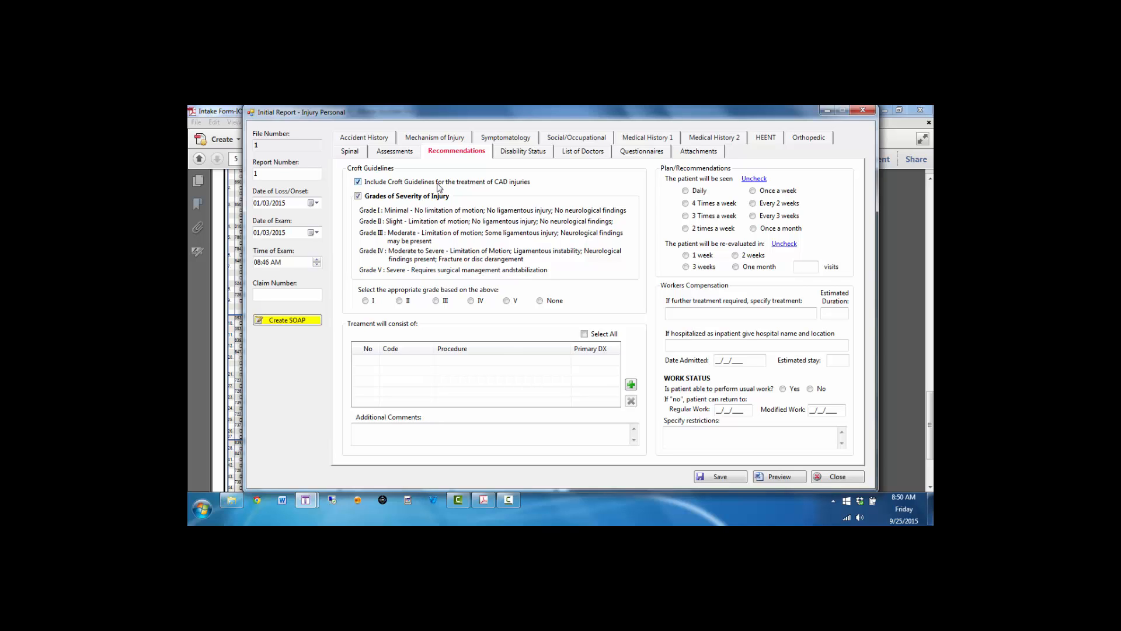
click(435, 301)
click(631, 385)
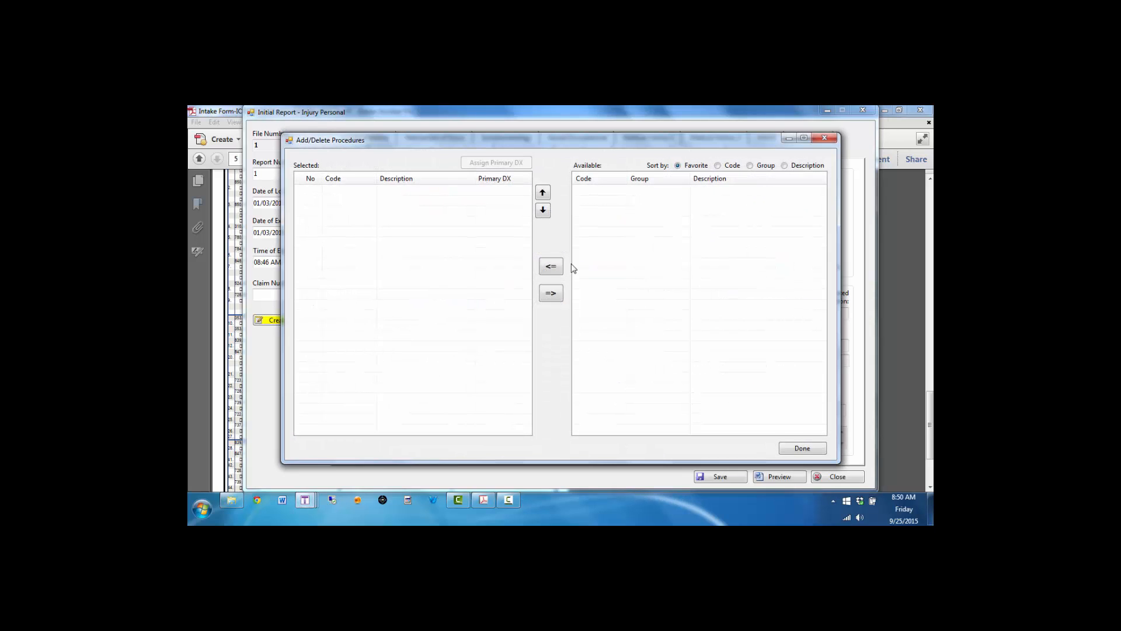
click(733, 168)
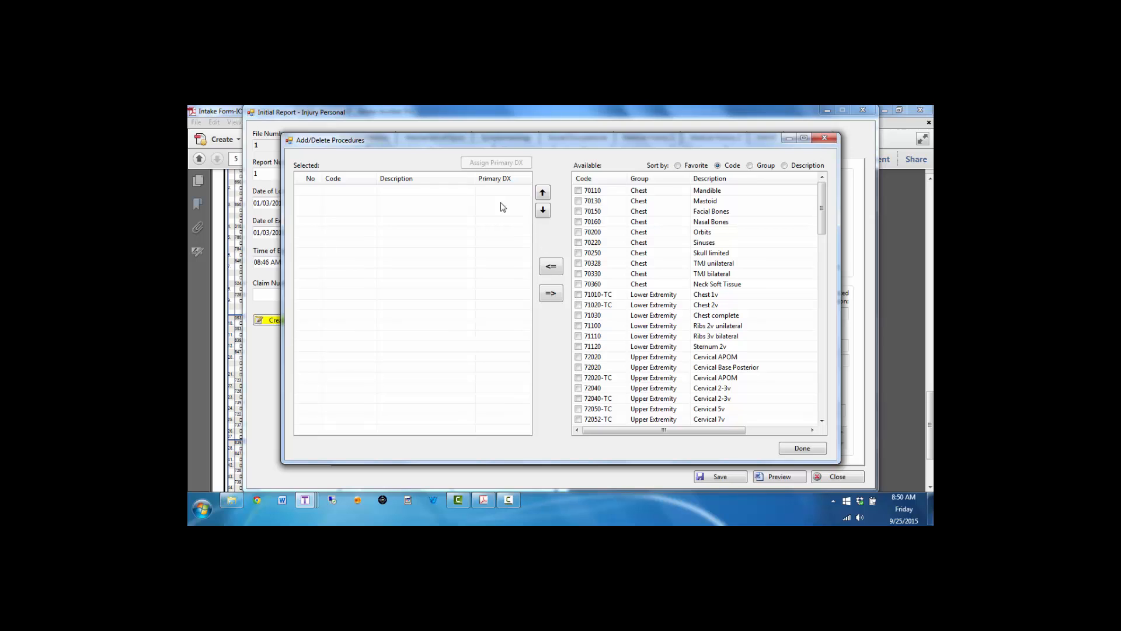
click(696, 389)
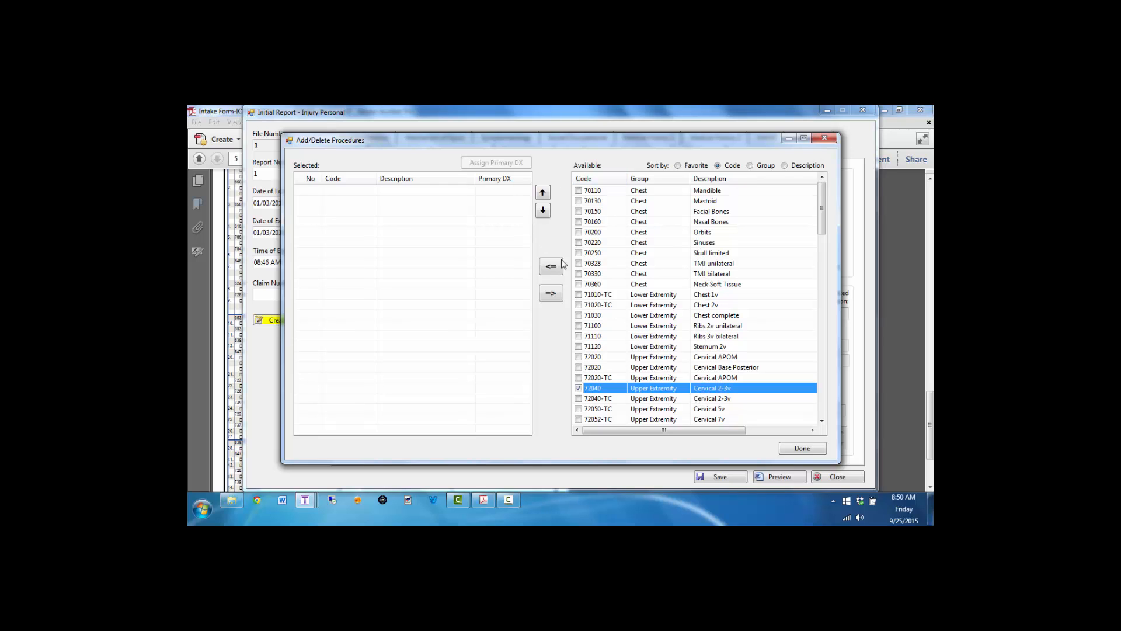
scroll(708, 326, down, 15)
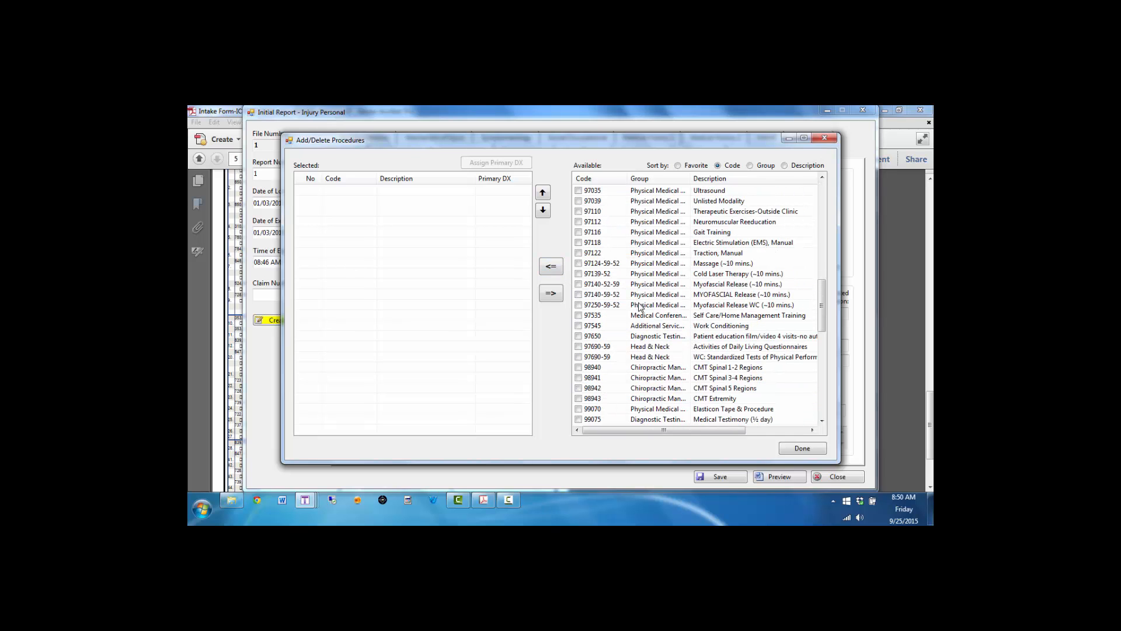
scroll(642, 308, down, 7)
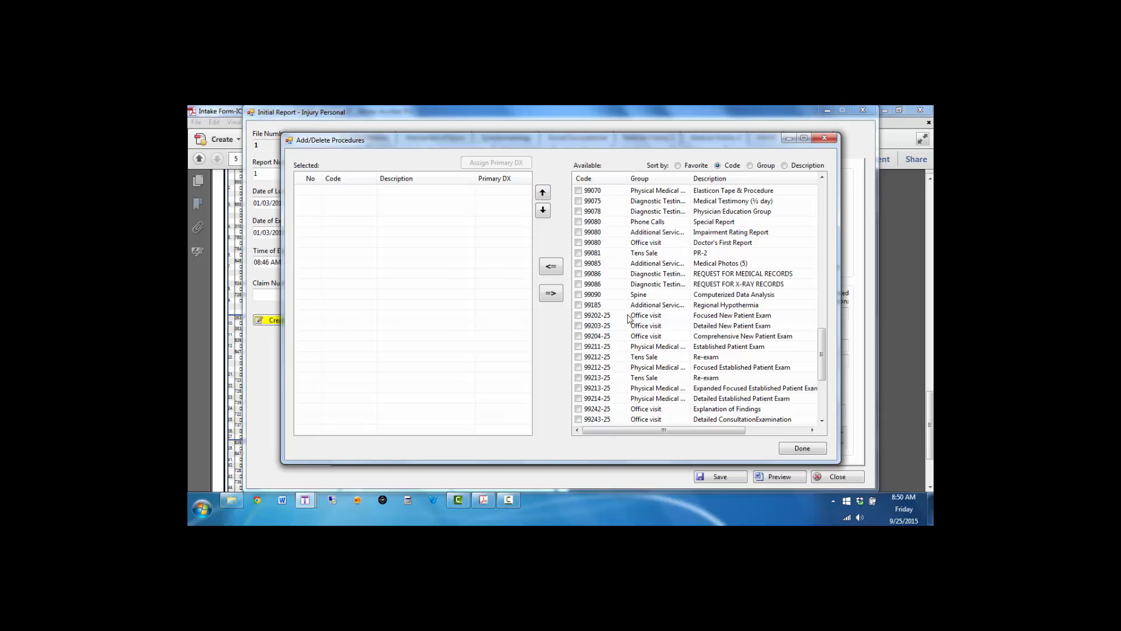
click(630, 317)
click(550, 266)
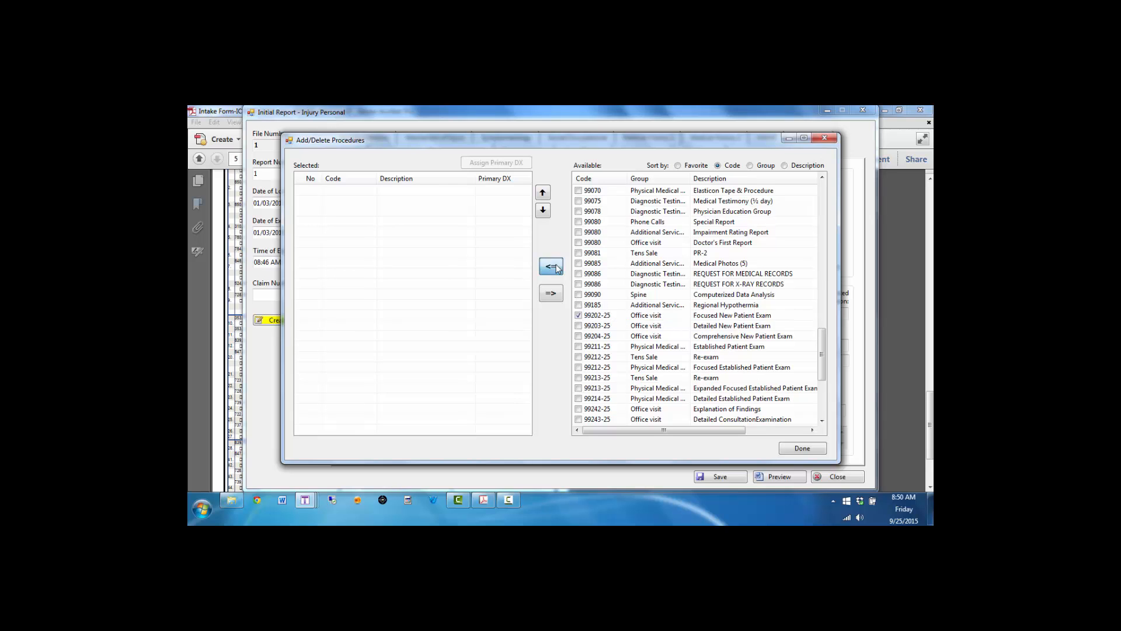
click(798, 448)
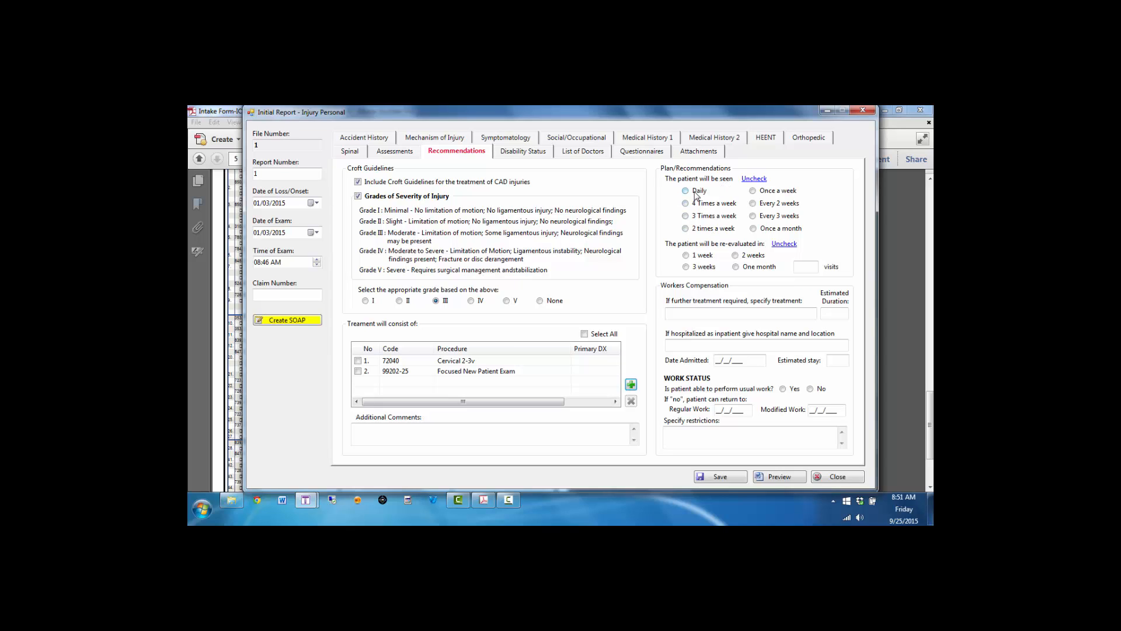
Step: Plan for the patient to be seen 4 times a week and re-evaluated in 2 weeks
click(706, 207)
click(743, 258)
Step: View the disability status section, and select the chiropractic doctor in the report's list of doctors
click(541, 153)
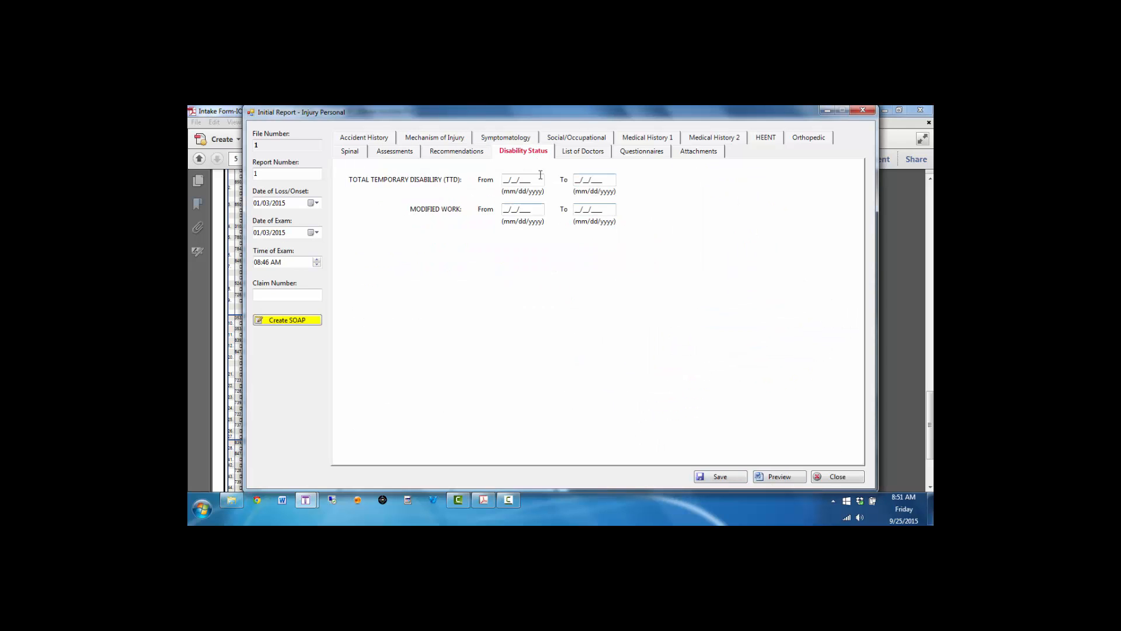
click(586, 153)
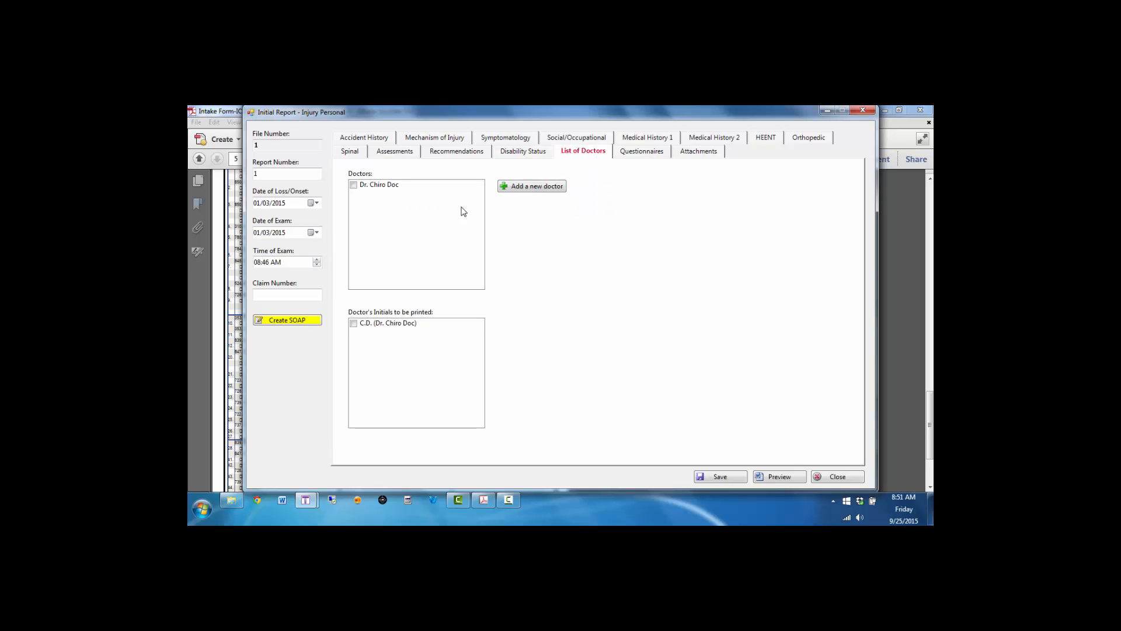
click(368, 187)
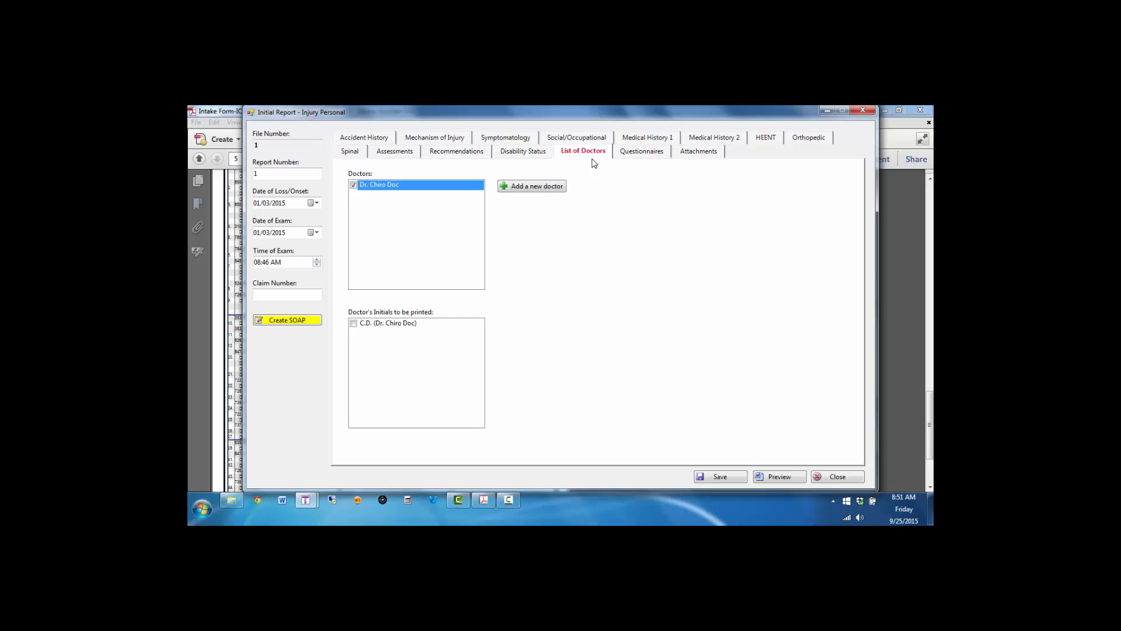
Step: Look over the questionnaires and attachments sections, and save the initial report and generate its preview
click(632, 158)
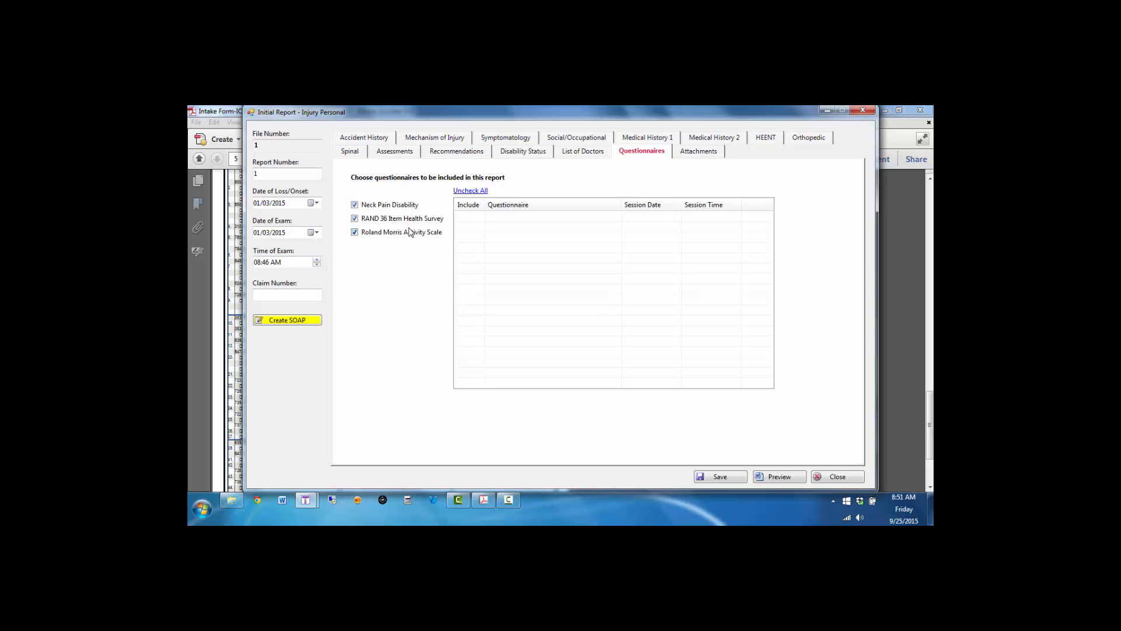
click(691, 155)
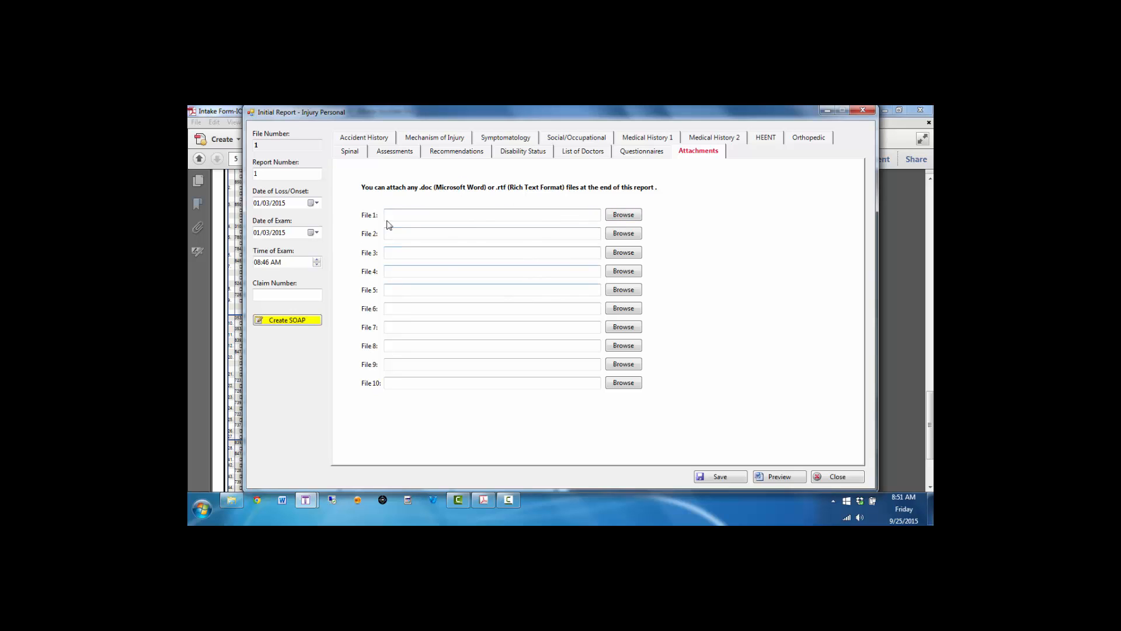
click(729, 477)
click(789, 477)
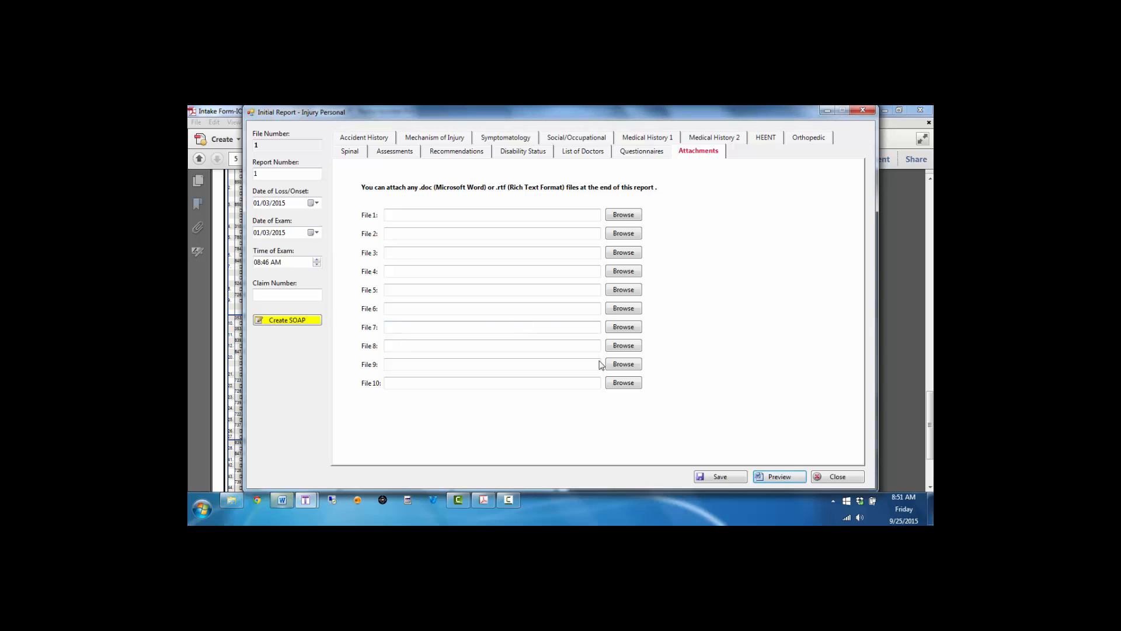
Step: View the accident history section, and read the generated narrative in Word from its heading through to the doctor's signature block
click(377, 140)
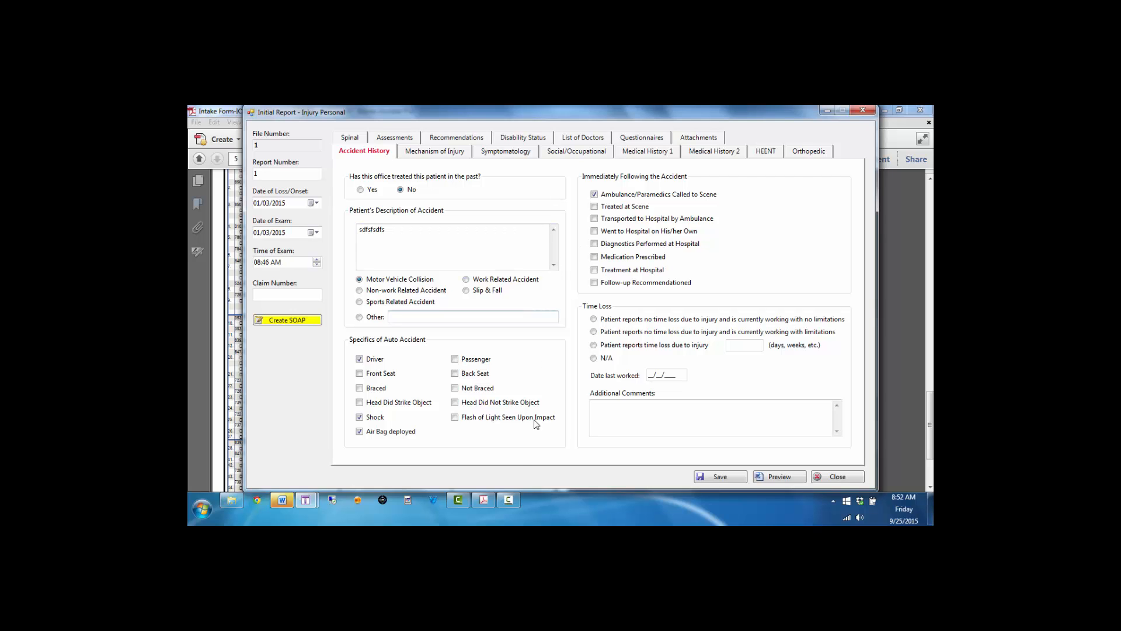
click(282, 502)
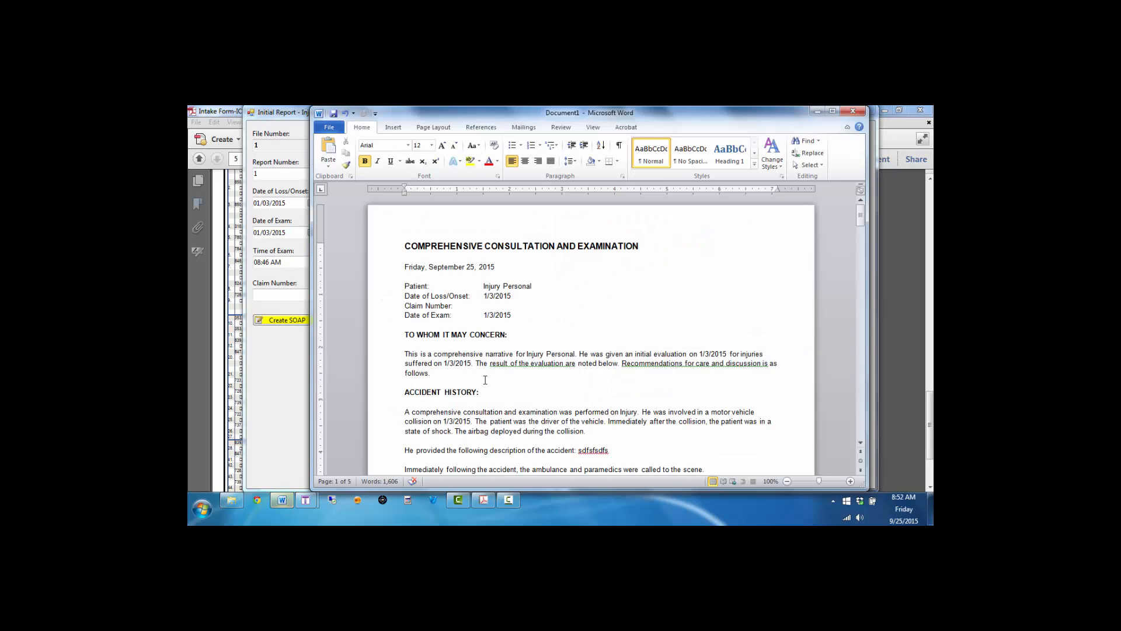
scroll(577, 330, down, 9)
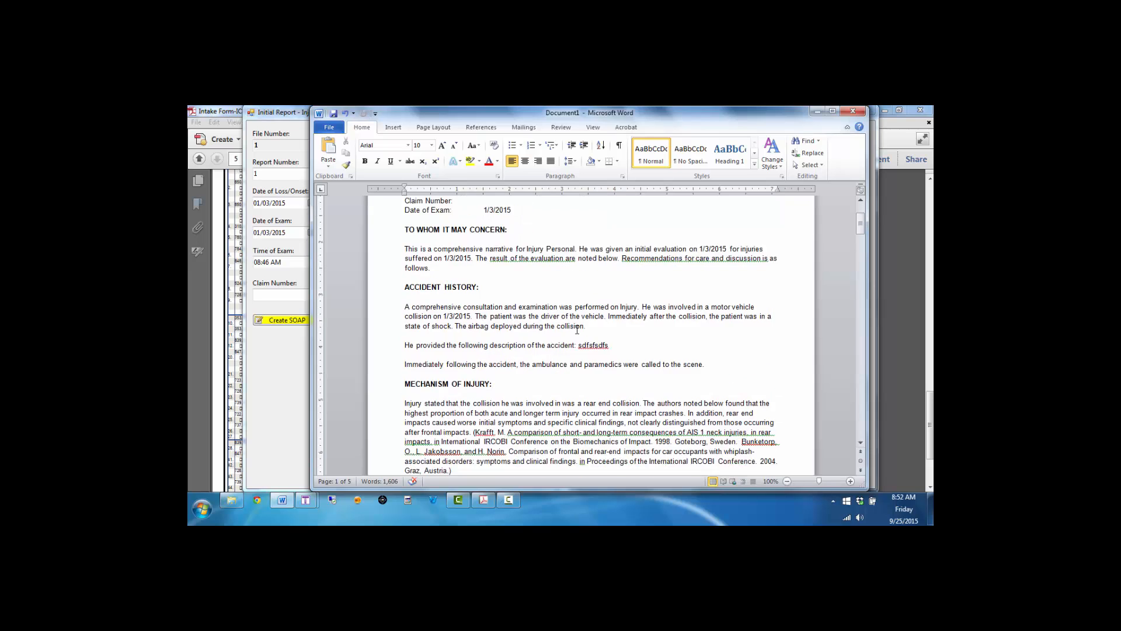
scroll(577, 330, down, 10)
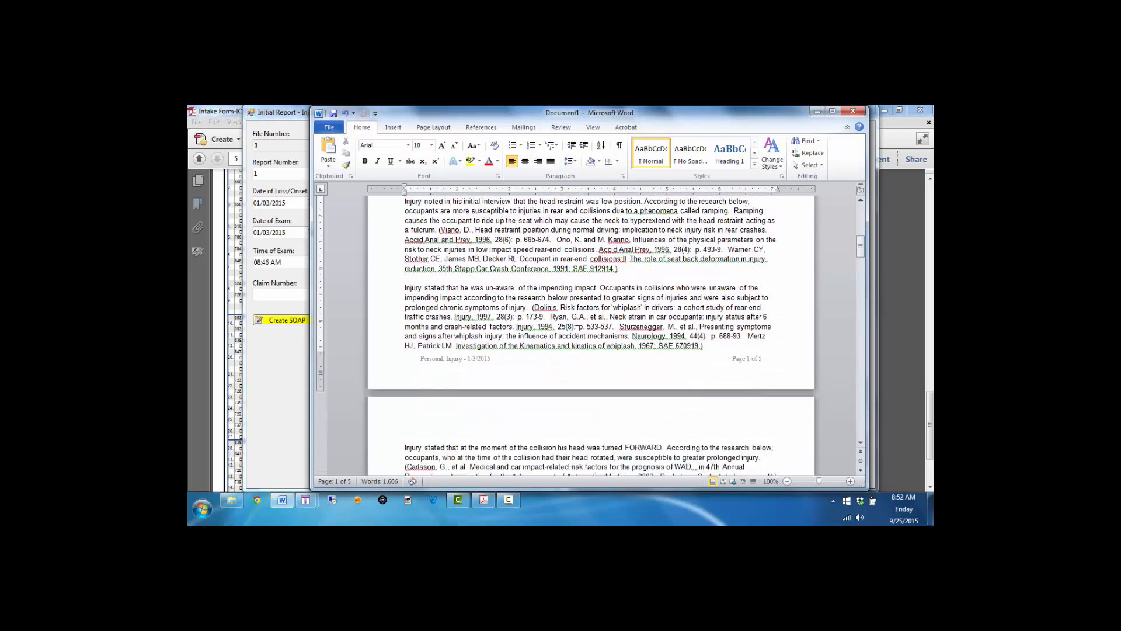
scroll(577, 331, down, 10)
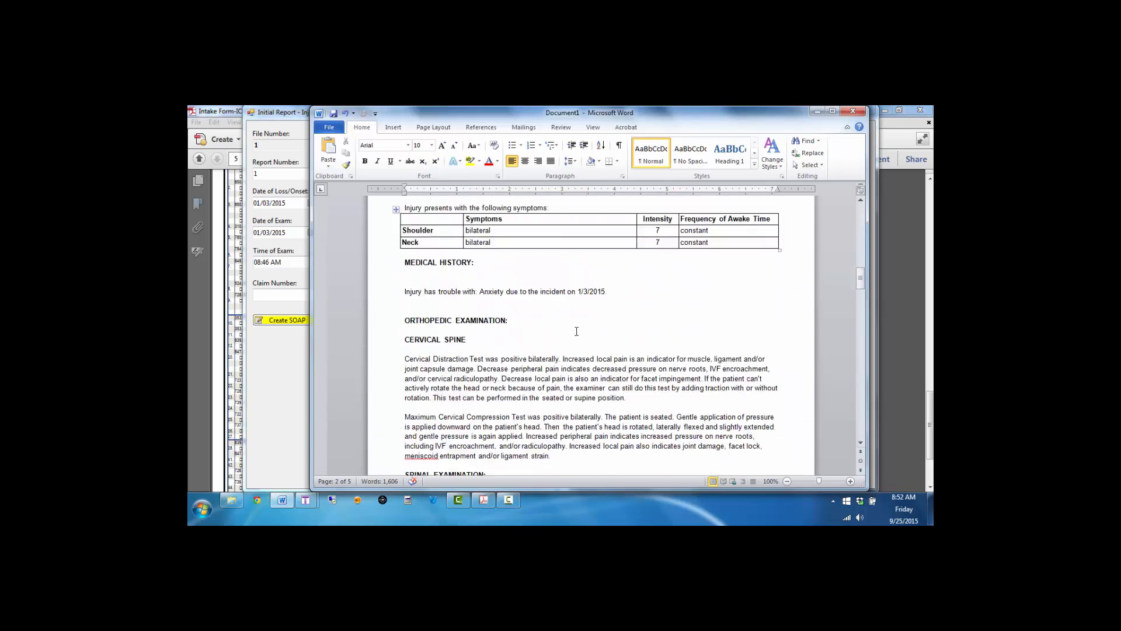
scroll(577, 332, down, 10)
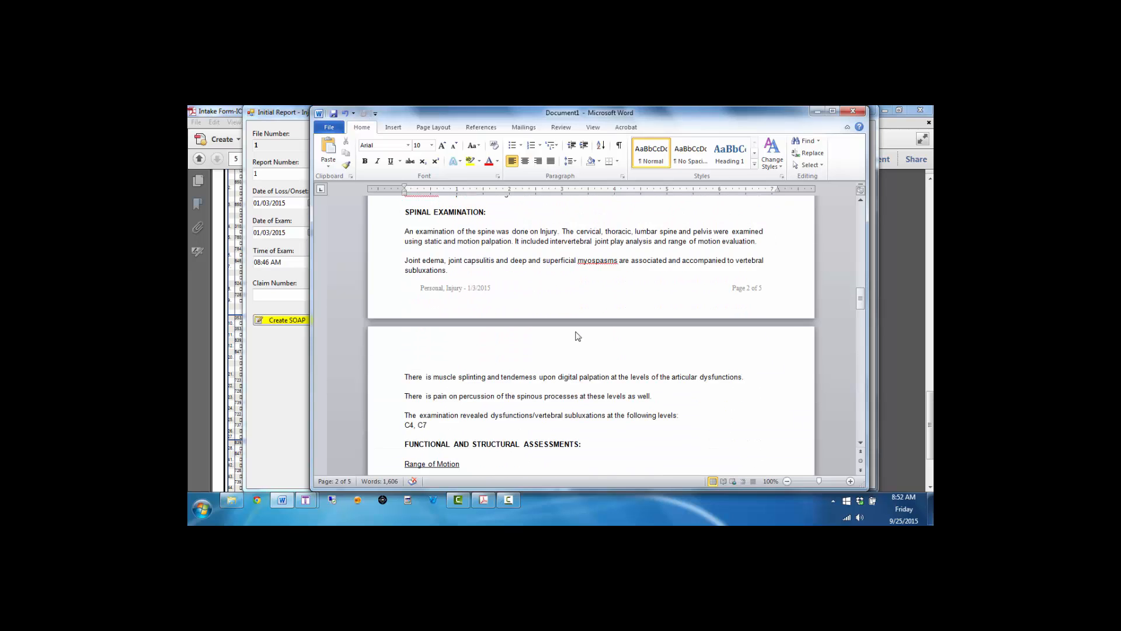
scroll(577, 332, down, 10)
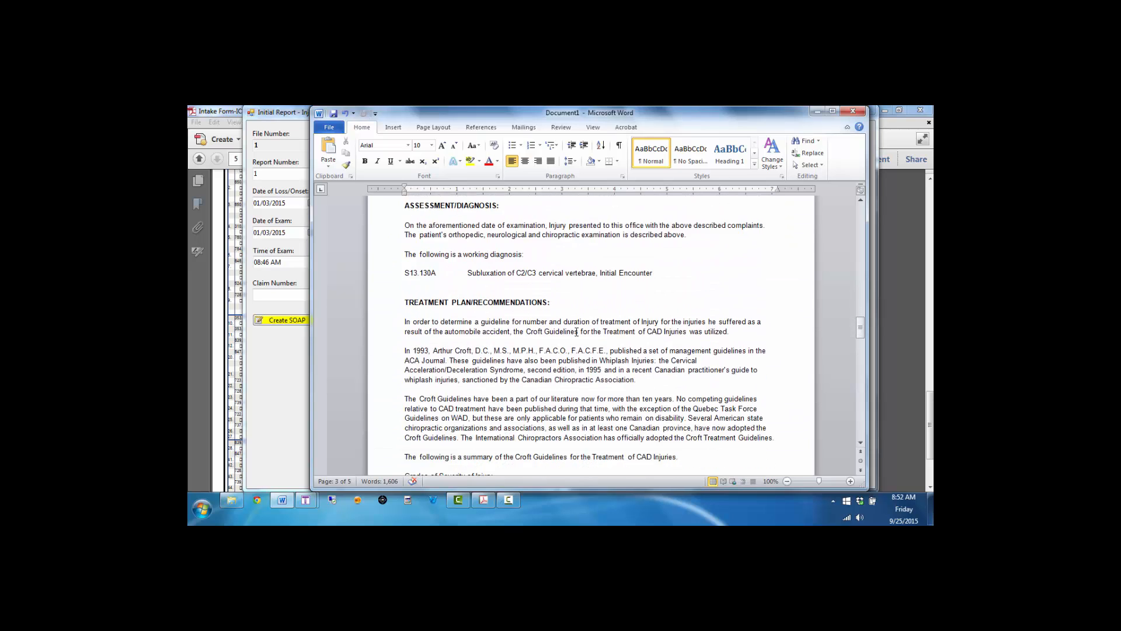
scroll(577, 332, down, 10)
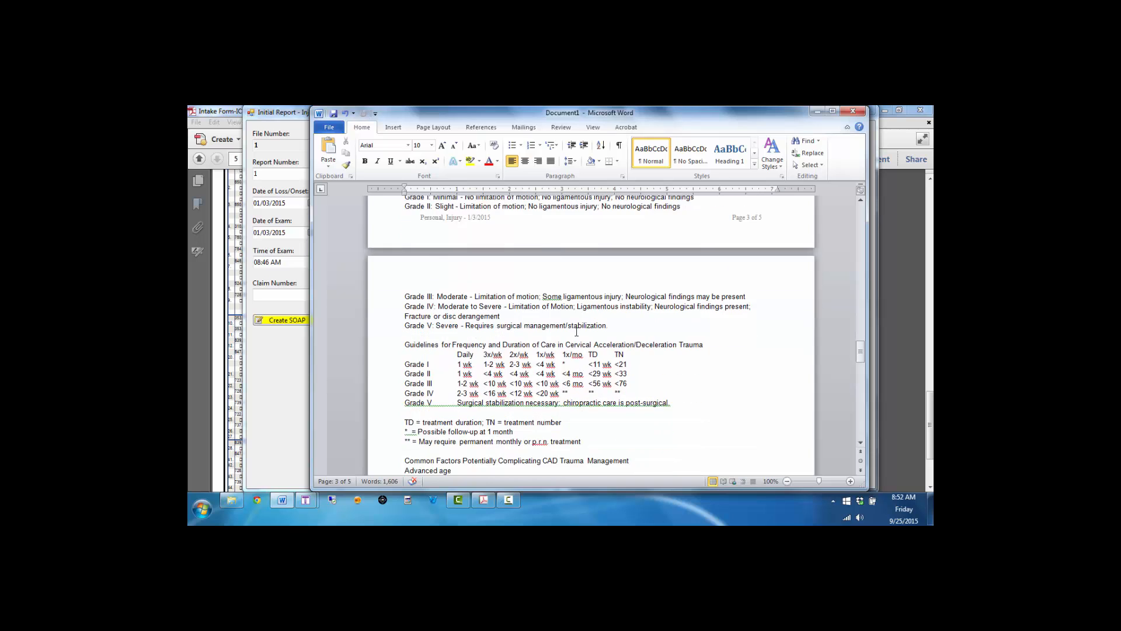
scroll(575, 333, down, 9)
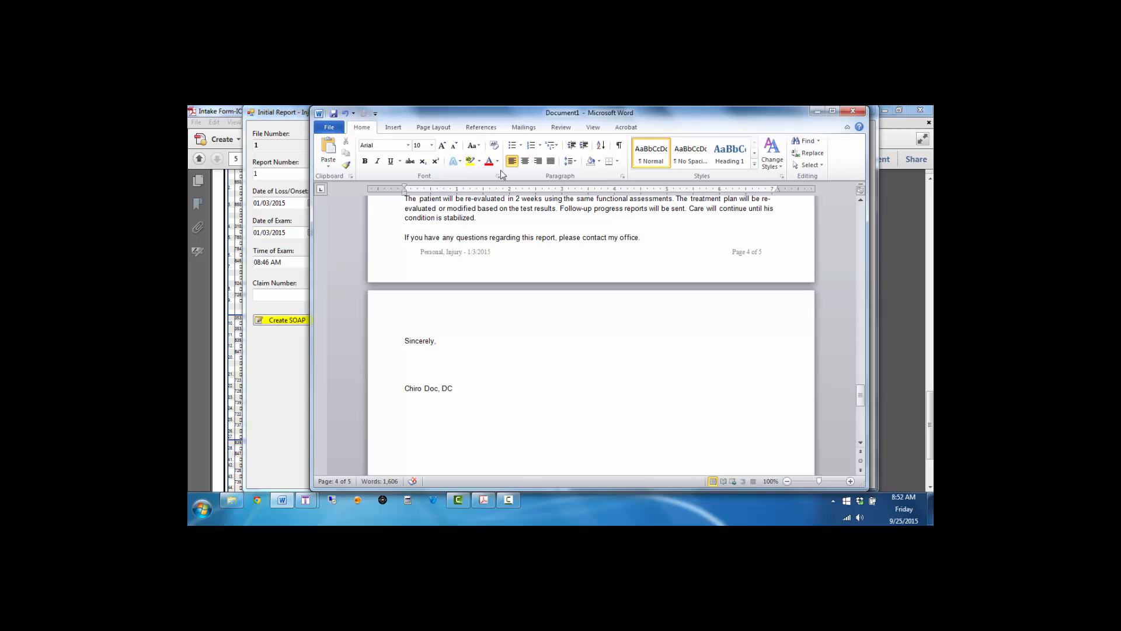
Step: Review the Word report back from the treatment plan to the medical history, and close it without saving
scroll(624, 372, up, 14)
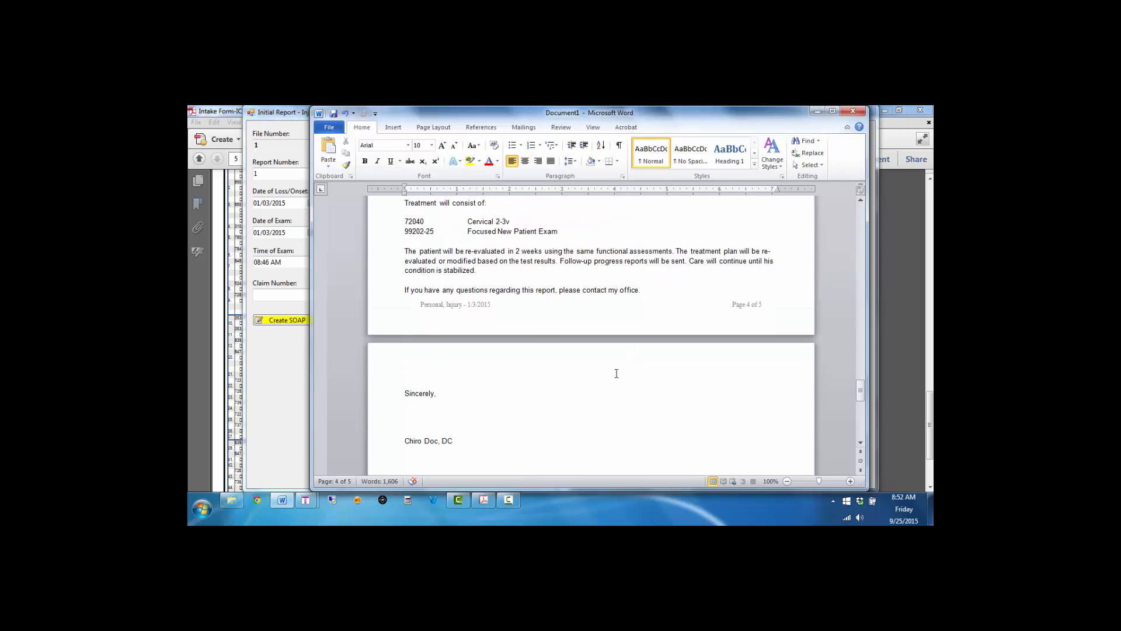
scroll(618, 374, up, 15)
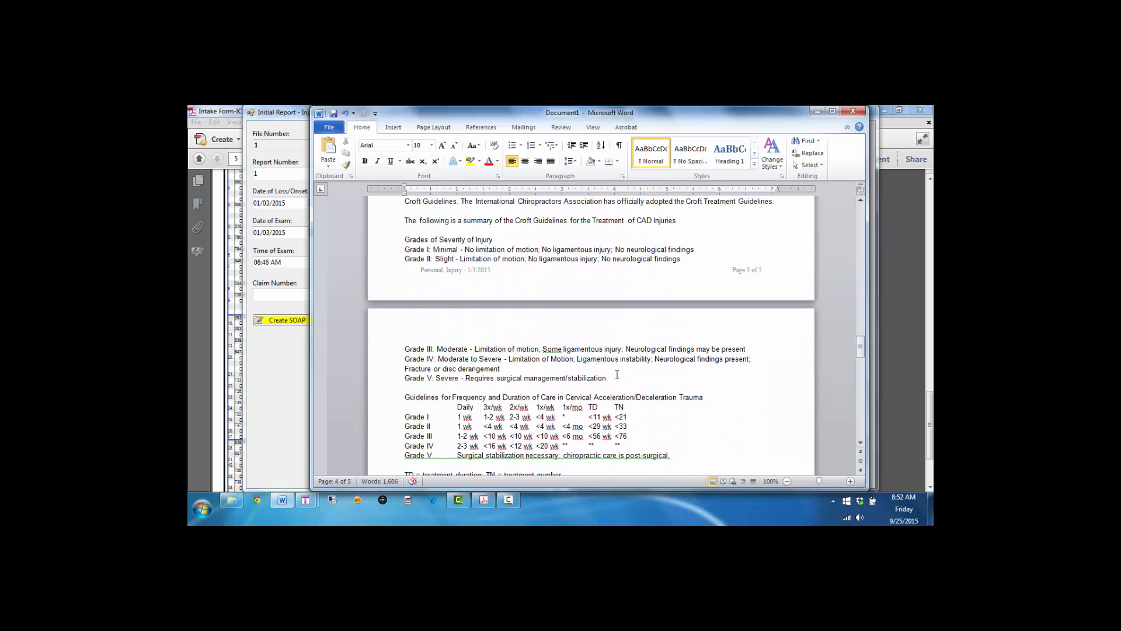
scroll(573, 348, up, 6)
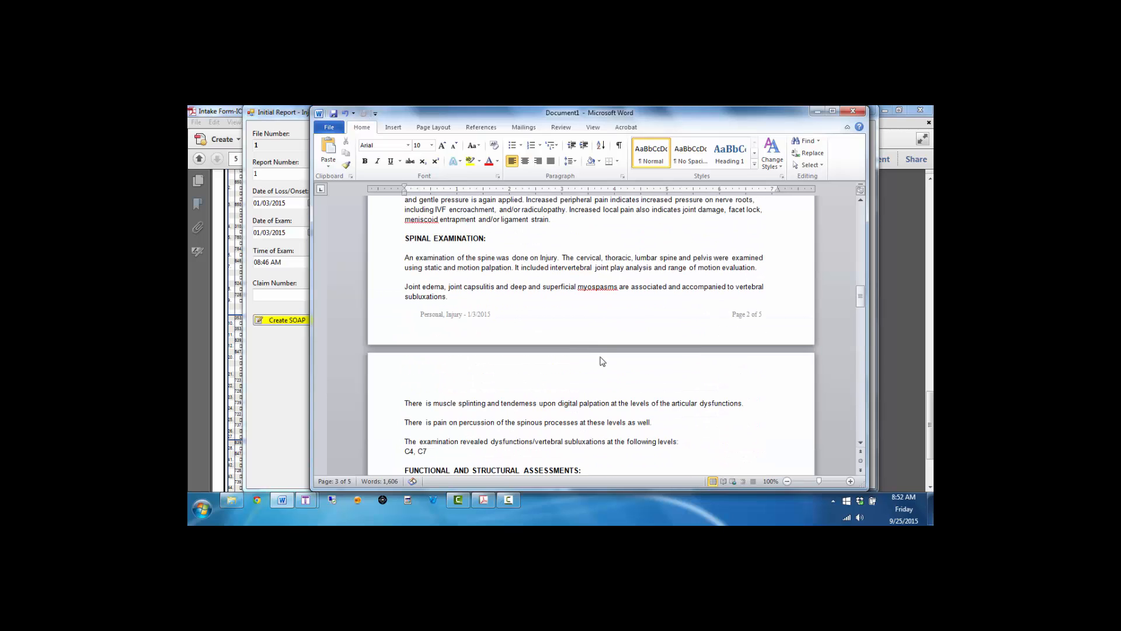
scroll(575, 303, up, 6)
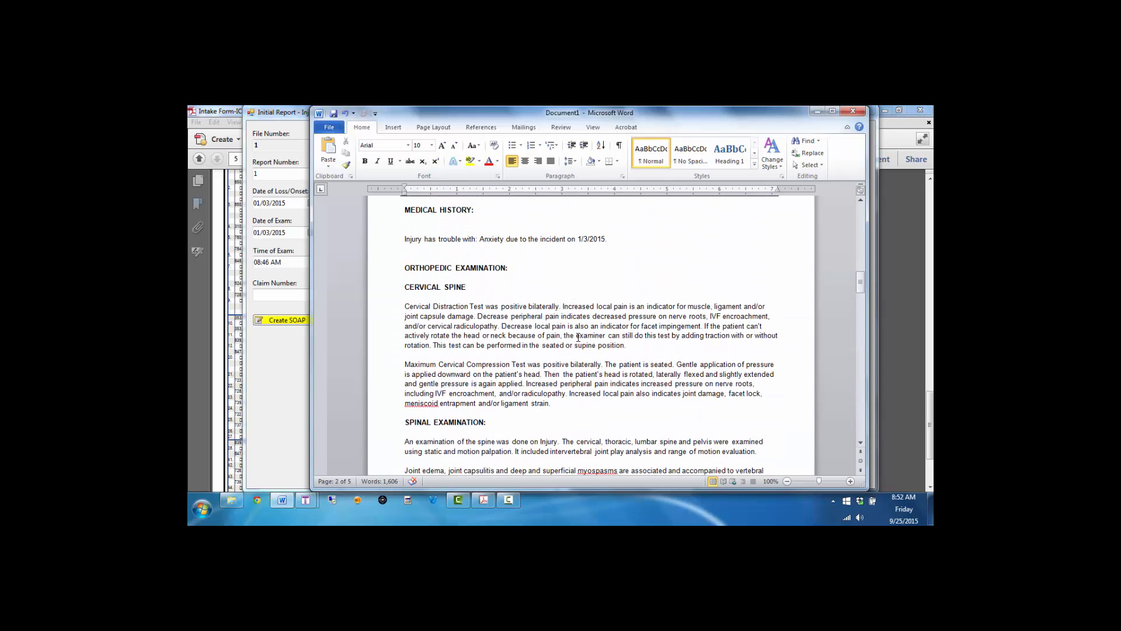
click(852, 111)
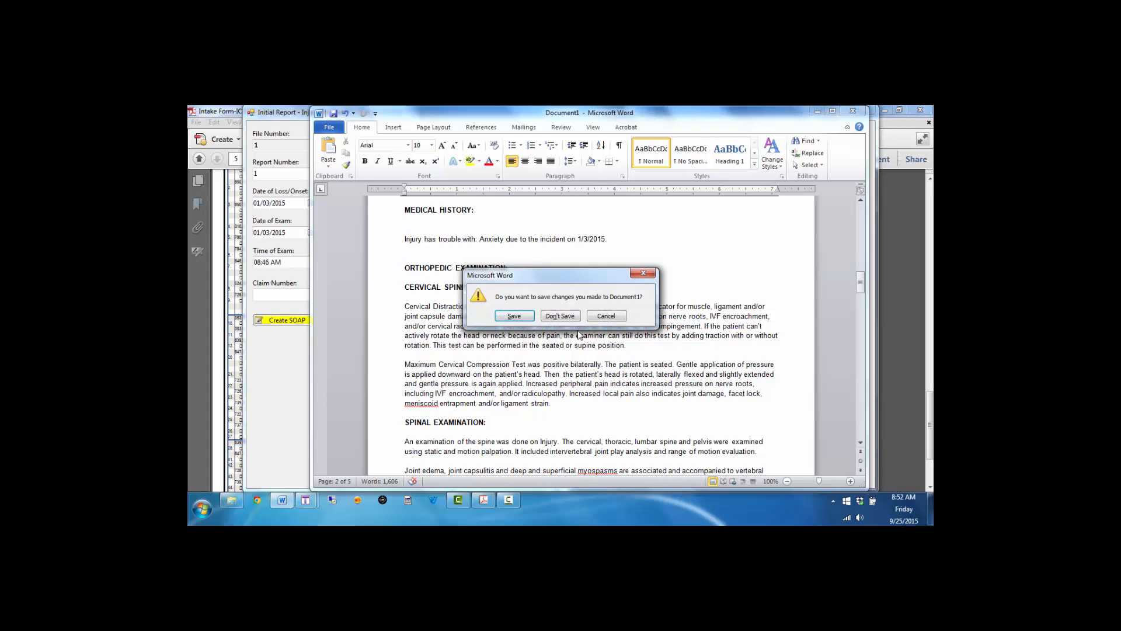
click(559, 316)
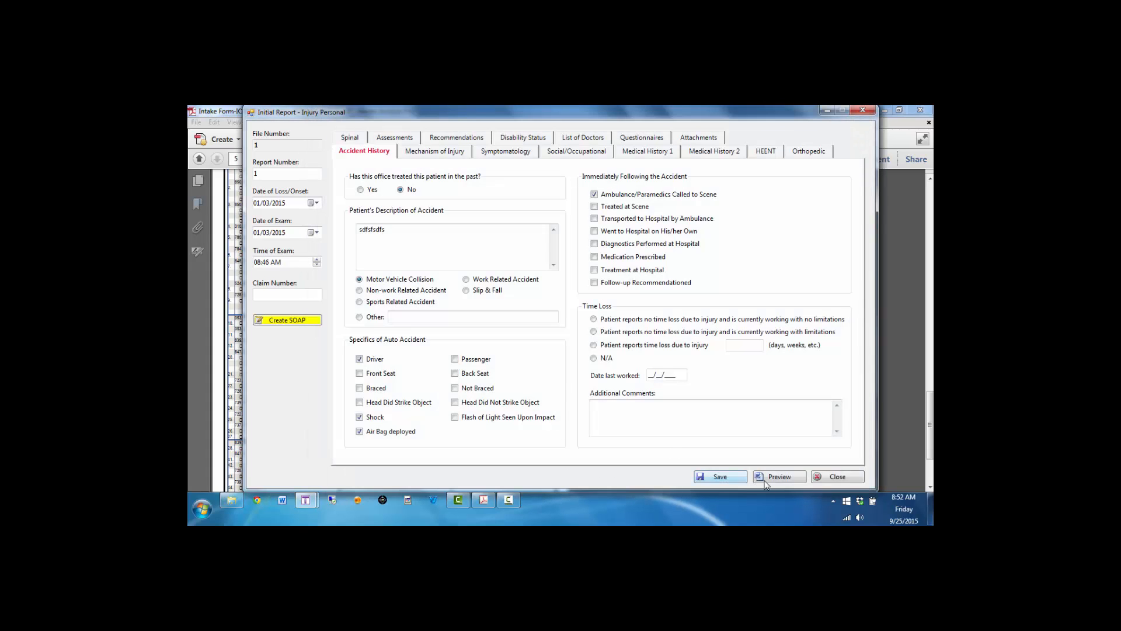
Step: Generate the report preview again, examine the wording of its introduction and accident history, and close it without saving
click(786, 478)
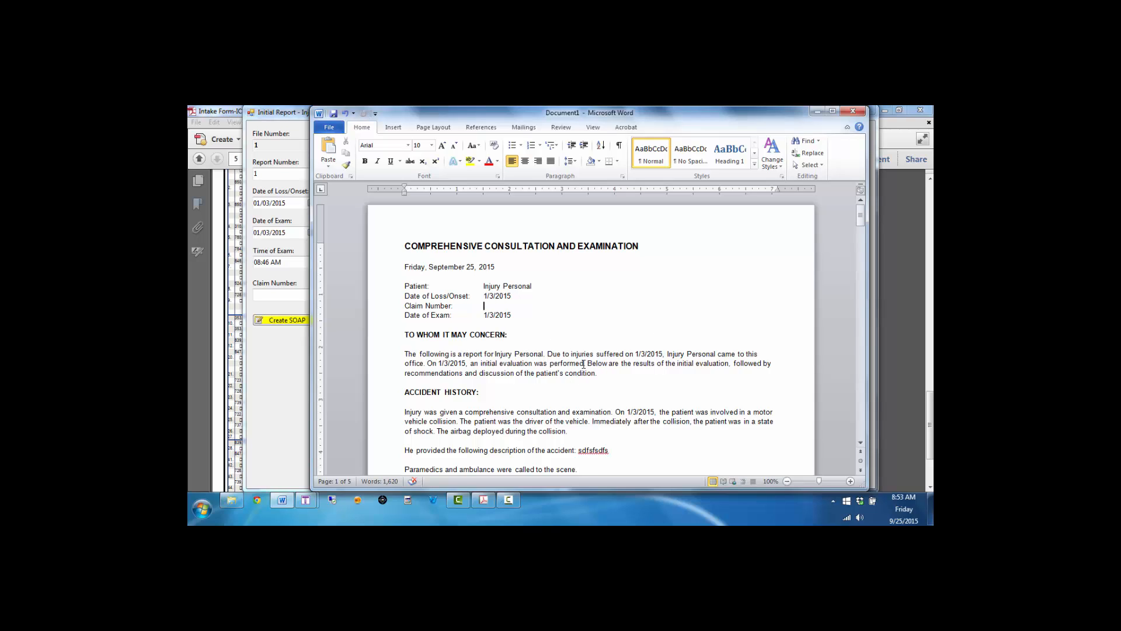
scroll(599, 358, down, 1)
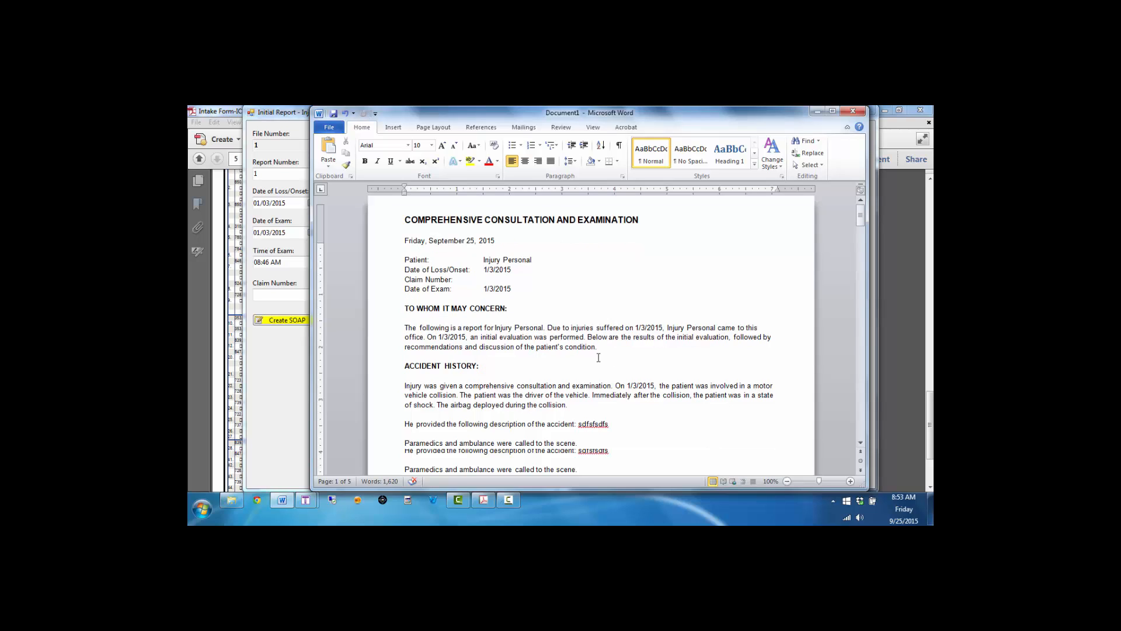
scroll(551, 328, up, 1)
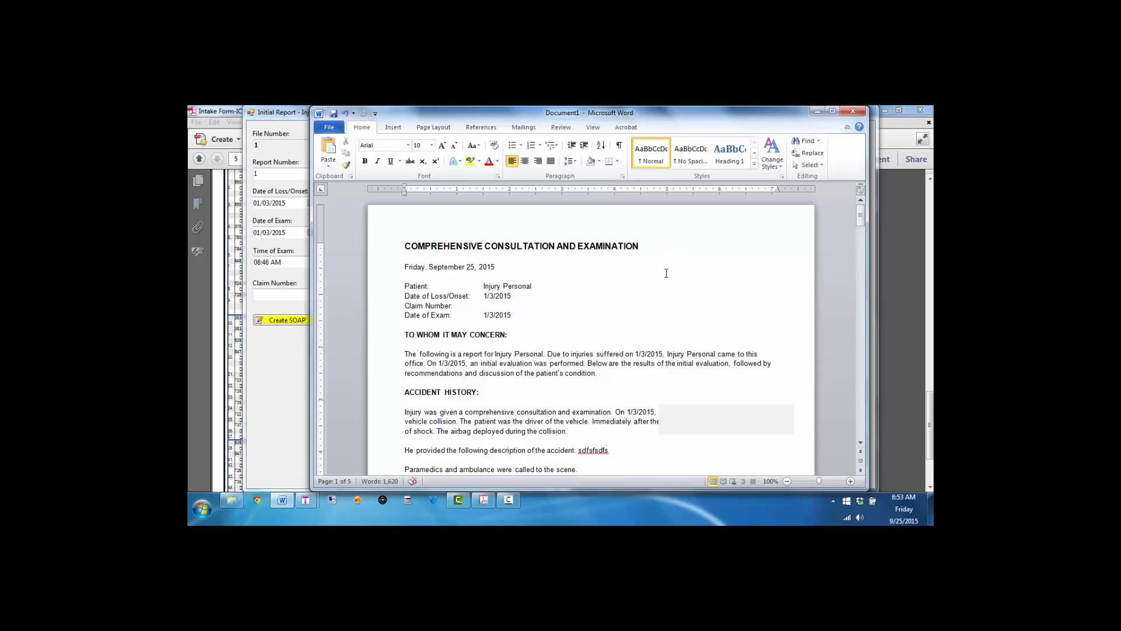
click(854, 111)
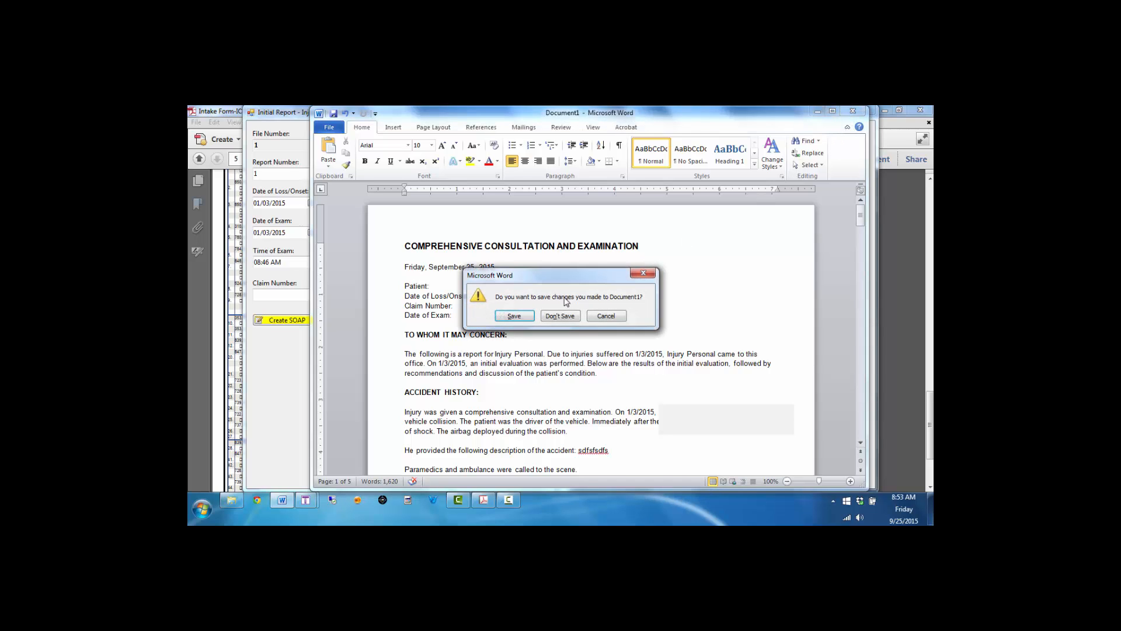
click(561, 316)
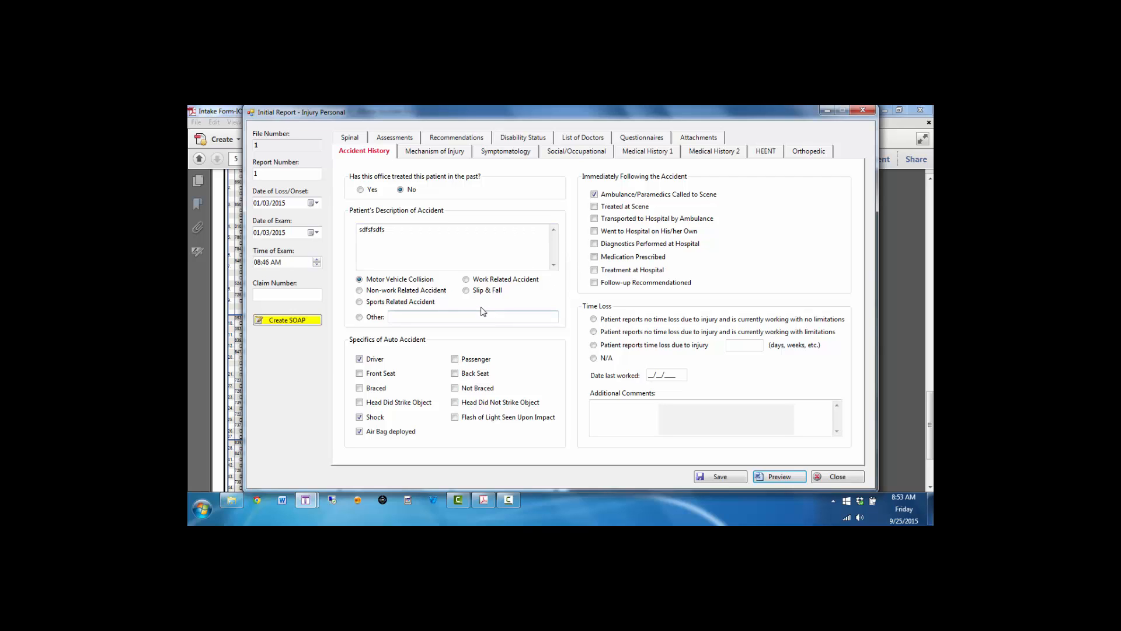
Step: Create a SOAP note from the initial report and mark shoulder and neck objective findings with Spasm and Palpable T/T
click(309, 325)
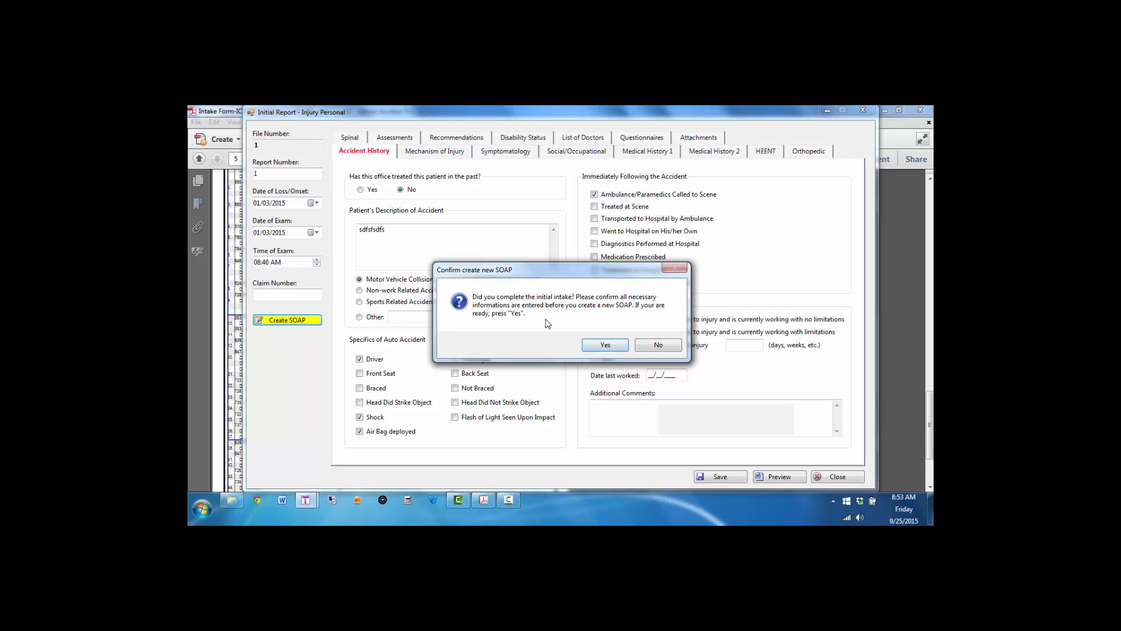
click(608, 346)
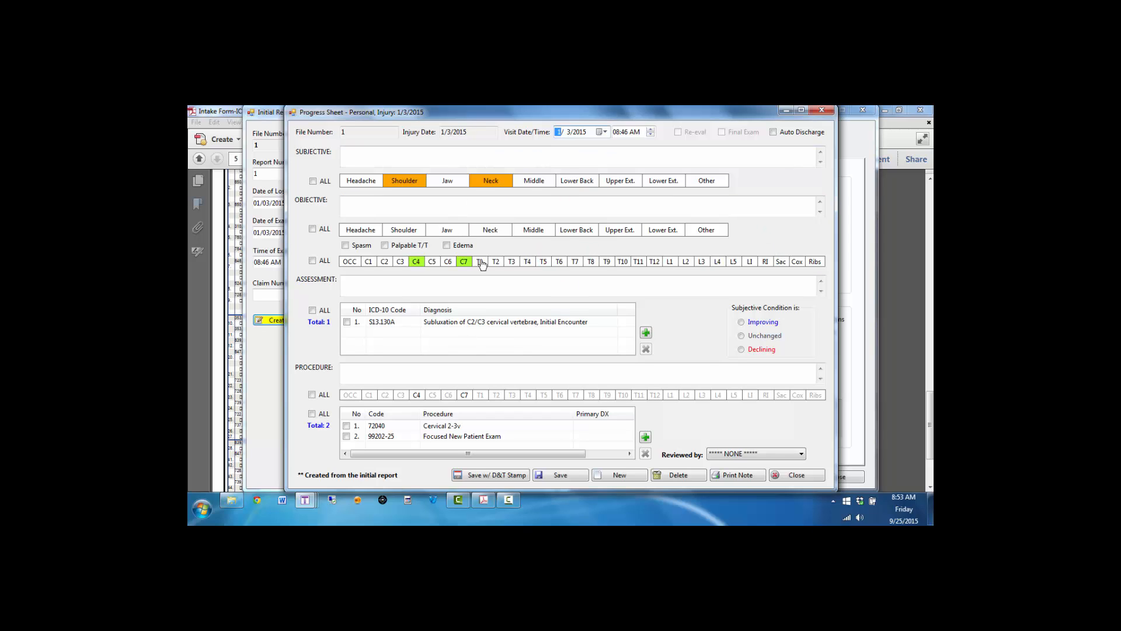
click(370, 210)
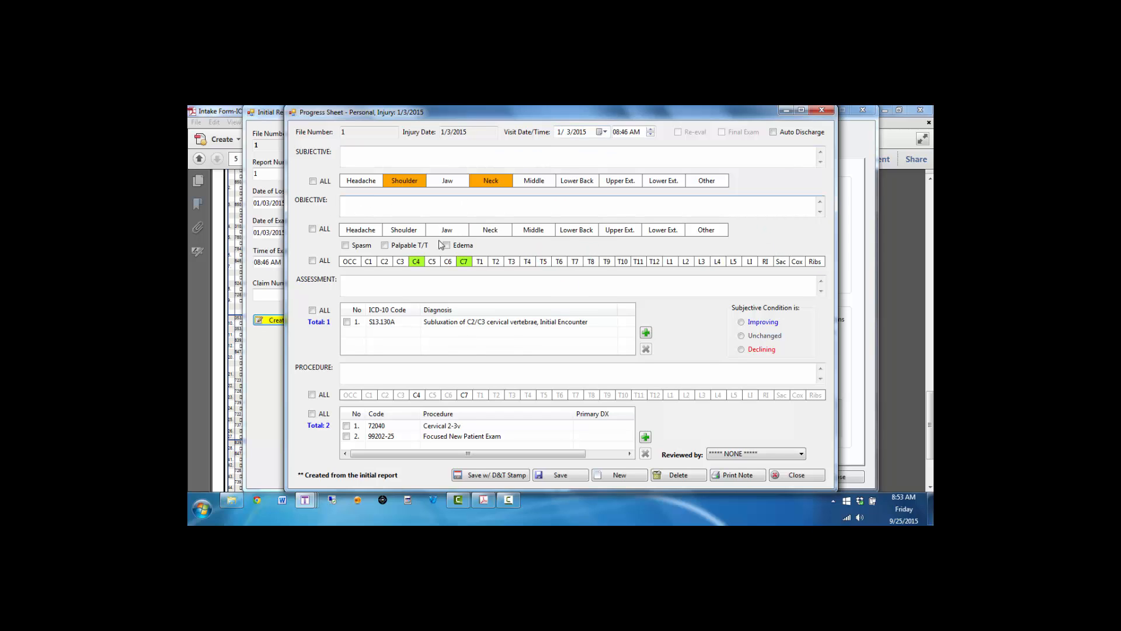
click(405, 232)
click(490, 236)
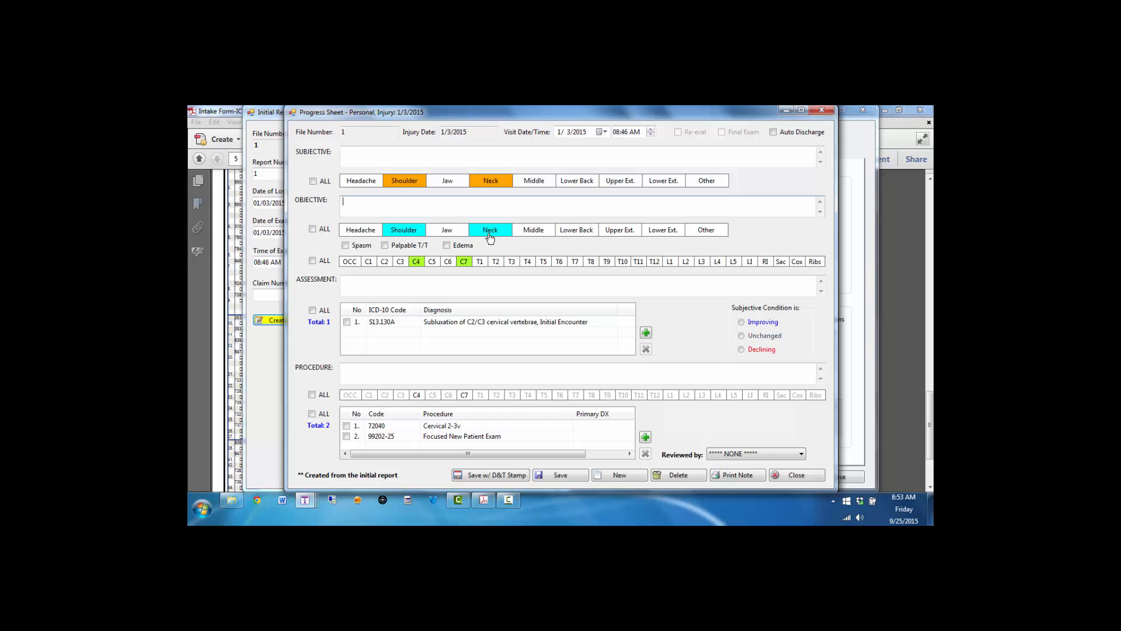
click(365, 246)
click(401, 248)
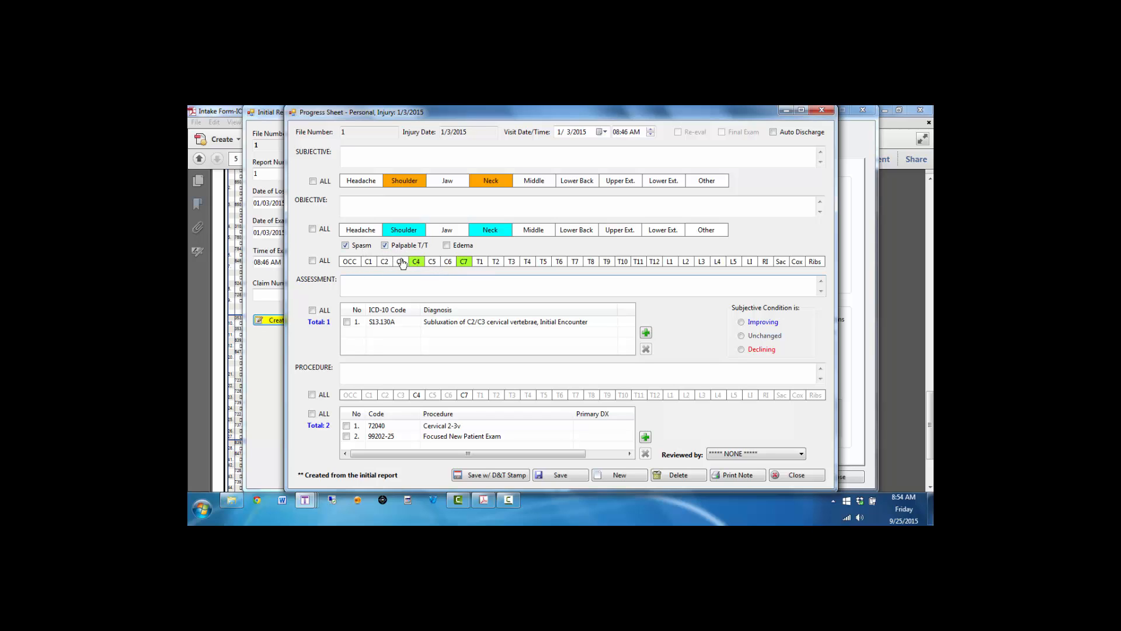
Step: Add the spinal segments C1, C2, C3, C5, C6, T1 and T2 to the objective findings
click(370, 263)
click(383, 262)
click(401, 263)
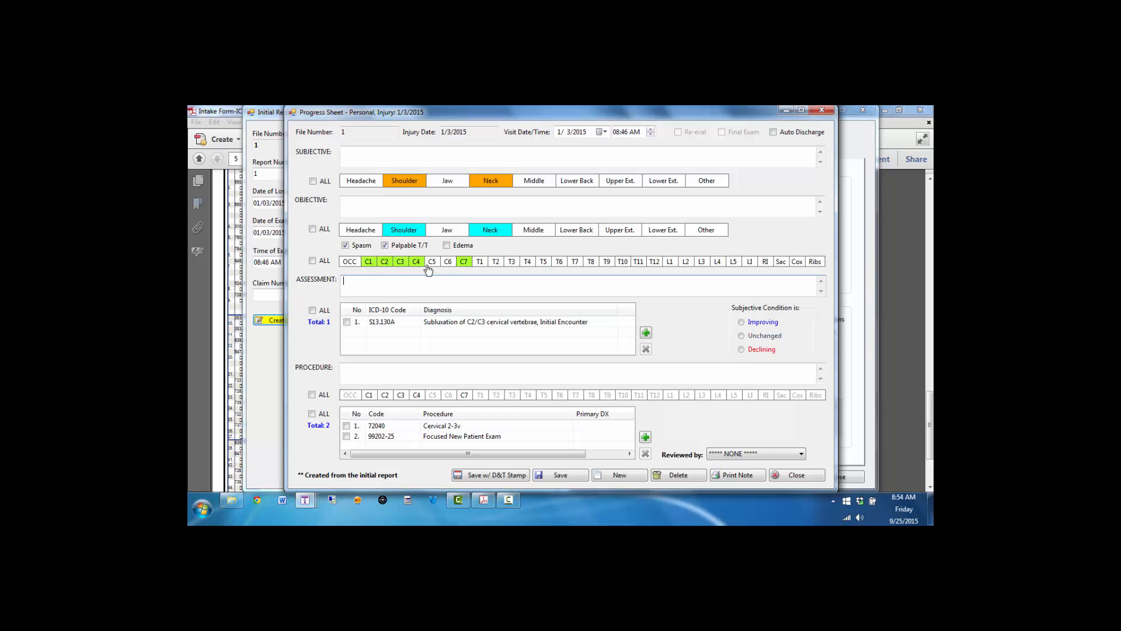
click(433, 262)
click(449, 263)
click(479, 262)
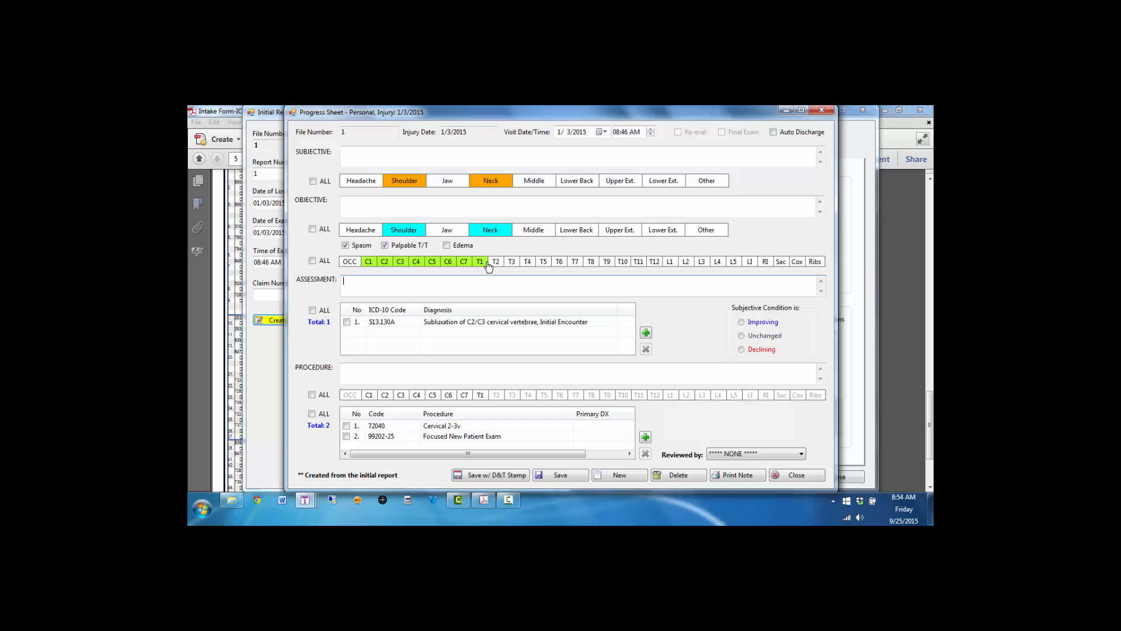
click(496, 262)
click(448, 396)
click(449, 262)
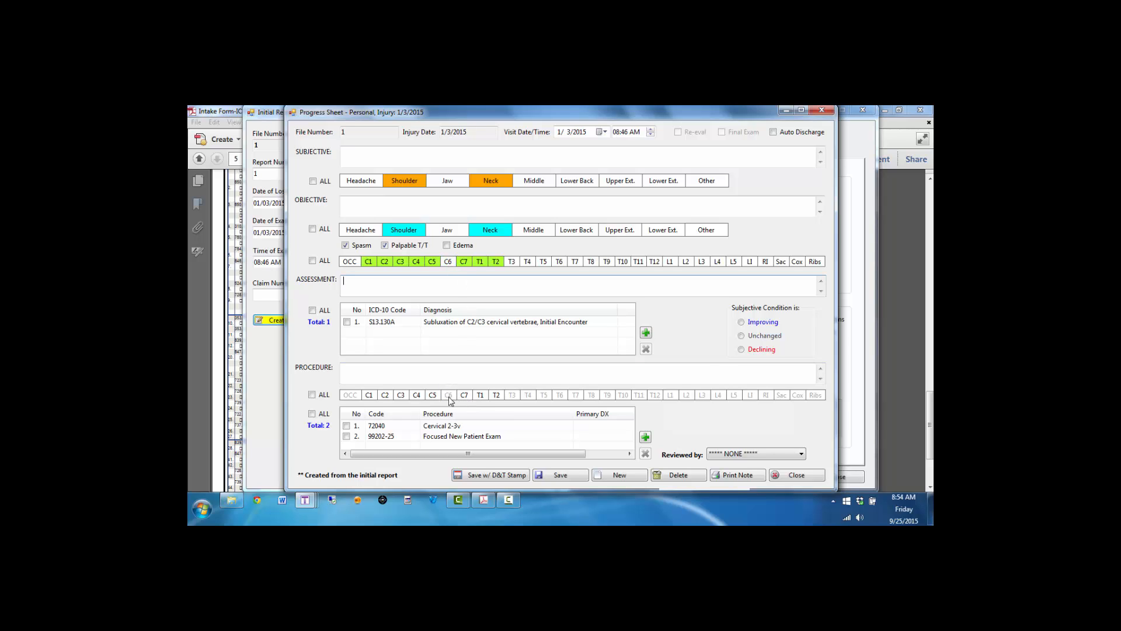
click(448, 262)
Step: Mark C3 and C4 as the treated segments in the procedure, and close the progress sheet and return to Titan's report list
click(416, 395)
click(432, 396)
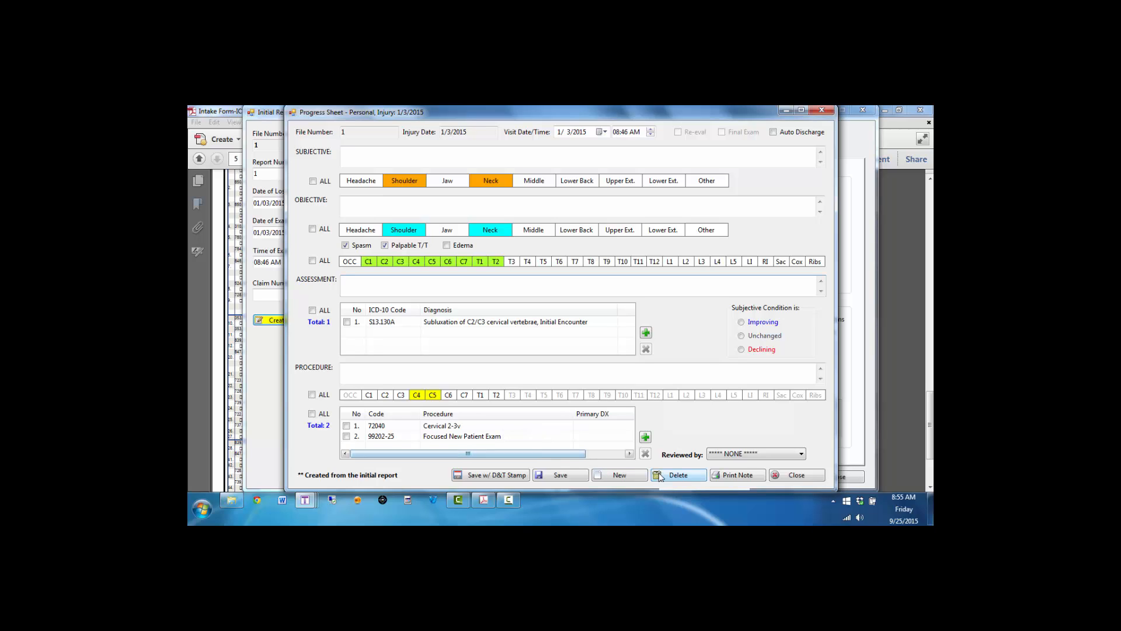
click(401, 395)
click(432, 395)
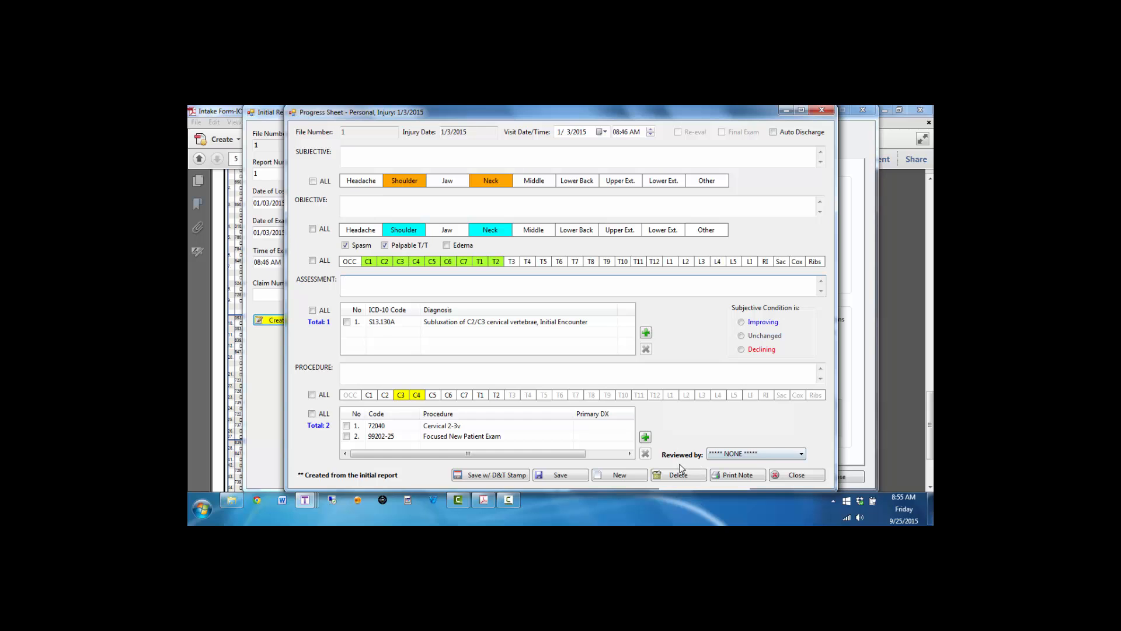
click(798, 476)
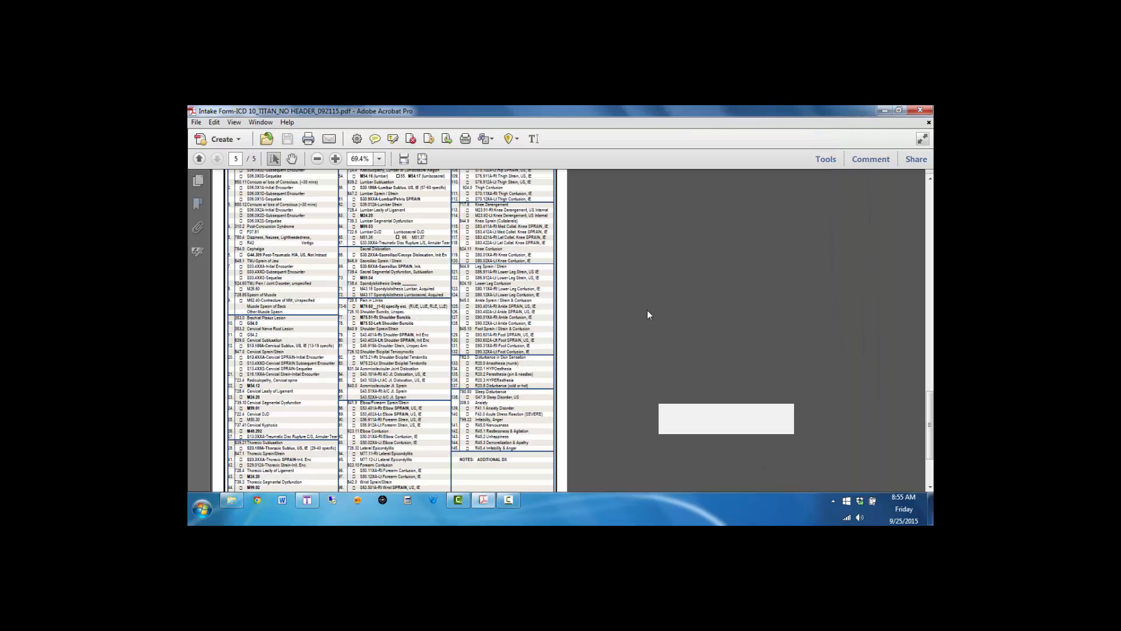
click(307, 500)
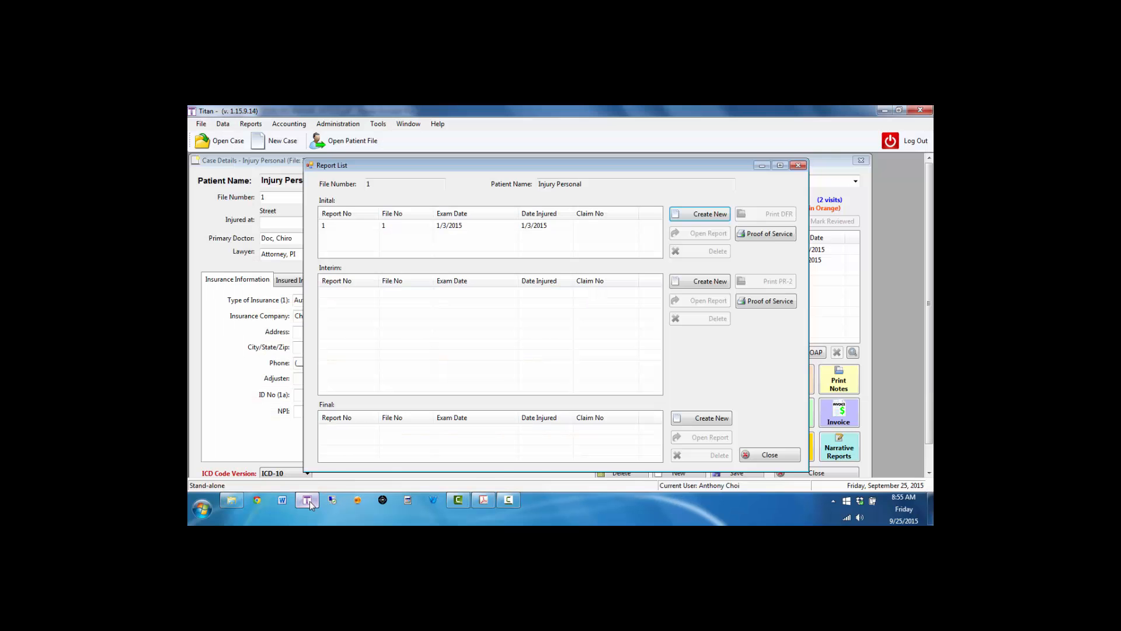
Step: Close the report list, examine the progress sheet of the 1/3/2015 office visit, and close it
click(782, 459)
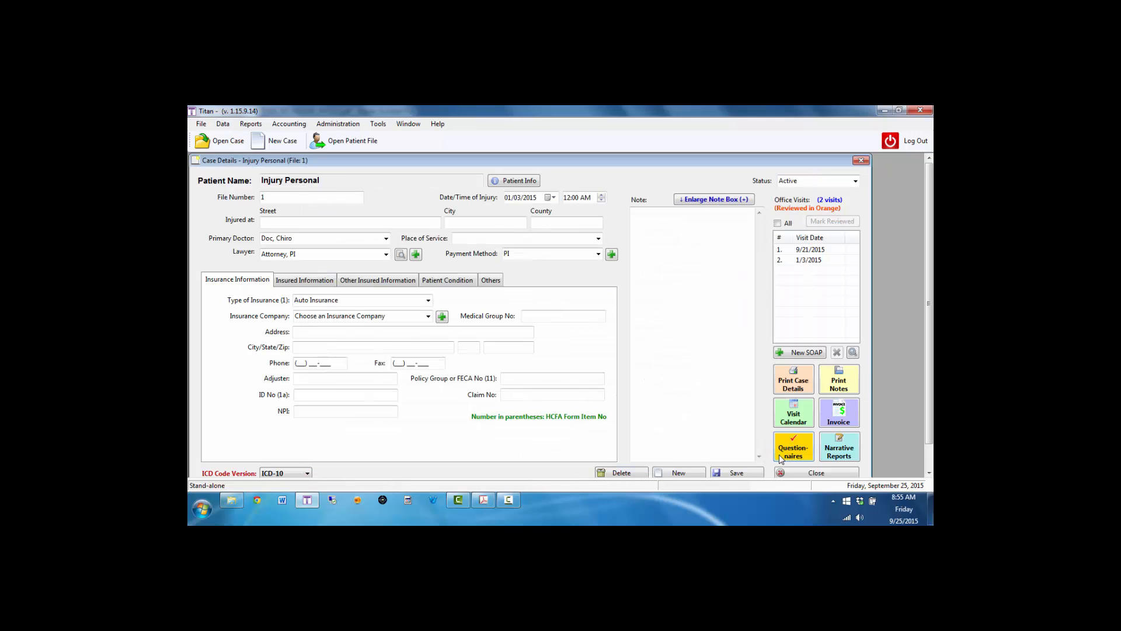
double_click(812, 261)
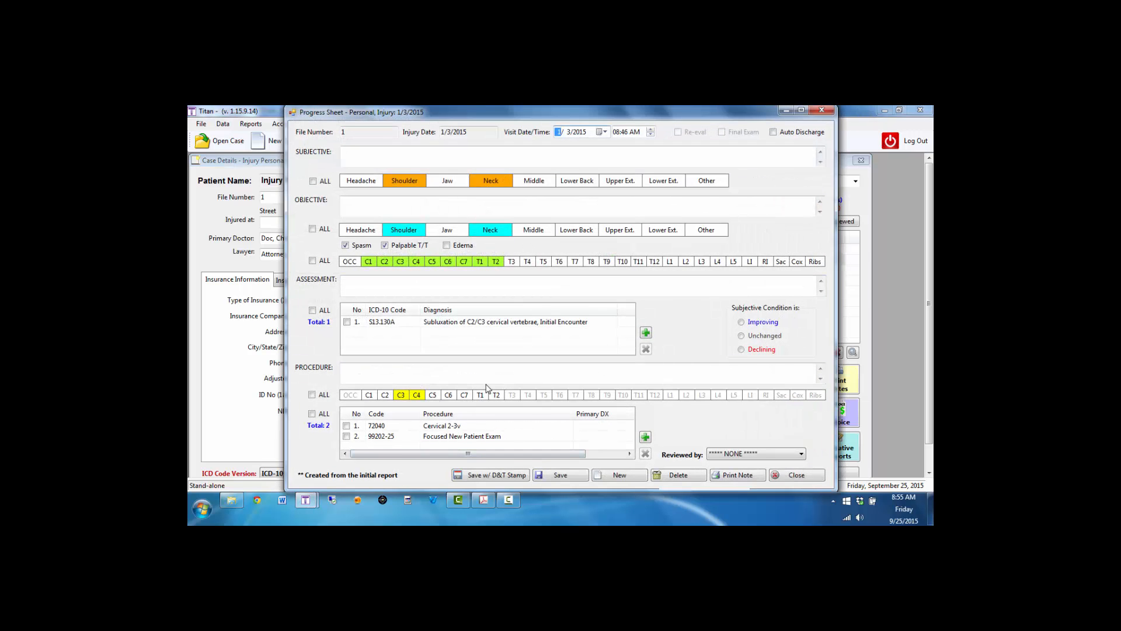
click(787, 477)
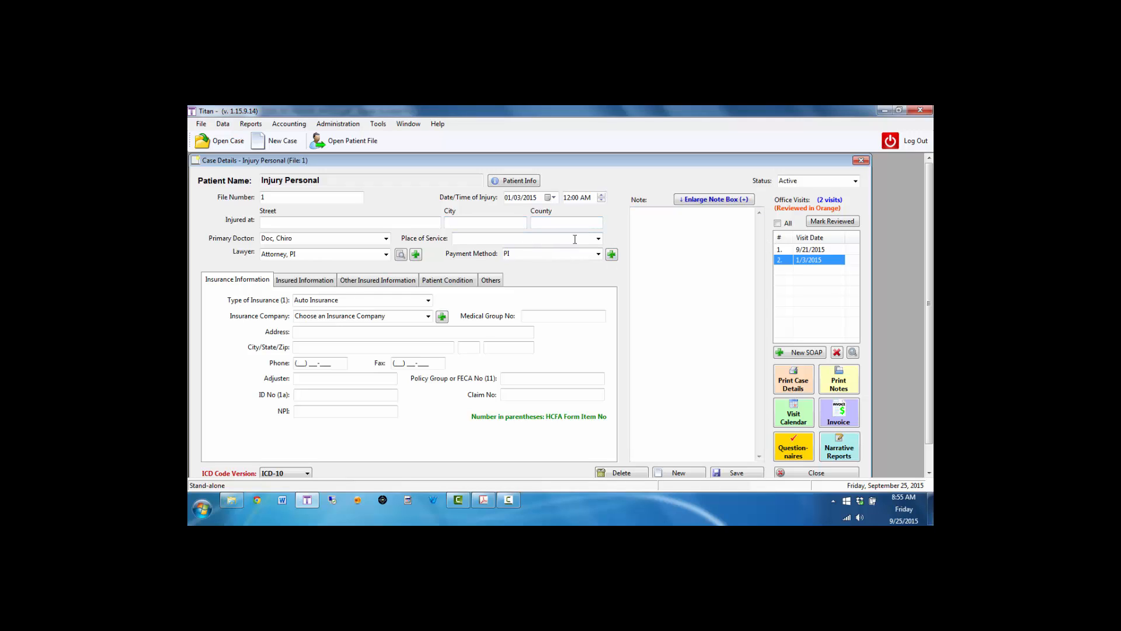
double_click(795, 260)
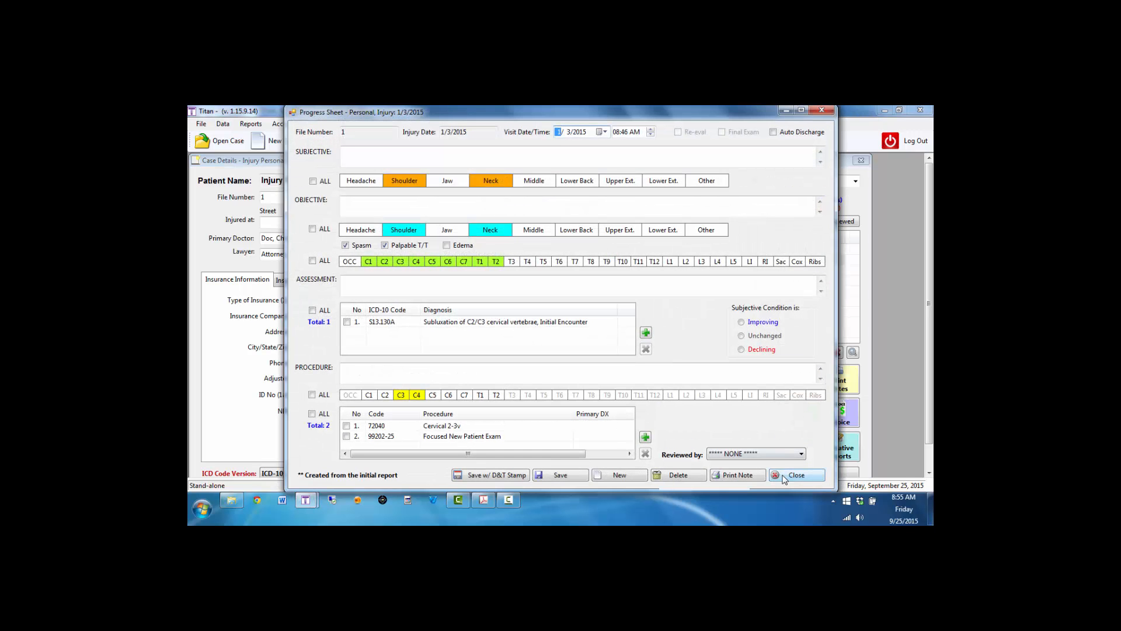
click(796, 475)
Step: Set the date of exam in the initial narrative report to 01/04/2015, save the report, and return to the case details
click(839, 447)
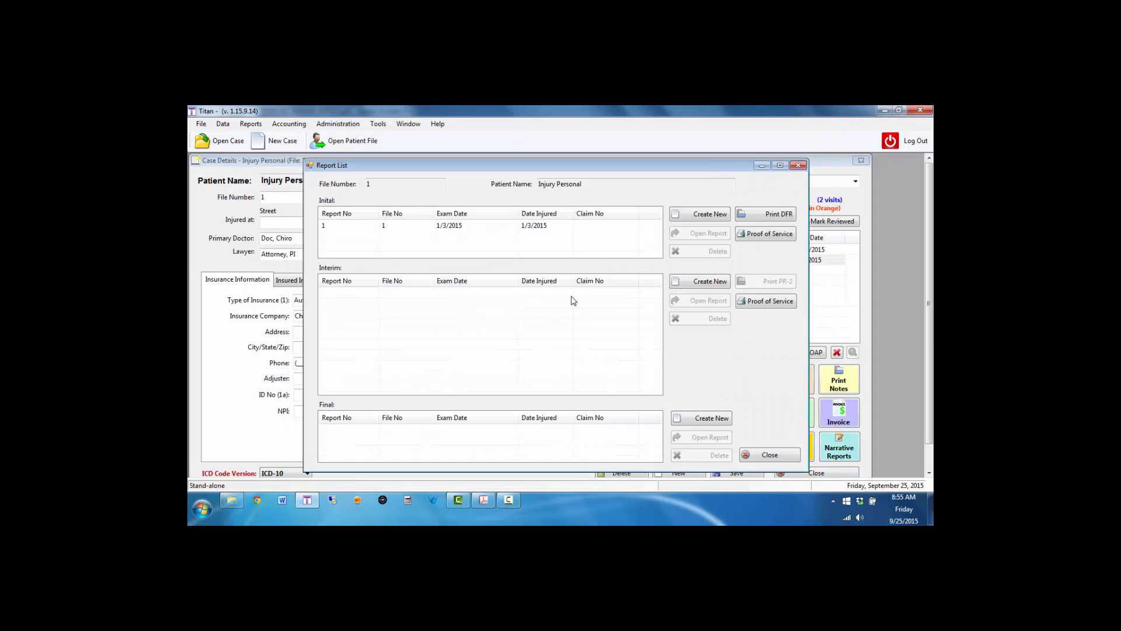
double_click(495, 229)
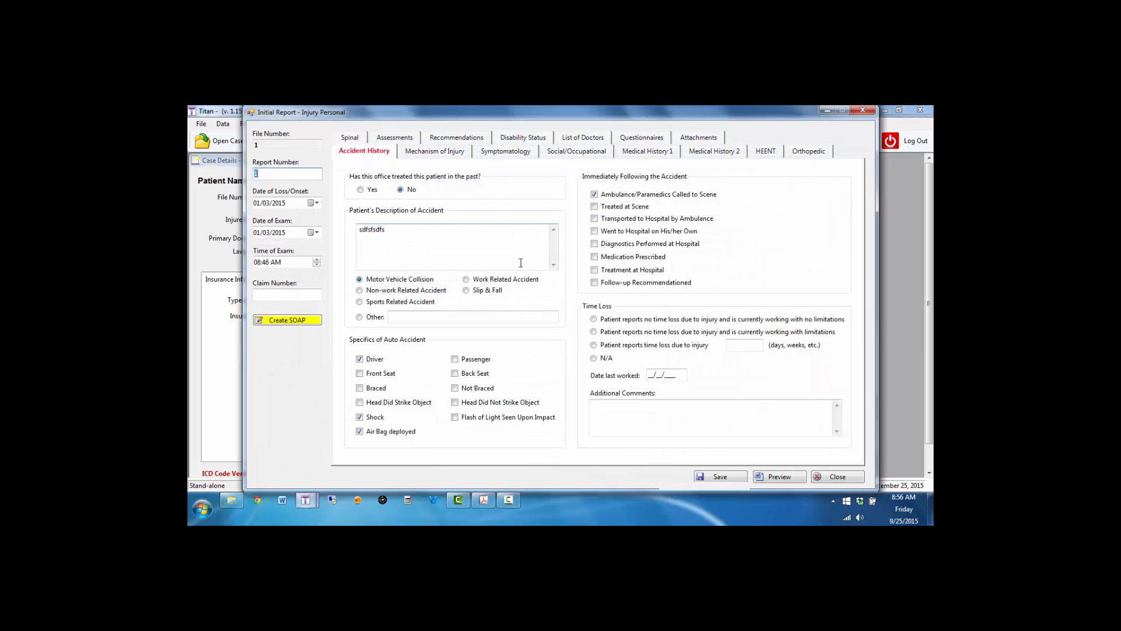
click(268, 233)
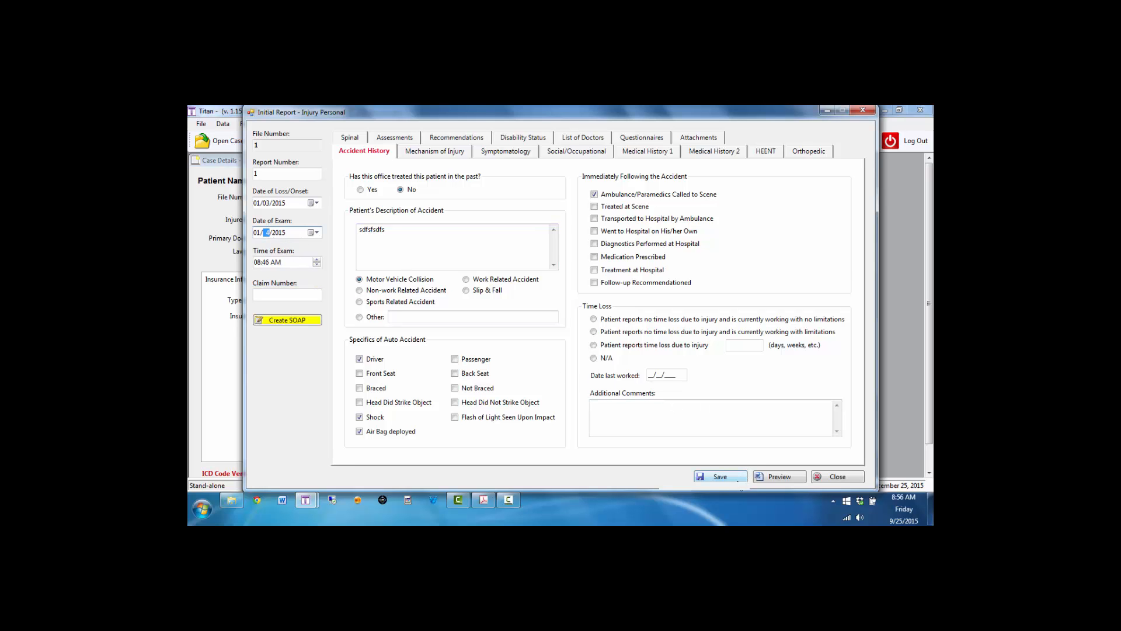
click(720, 477)
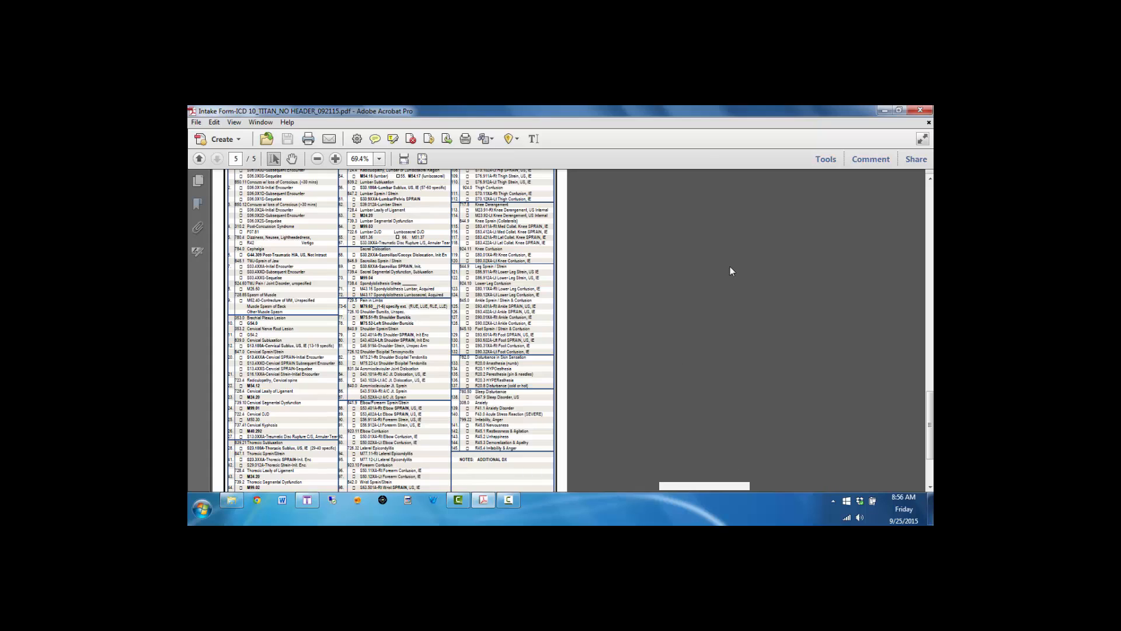
click(310, 503)
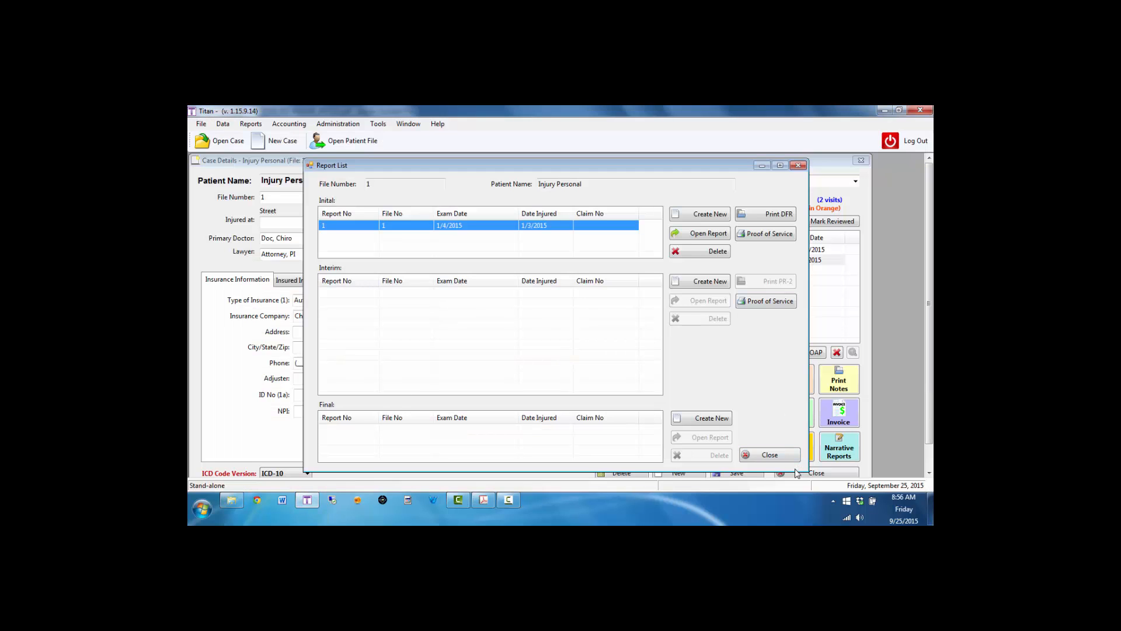
click(770, 455)
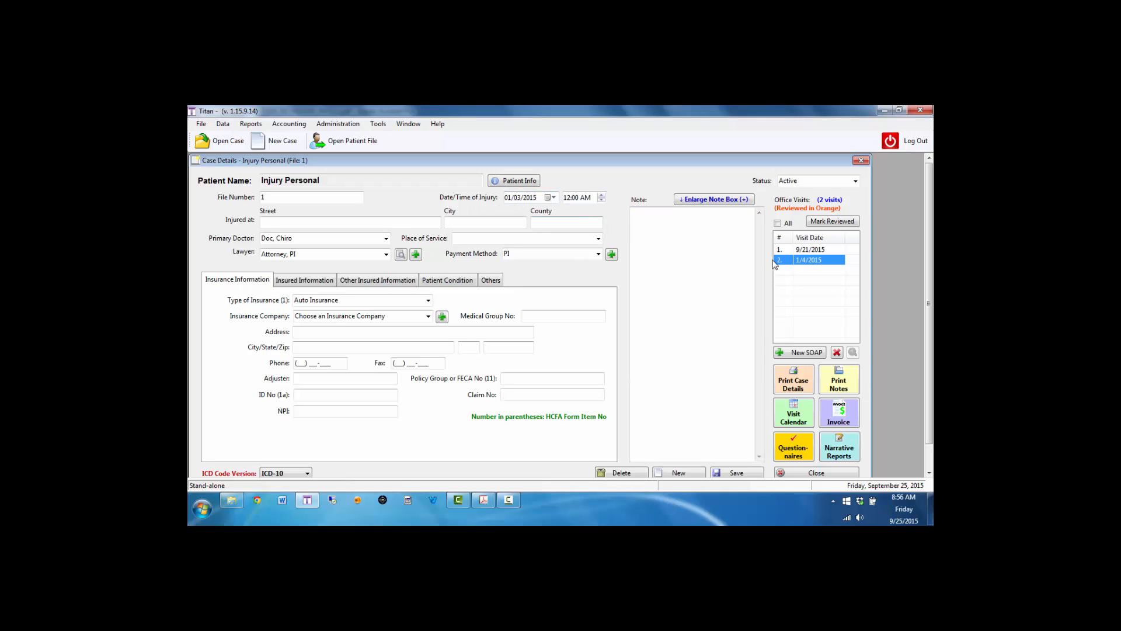
Step: Change the initial exam visit's date to 1/3/2015 in its progress sheet, save it, and close the sheet
double_click(805, 261)
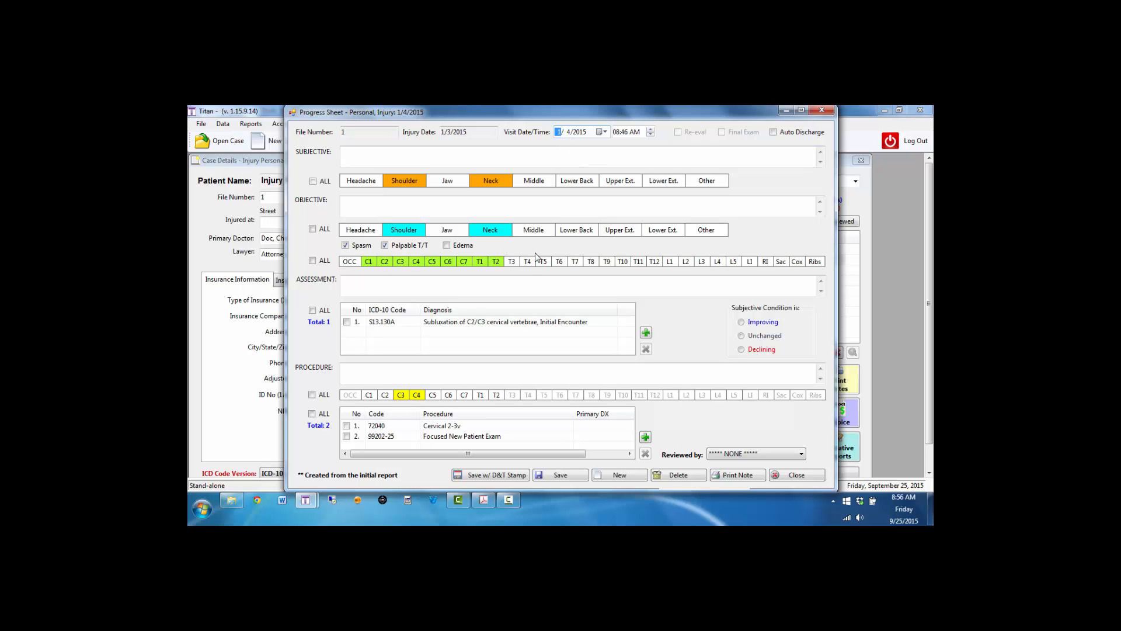
click(569, 133)
click(583, 474)
click(788, 476)
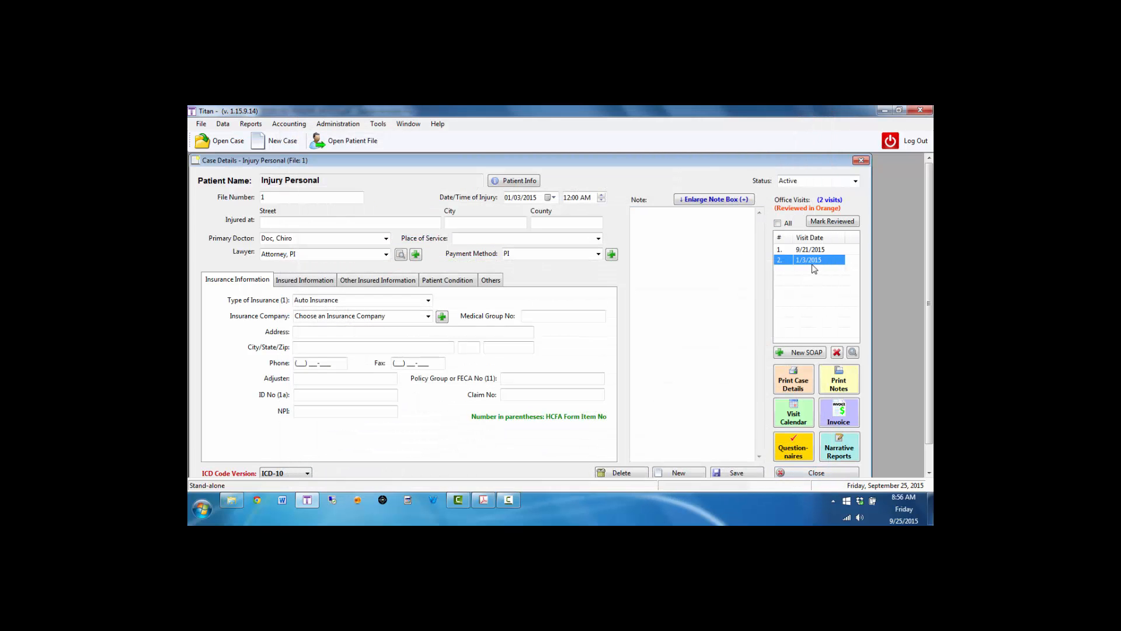
Step: Generate the DFR print preview for the initial report, look through the form, and return to the case details
click(840, 447)
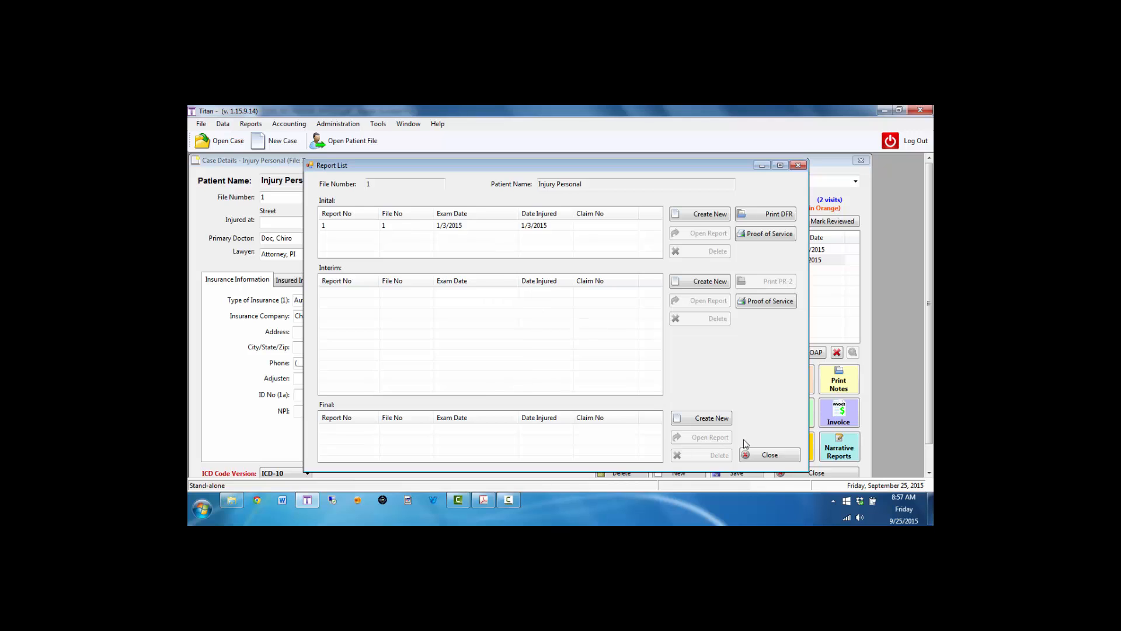
click(554, 226)
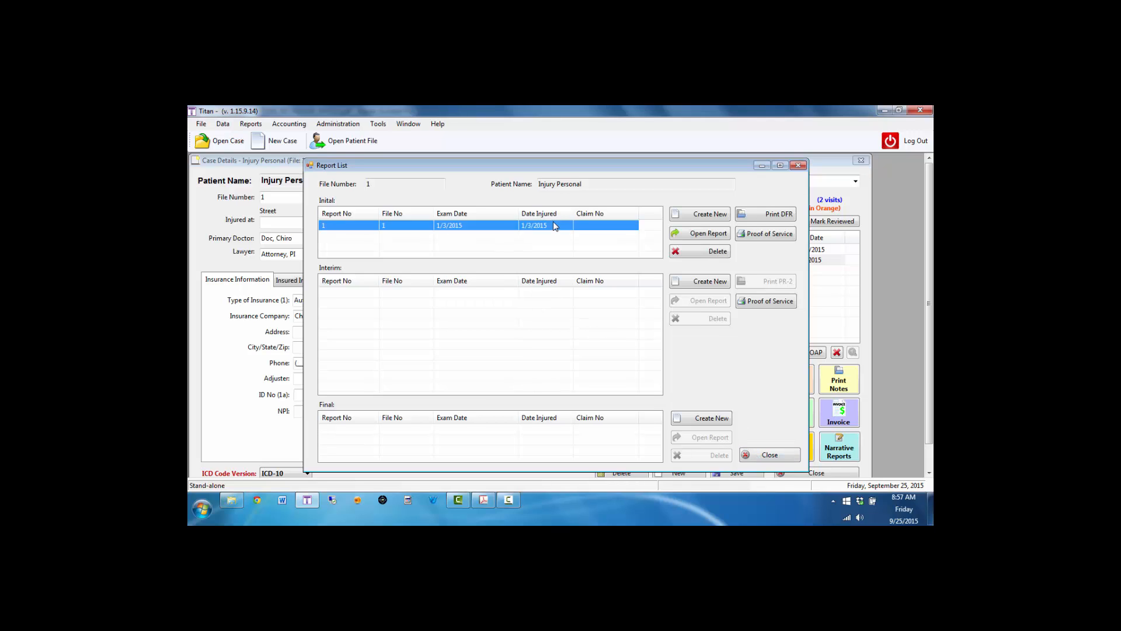
click(771, 217)
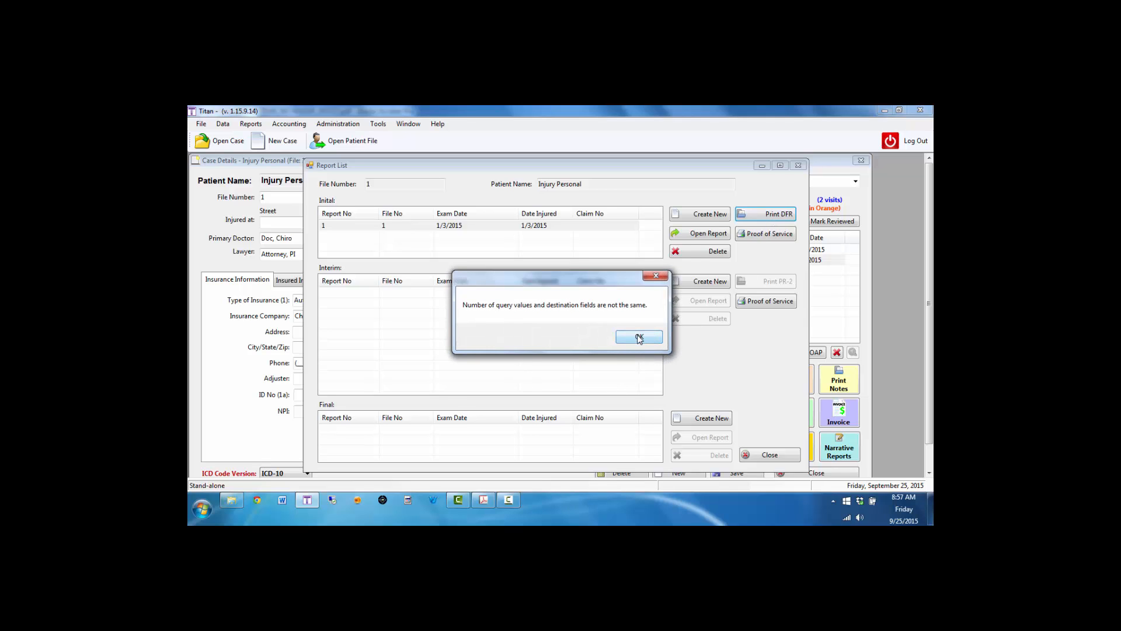
click(640, 337)
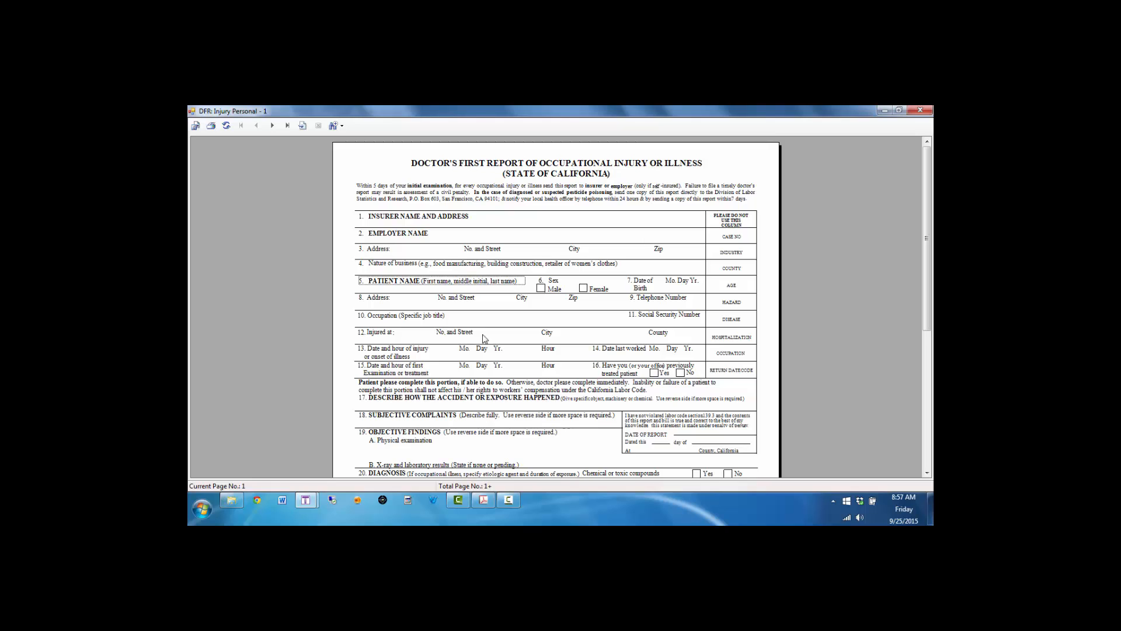
scroll(485, 337, down, 6)
scroll(549, 345, up, 6)
click(927, 112)
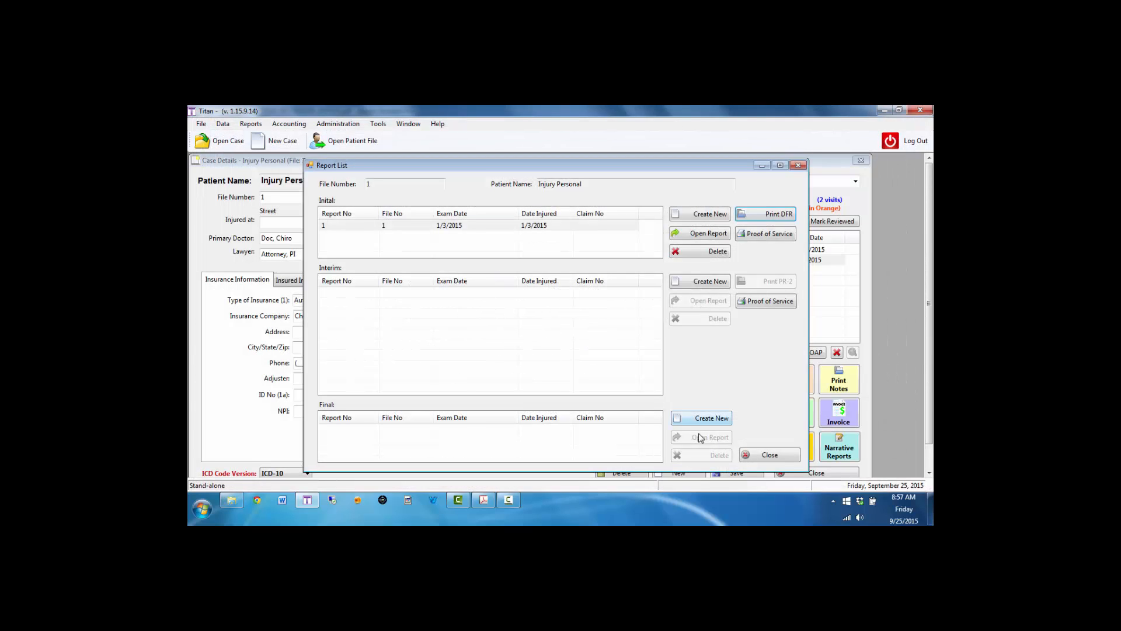
click(783, 457)
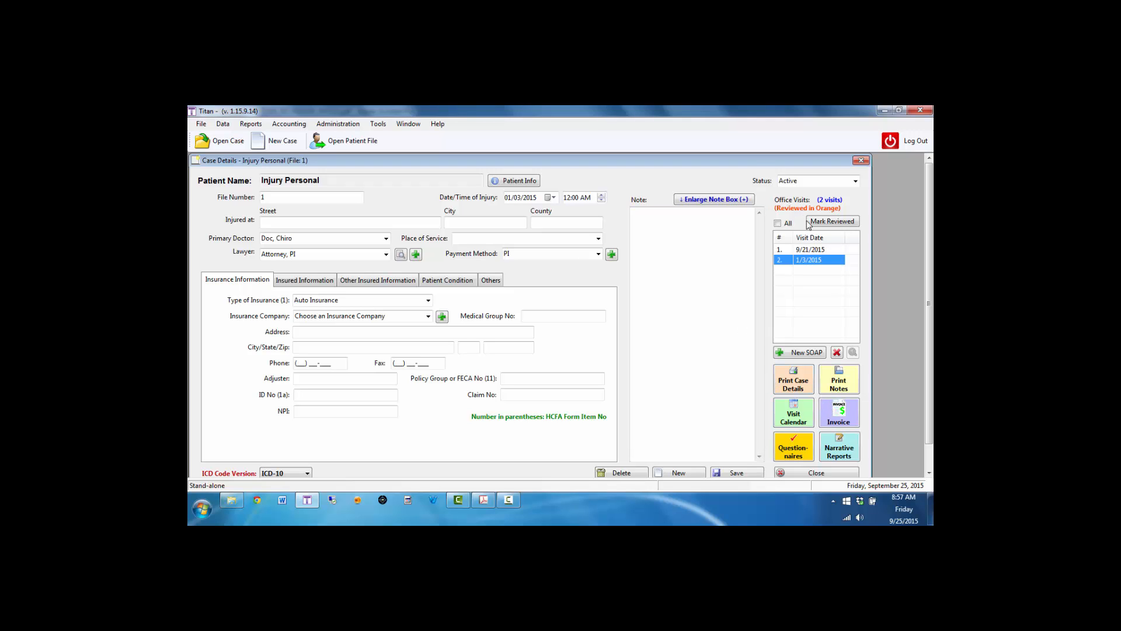
Step: Preview the printable case details, look through the patient and case information, and close the preview
drag(757, 164, 766, 160)
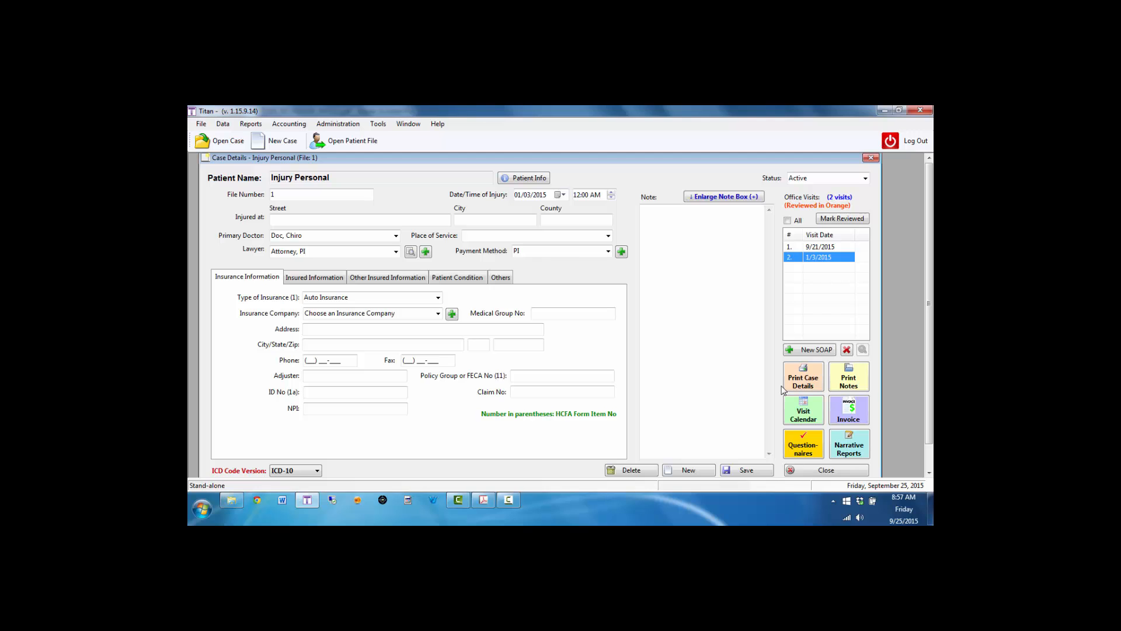
click(804, 381)
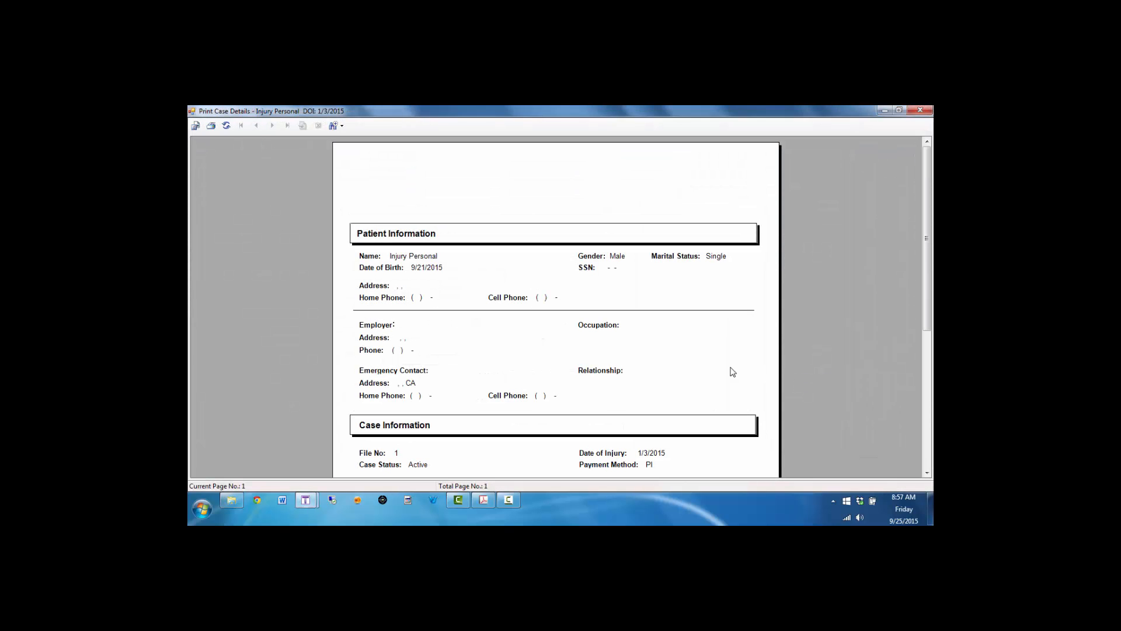
scroll(628, 403, down, 5)
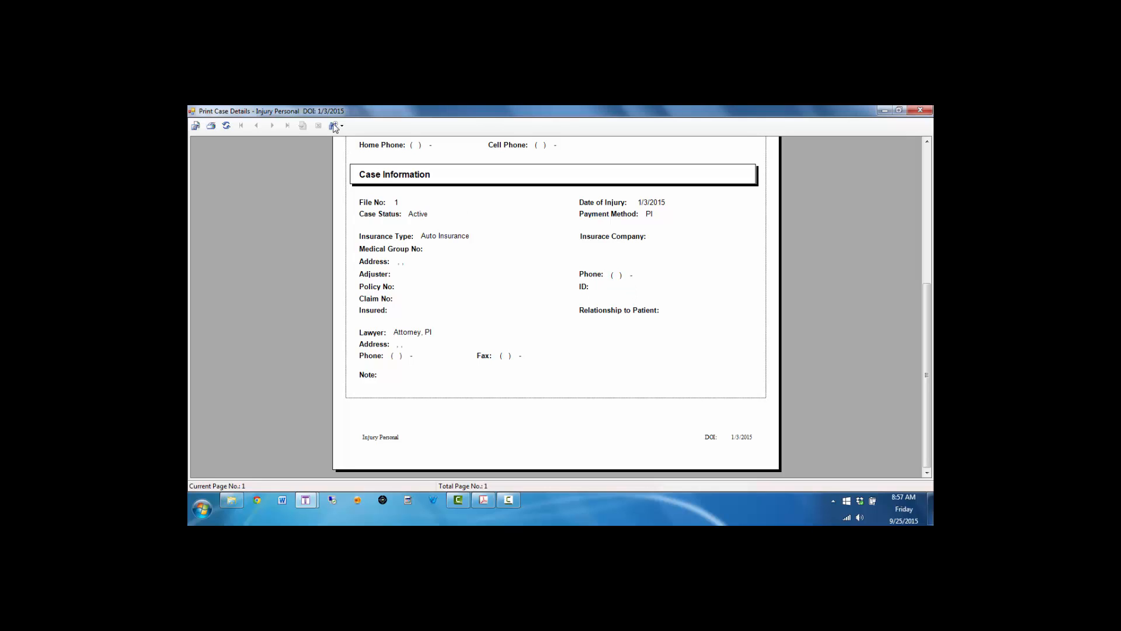
click(929, 110)
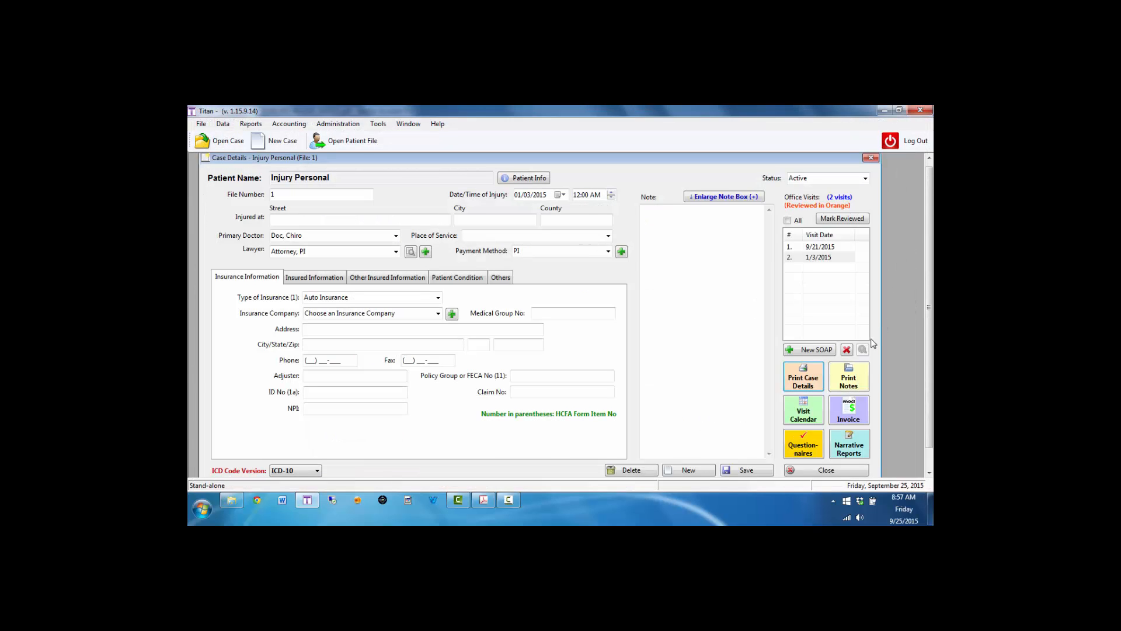
Step: Preview the printable visit notes, look through the page, close the preview, and select the 9/21/2015 visit
click(853, 383)
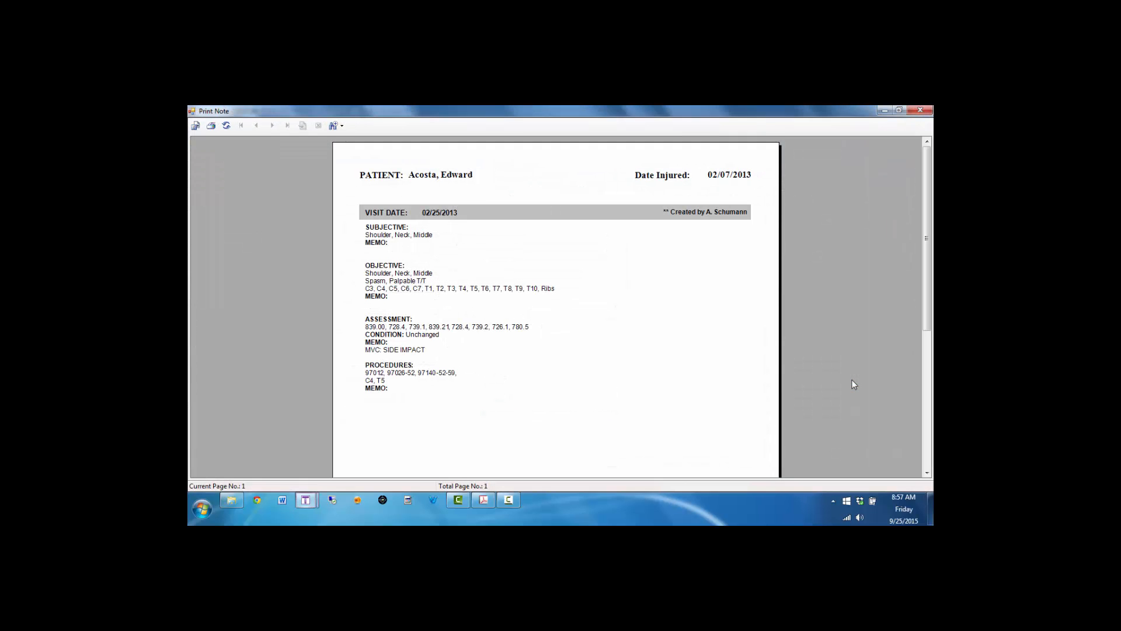
scroll(614, 363, down, 3)
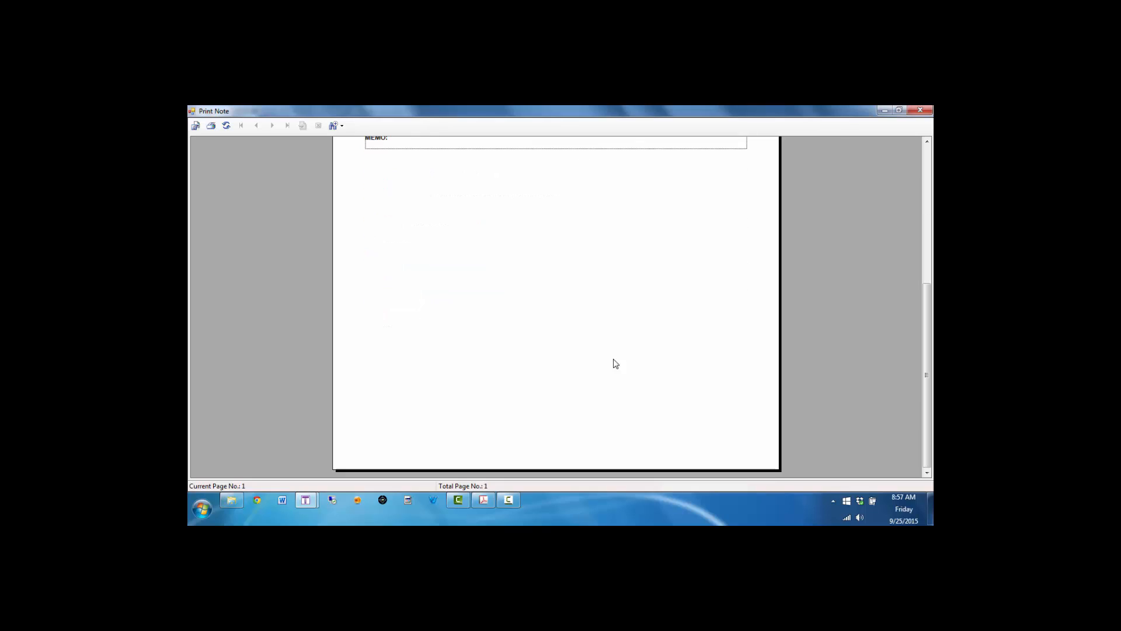
scroll(613, 362, up, 5)
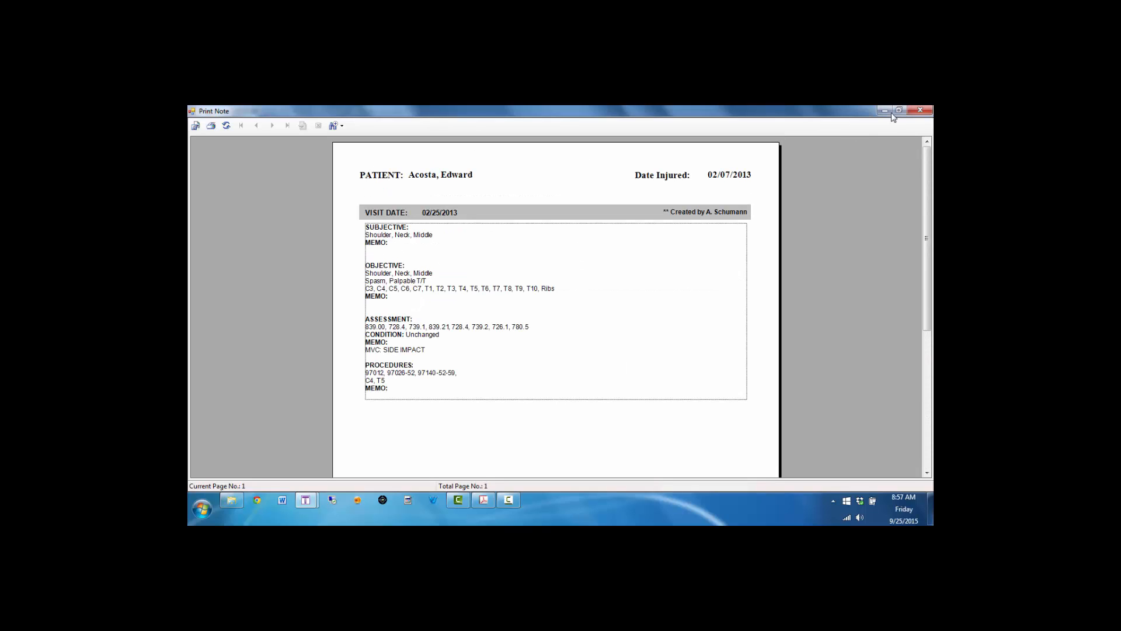
click(920, 111)
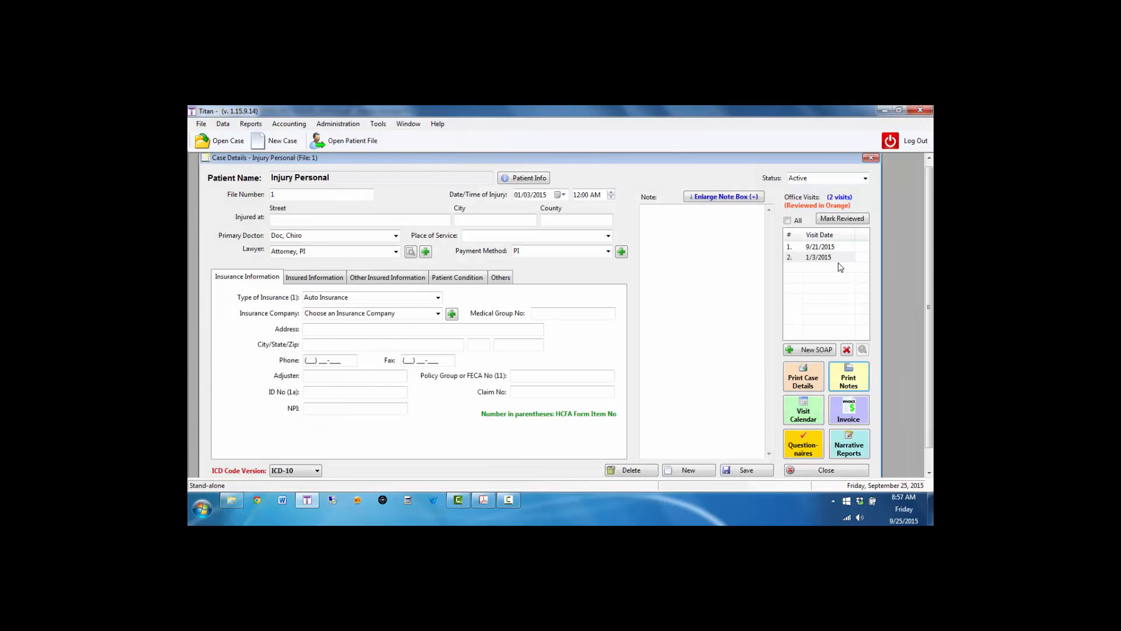
click(834, 247)
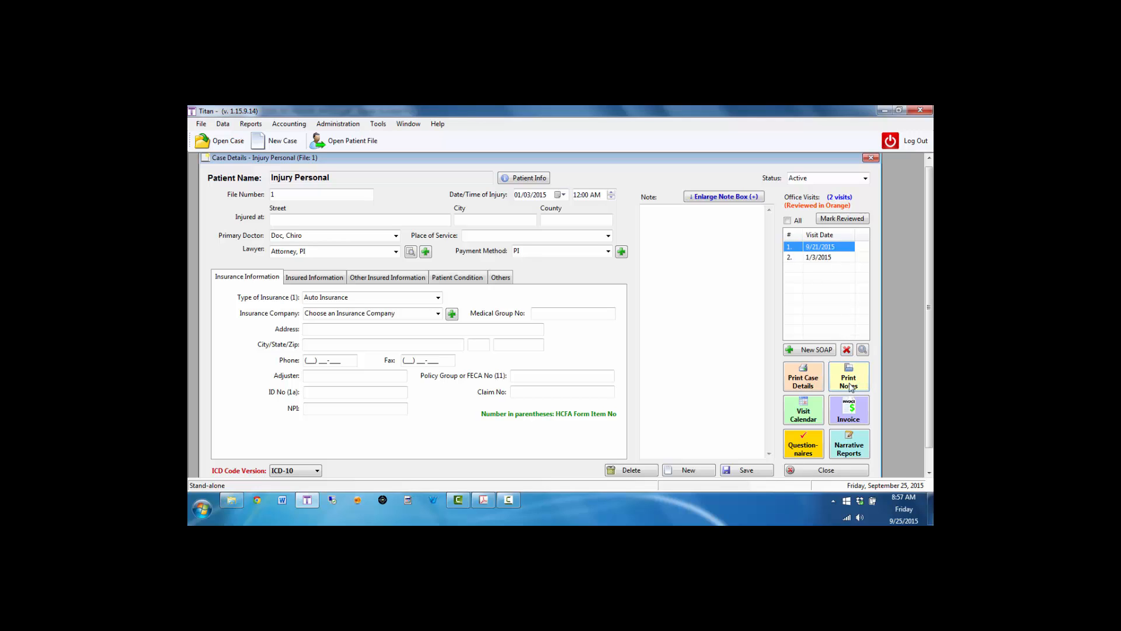
Step: Open the case's visit calendar, browse back to May through August 2015, and close it
click(801, 420)
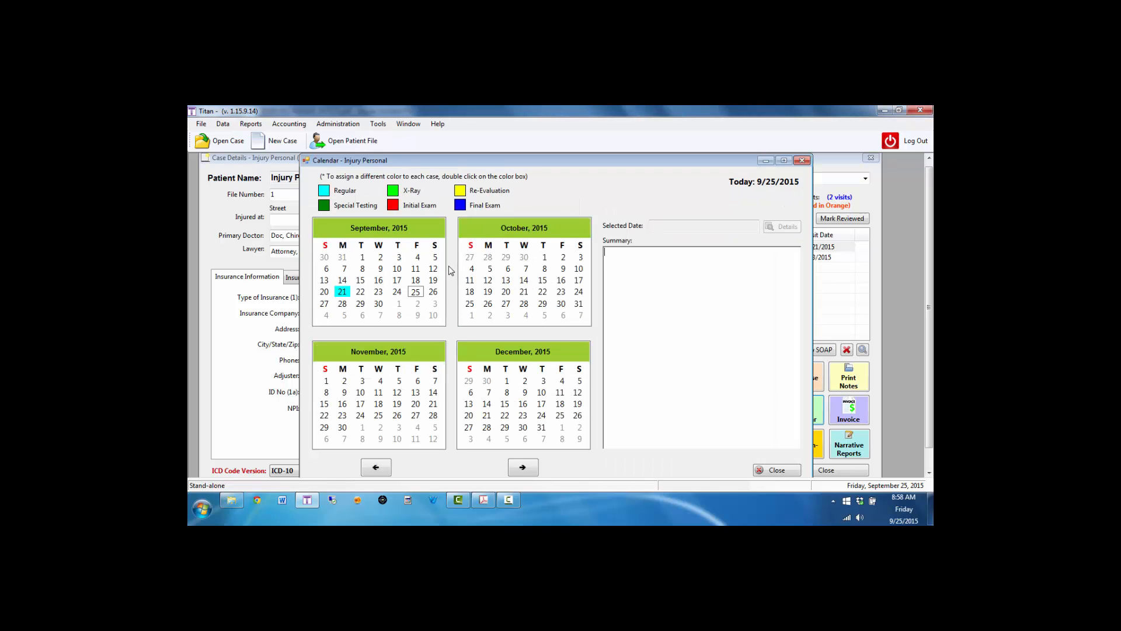
click(377, 468)
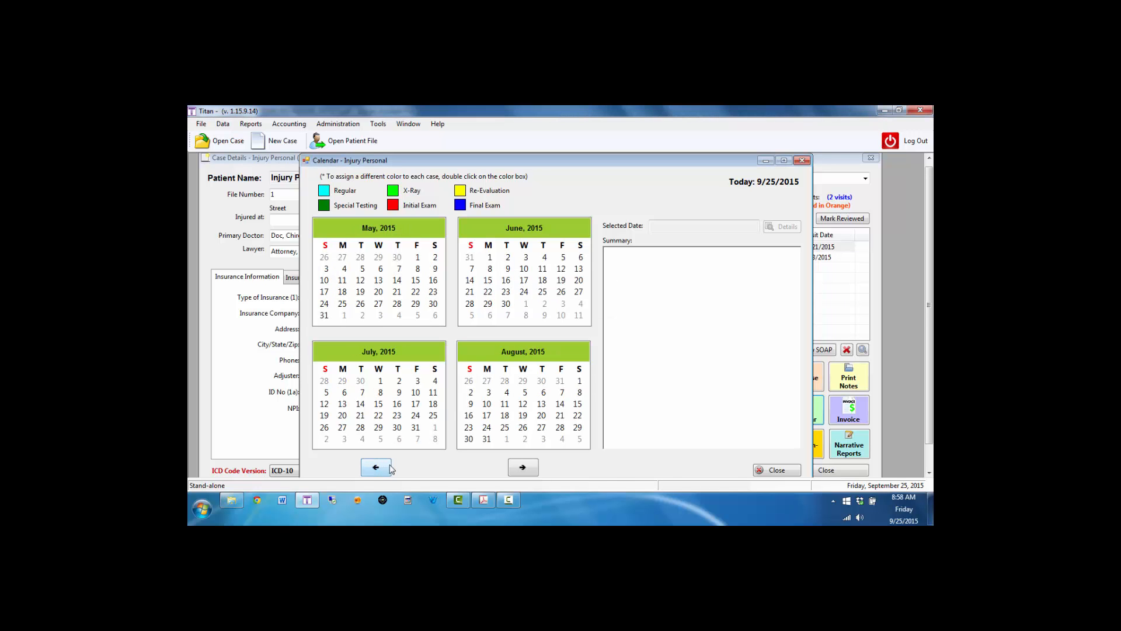
click(769, 470)
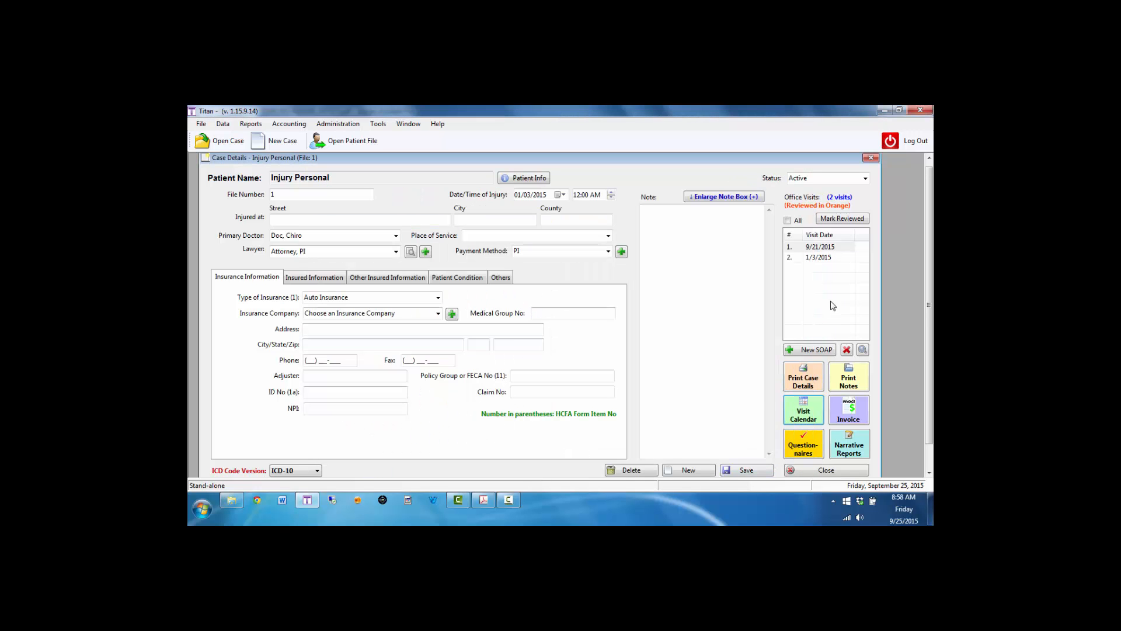
Step: Check the progress sheet of the 1/3/2015 visit and close it without changes
click(829, 259)
double_click(829, 260)
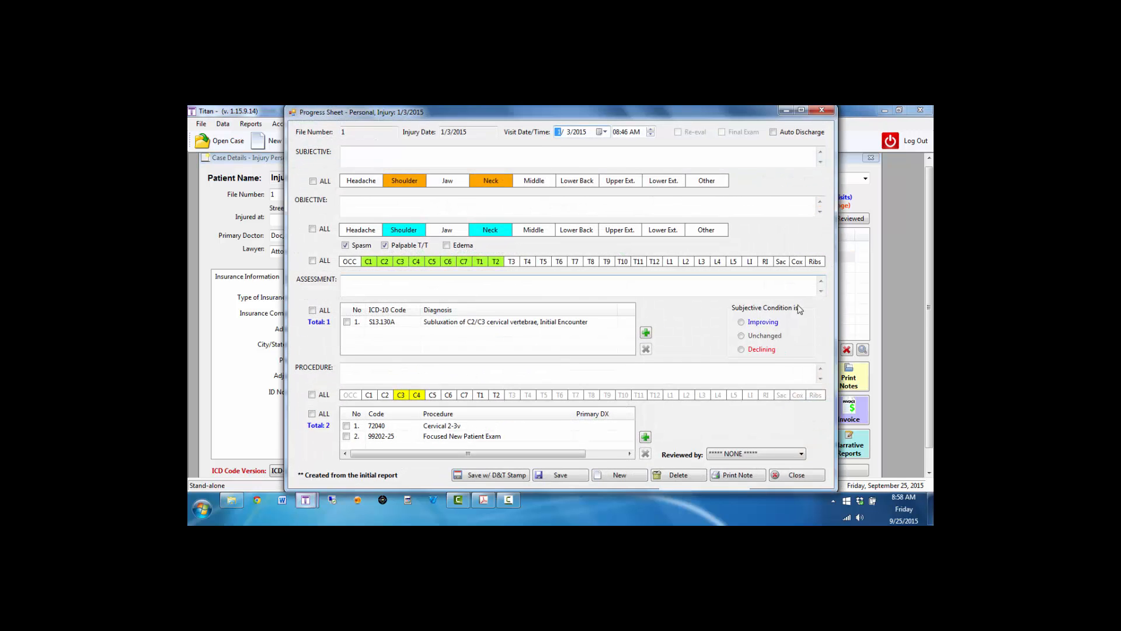
click(795, 473)
Step: Create a new SOAP note with the visit date 1/5/2015, save it, and close the progress sheet
click(805, 350)
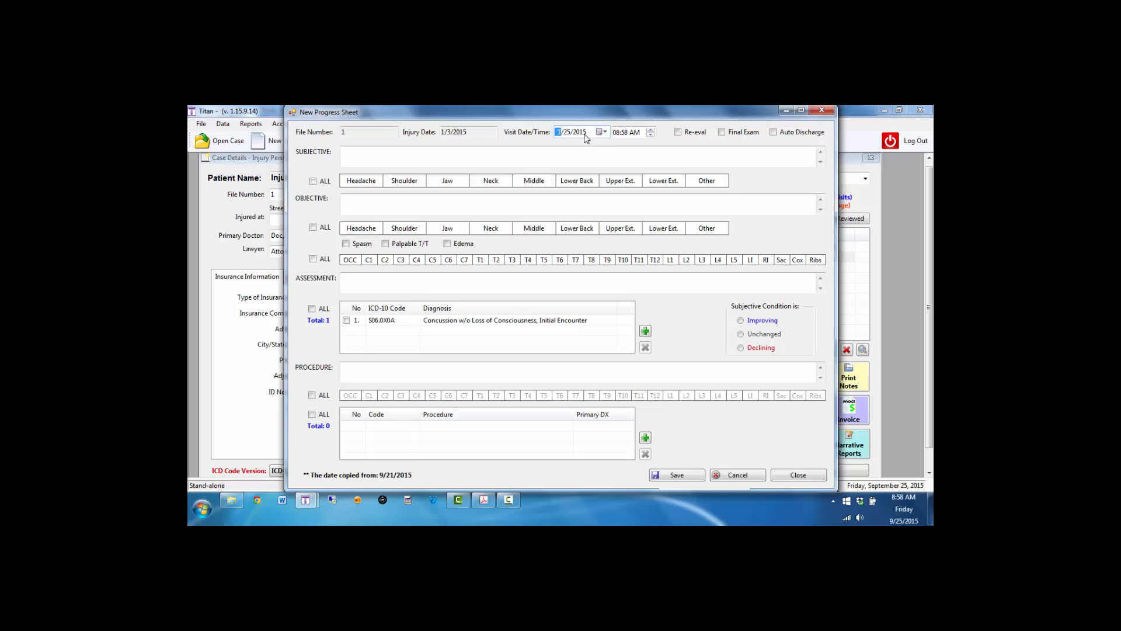
text(1)
click(565, 132)
click(676, 475)
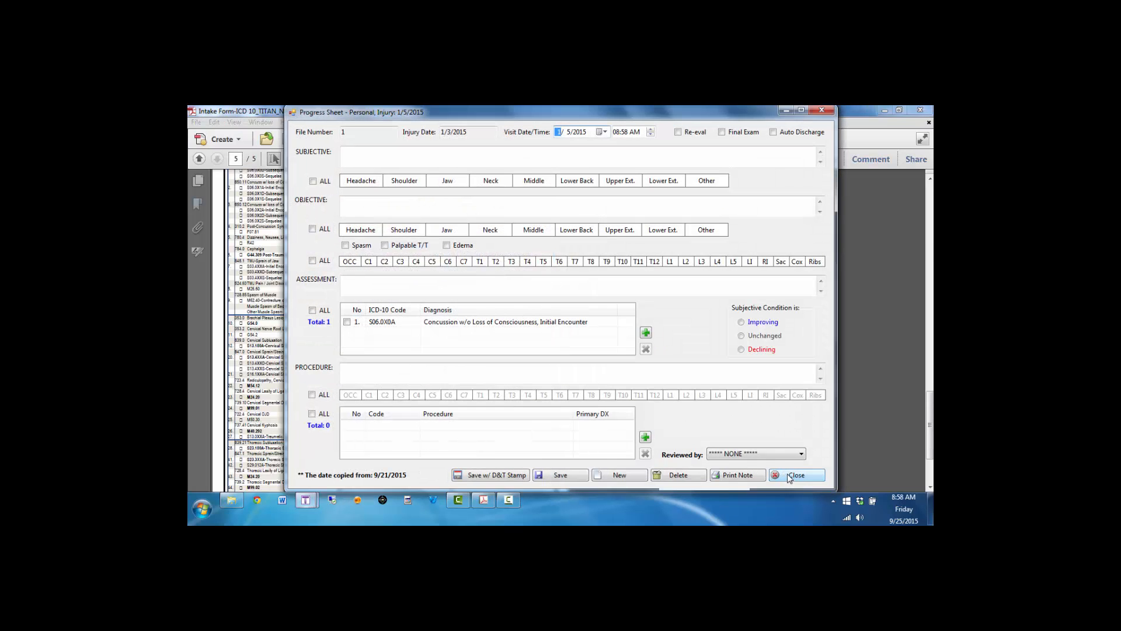
click(790, 476)
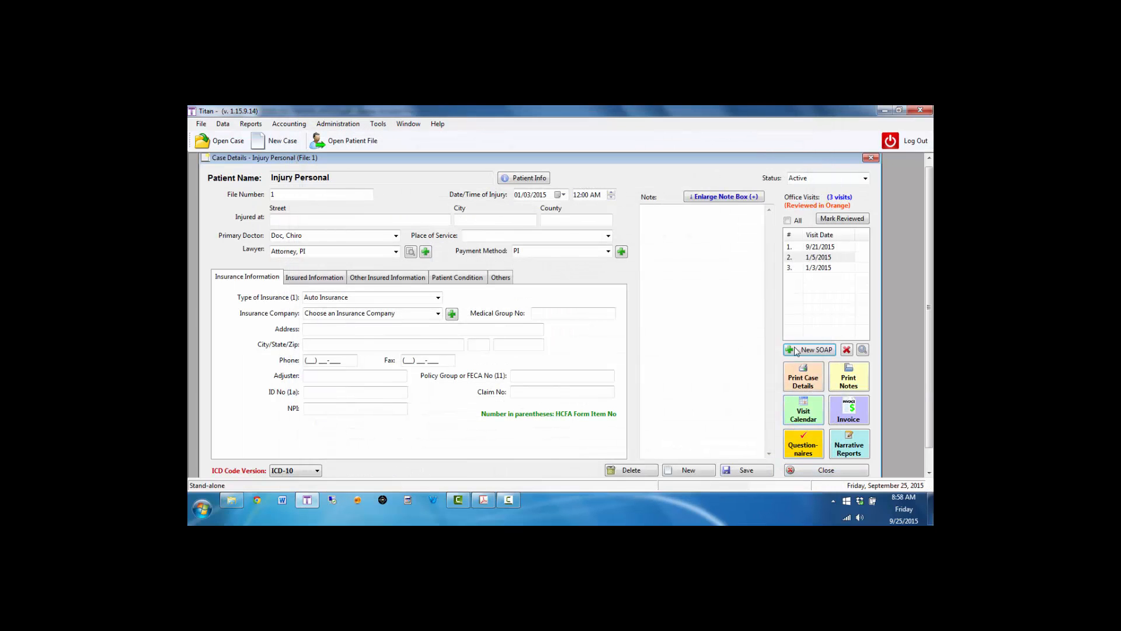
Step: Open the visit calendar and browse back to January through April 2015 to view the visits
click(806, 418)
click(378, 467)
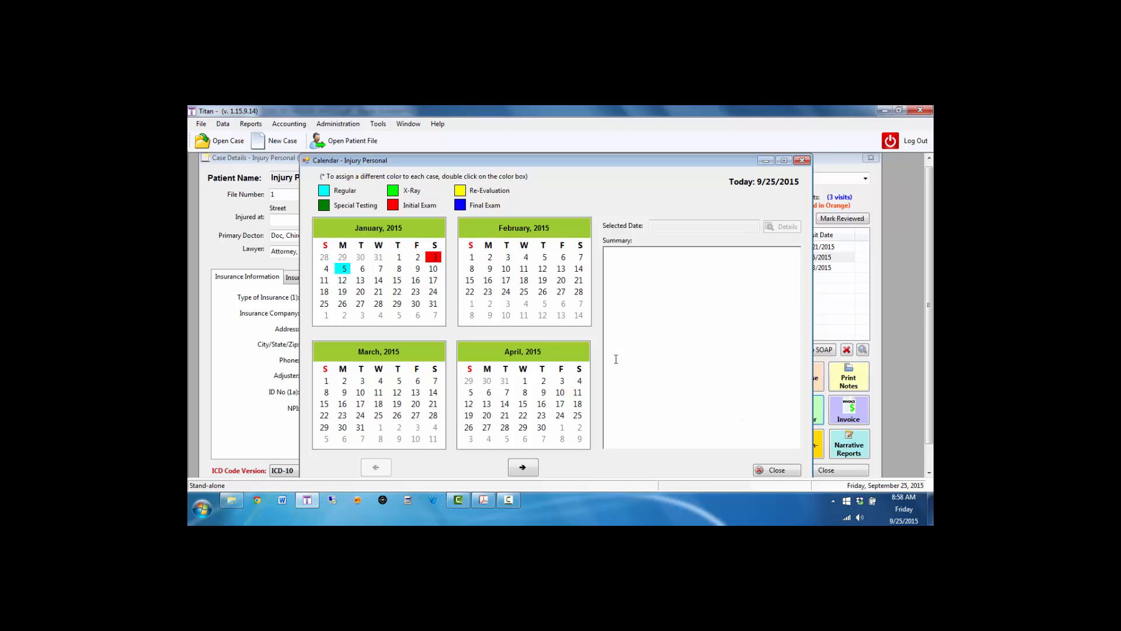
Step: Review the diagnosis and procedure summaries of the 1/3/2015 and 1/5/2015 visits in the calendar, and close it
click(433, 259)
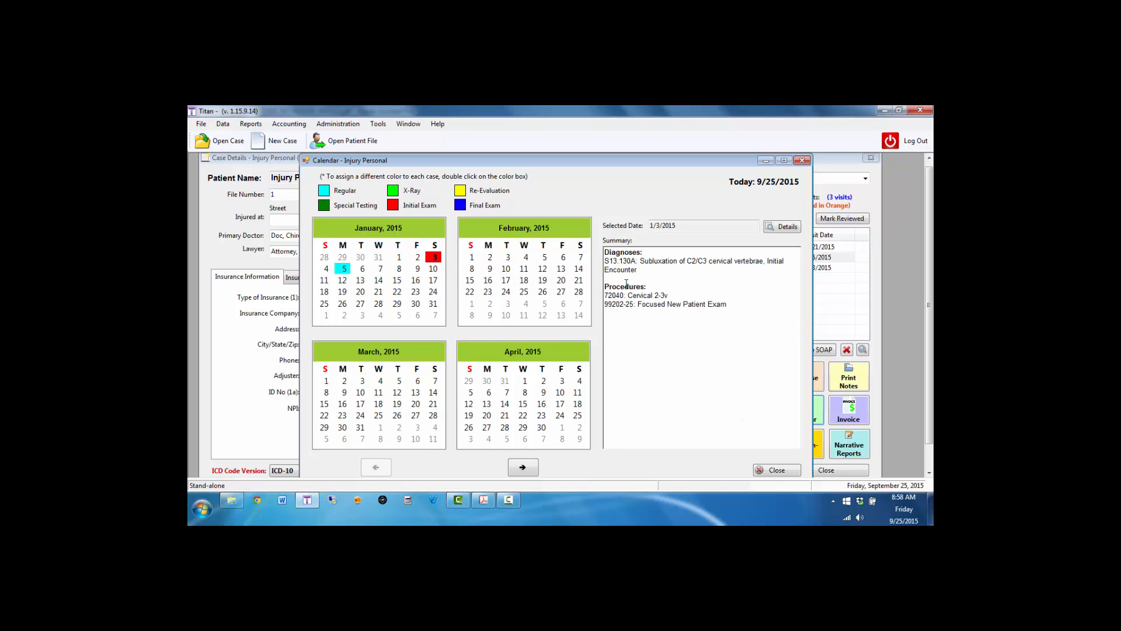
click(347, 271)
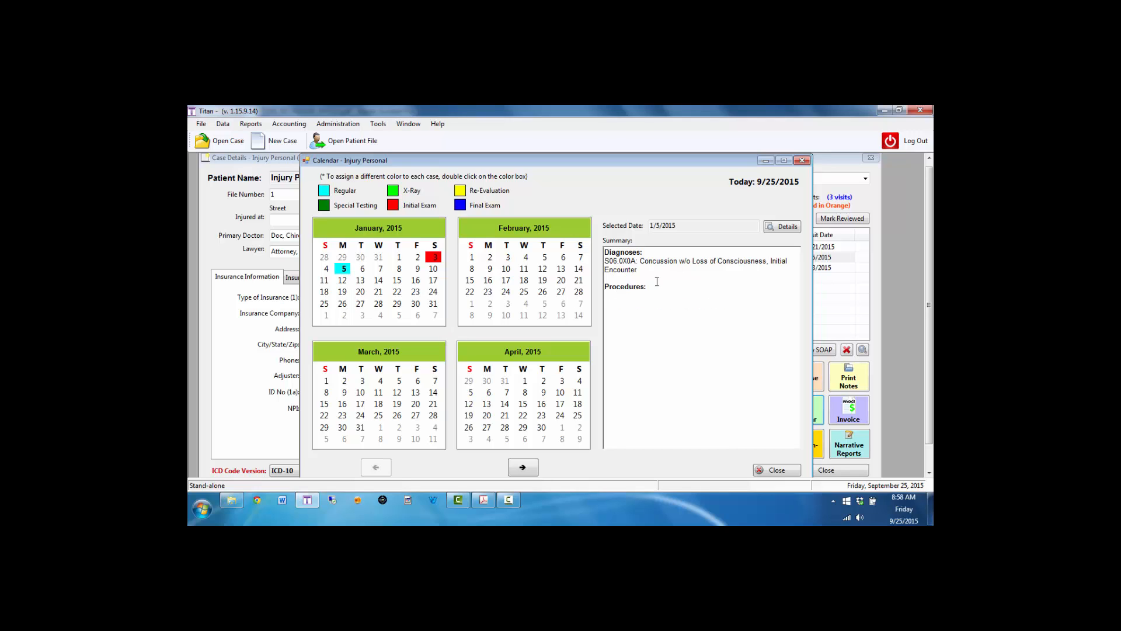
click(776, 471)
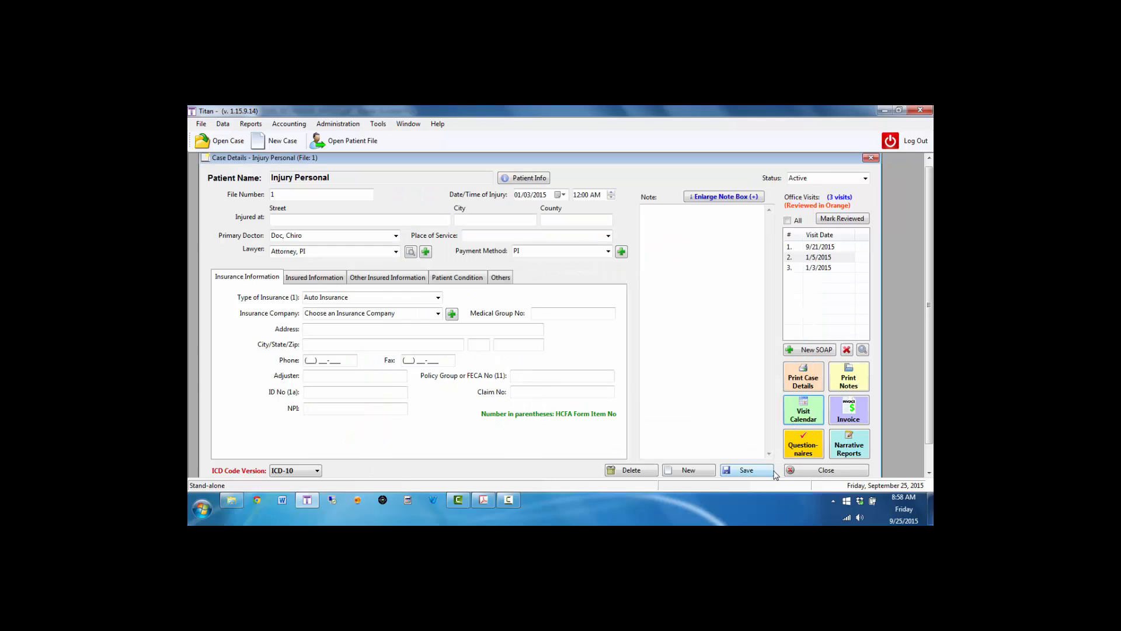
Step: Look at the case's questionnaires, and close them together with the personal injury case and the case list
click(806, 449)
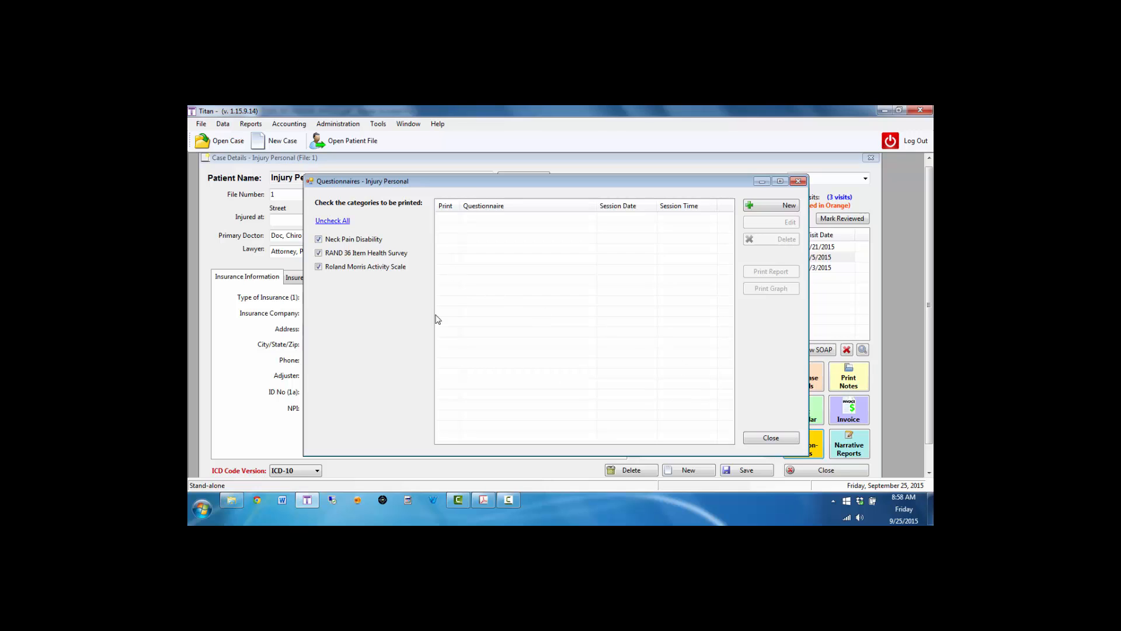
click(766, 438)
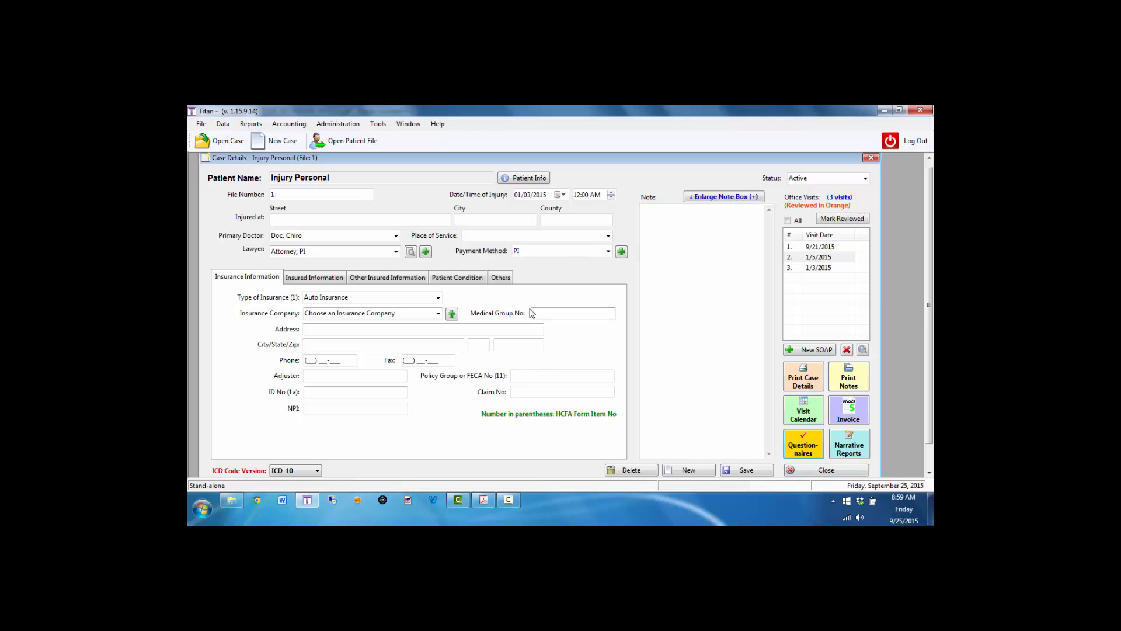
click(826, 473)
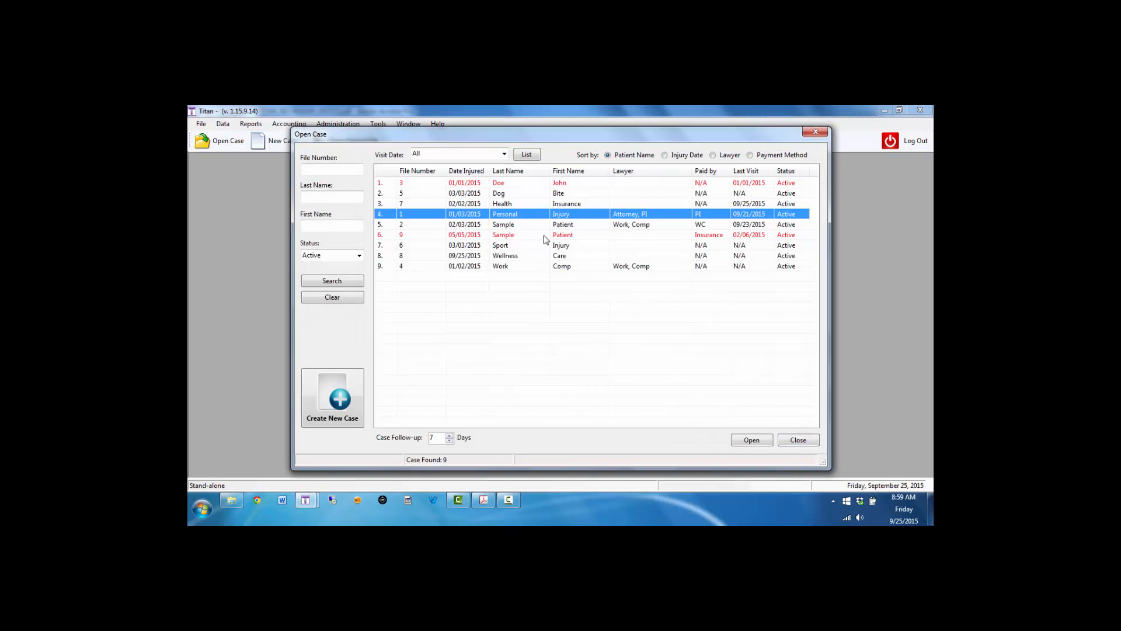
click(798, 441)
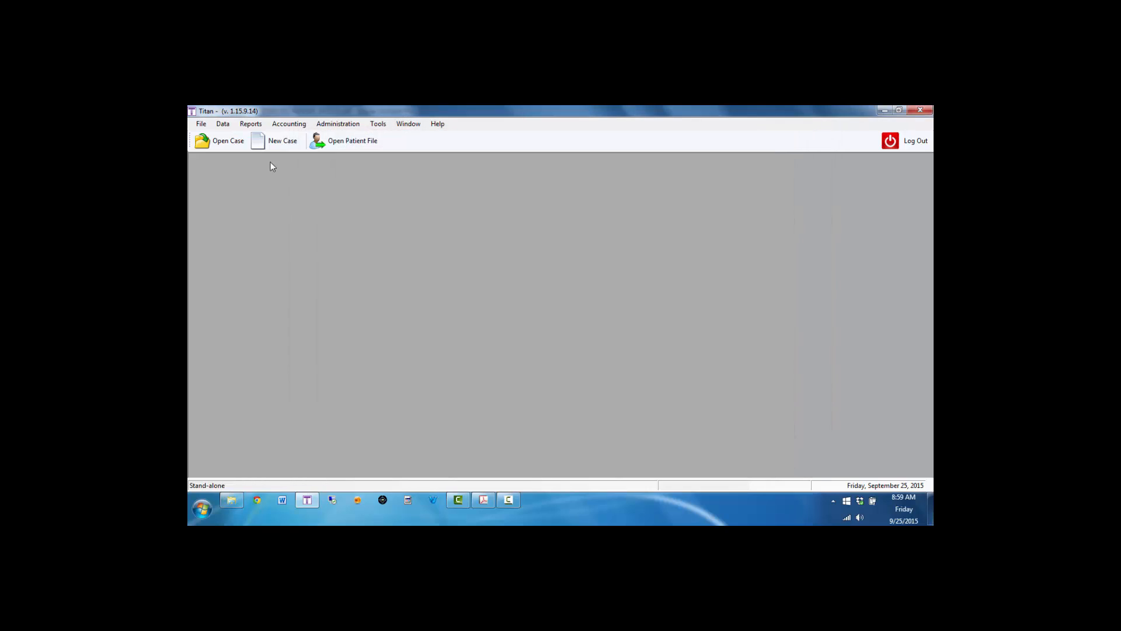
click(195, 127)
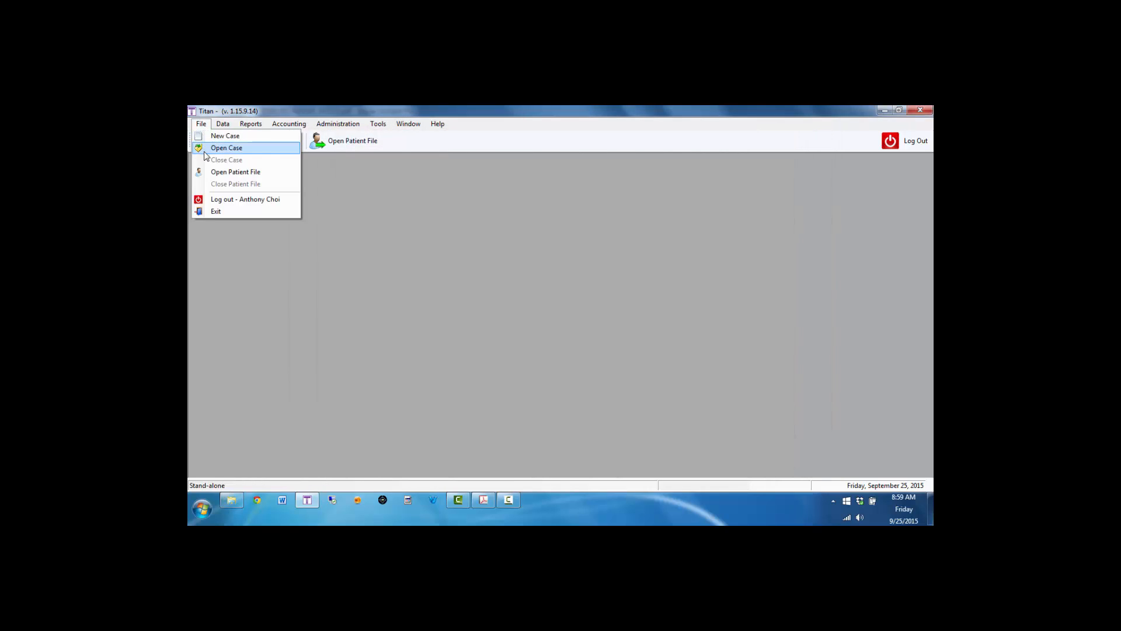
mouse_move(222, 128)
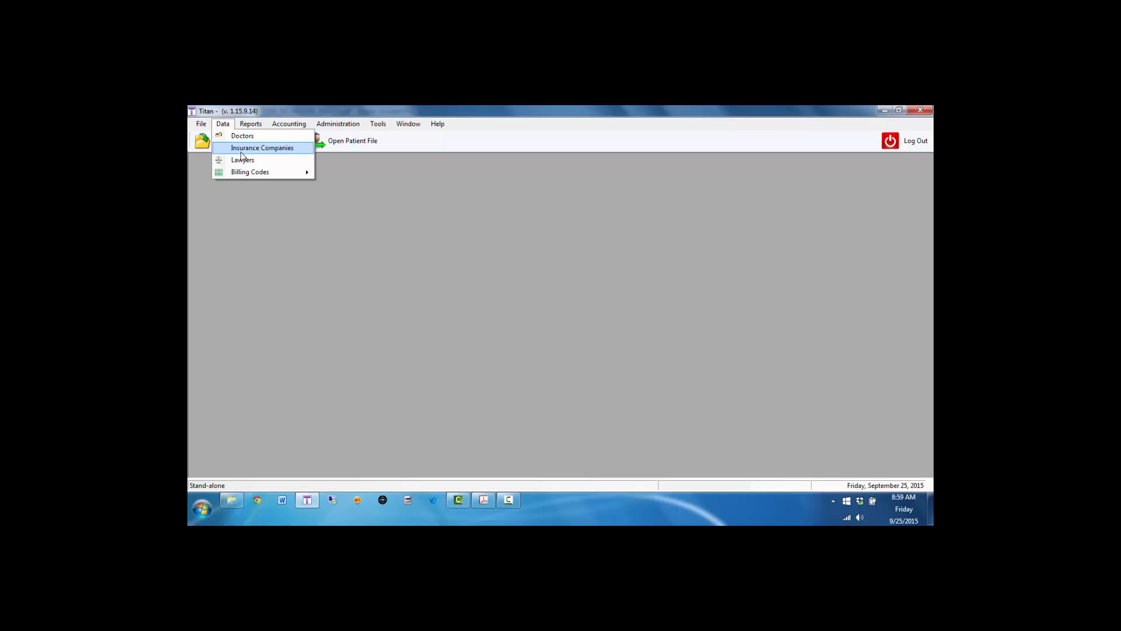
mouse_move(258, 174)
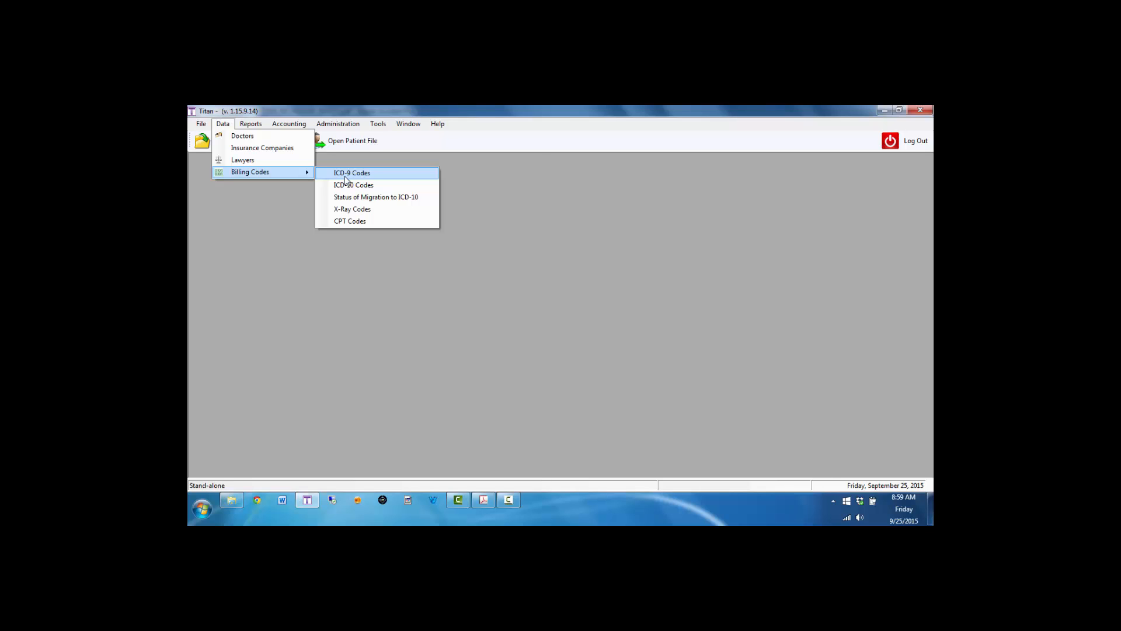
click(236, 205)
Step: Open the health insurance case injured on 02/02/2015 and switch its ICD code version to ICD-10
click(224, 146)
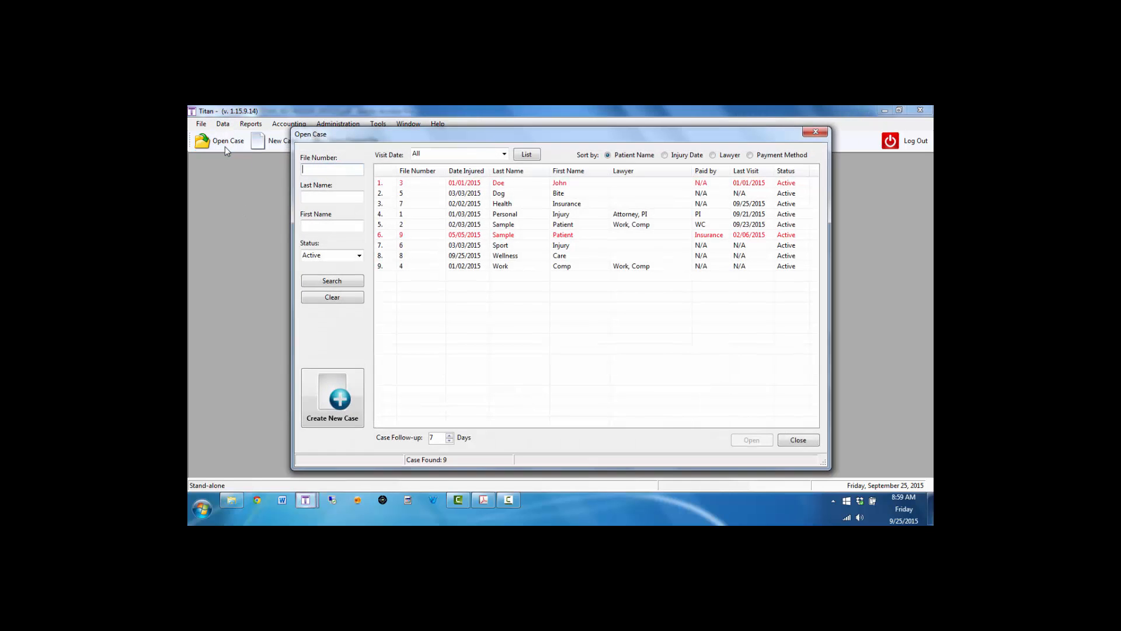
double_click(490, 204)
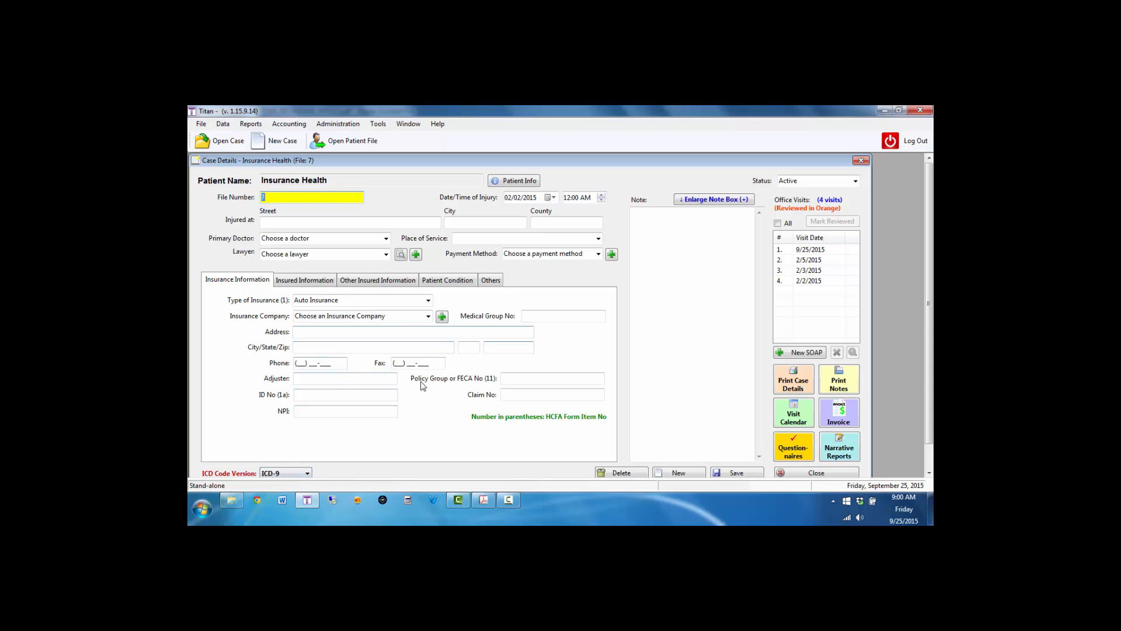
click(288, 474)
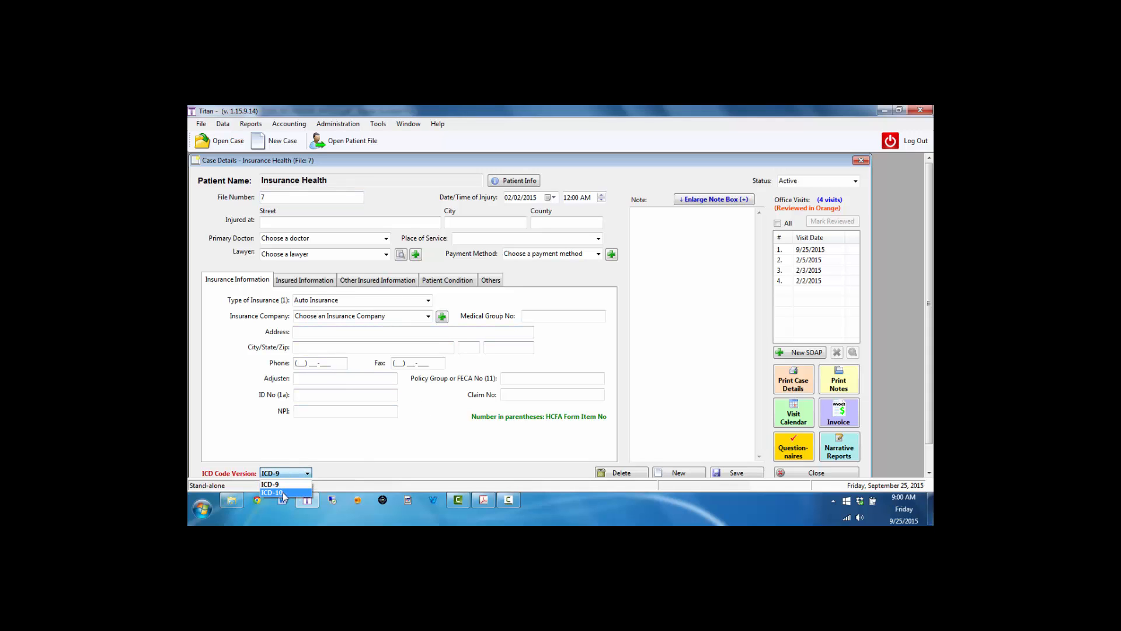
click(282, 493)
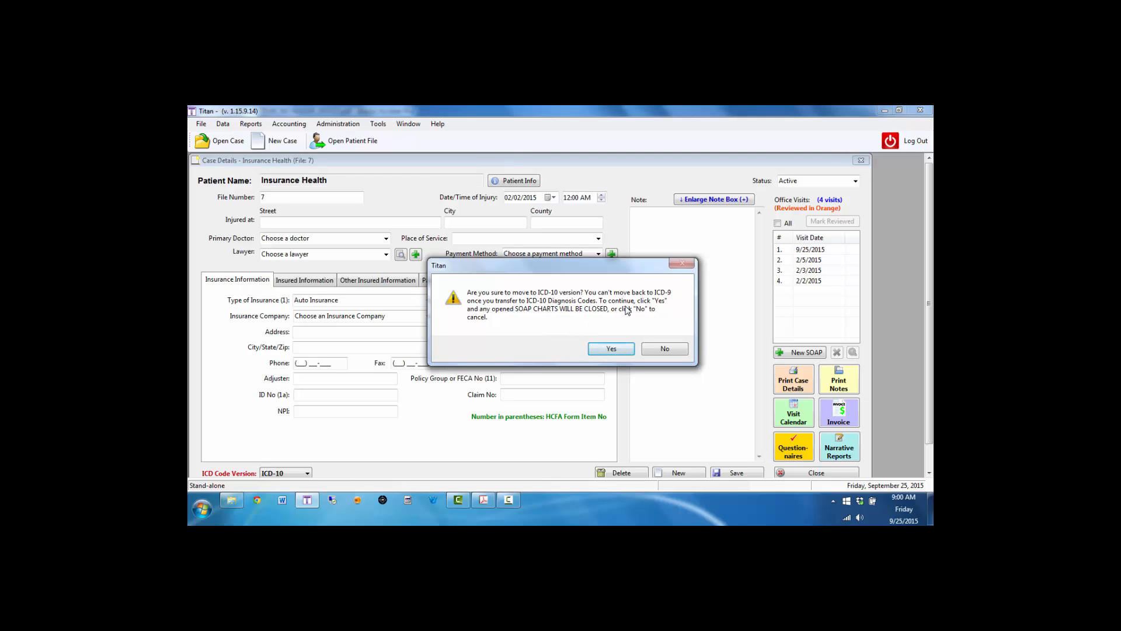
click(601, 351)
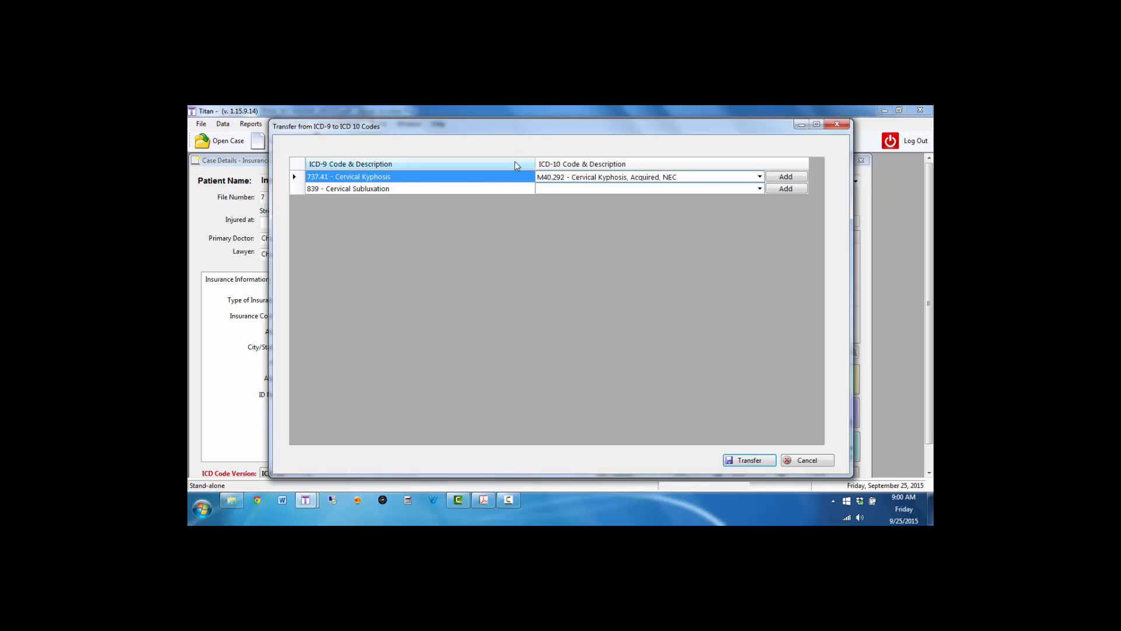
Step: Map 839 - Cervical Subluxation to S13.140A - Subluxation of C3/C4 cervical vertebrae, and open and cancel the new ICD-10 code form
click(442, 189)
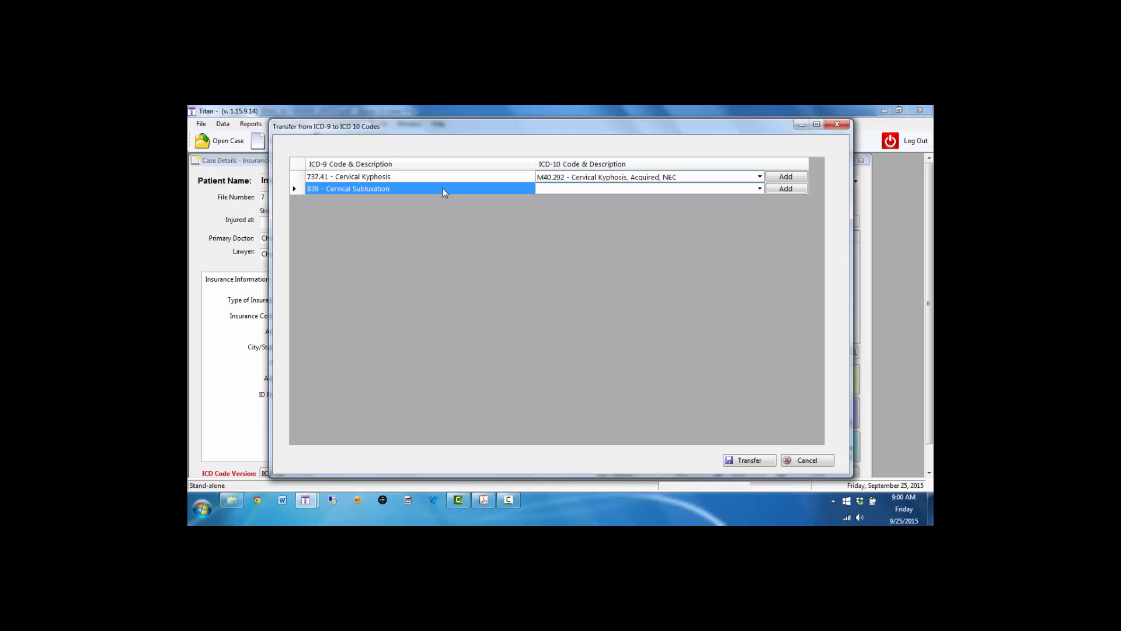
click(760, 189)
click(759, 189)
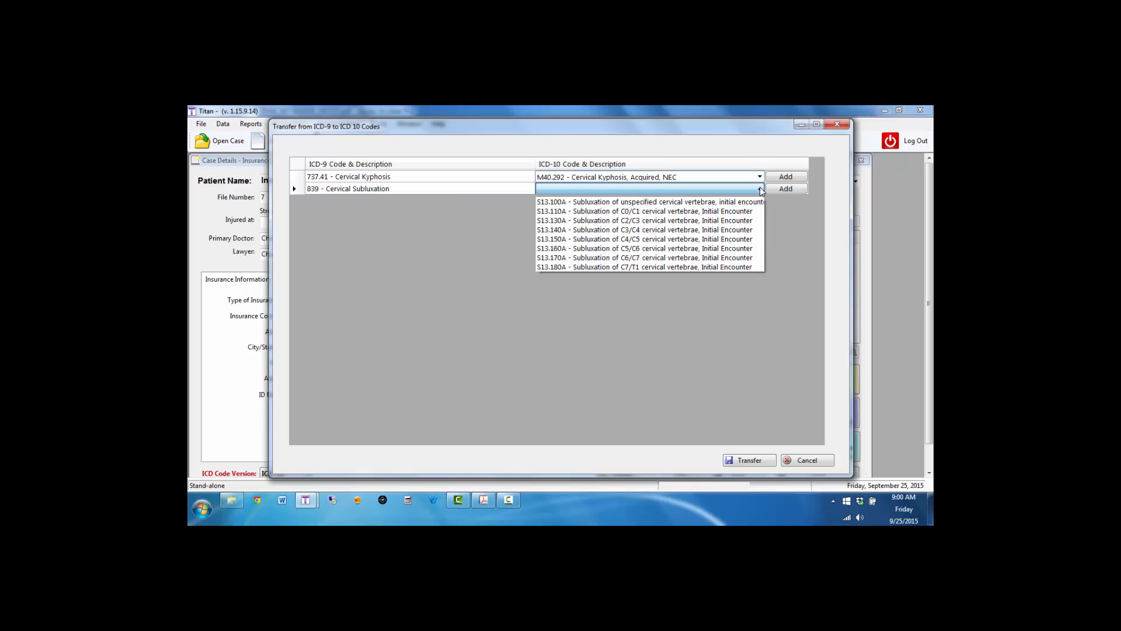
click(694, 231)
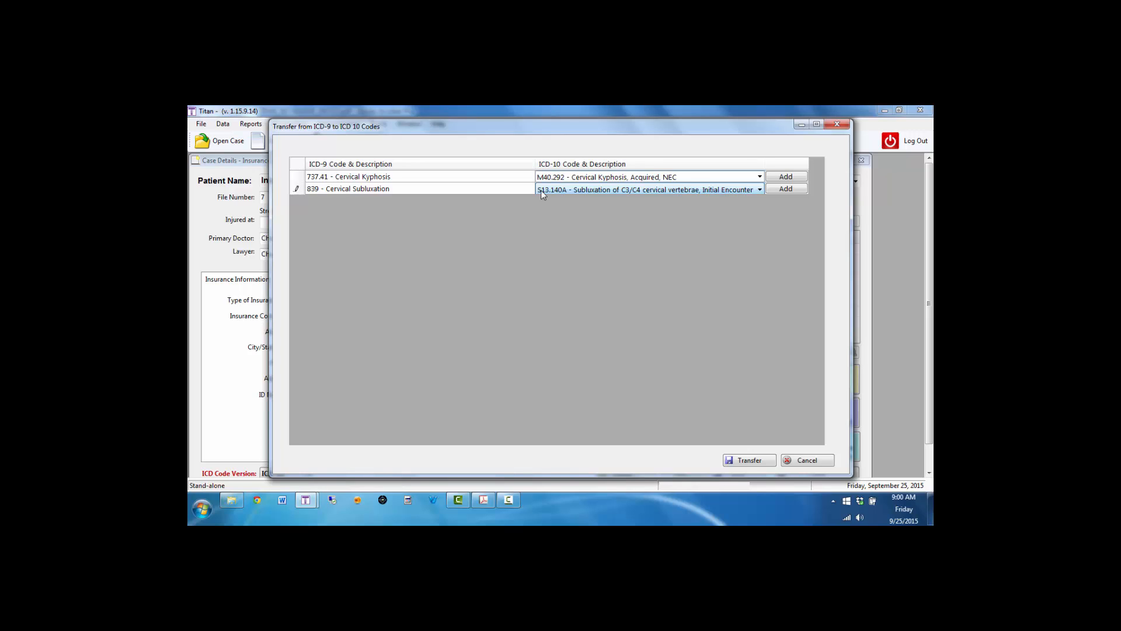
click(777, 188)
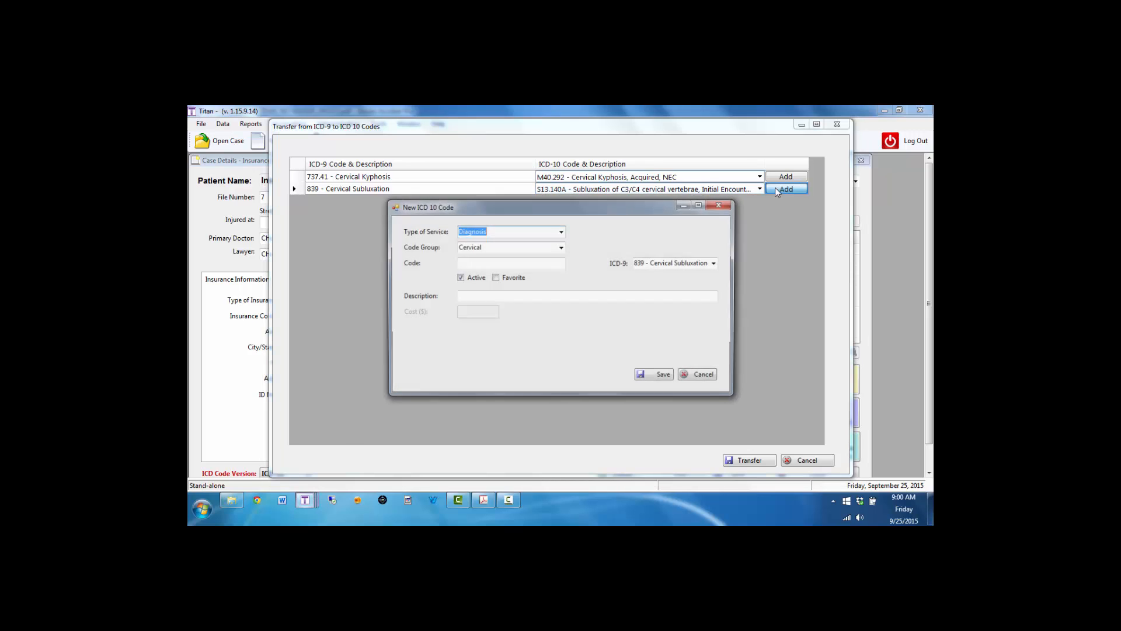
click(696, 376)
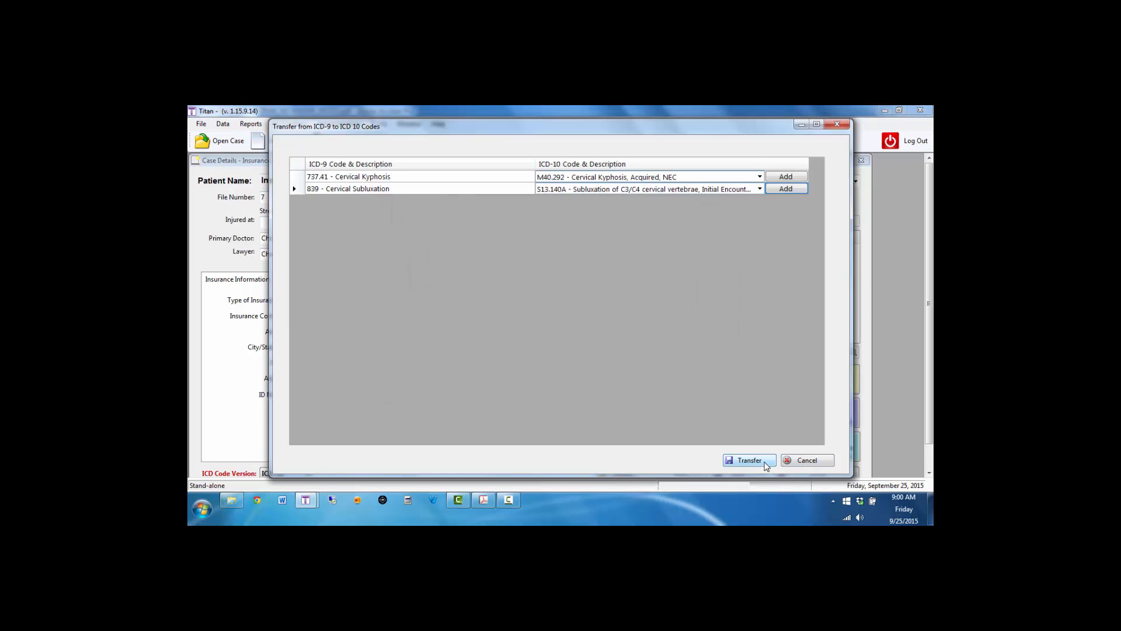
Step: Transfer the case's diagnoses from ICD-9 to ICD-10 and accept the irreversible move
click(765, 463)
click(619, 347)
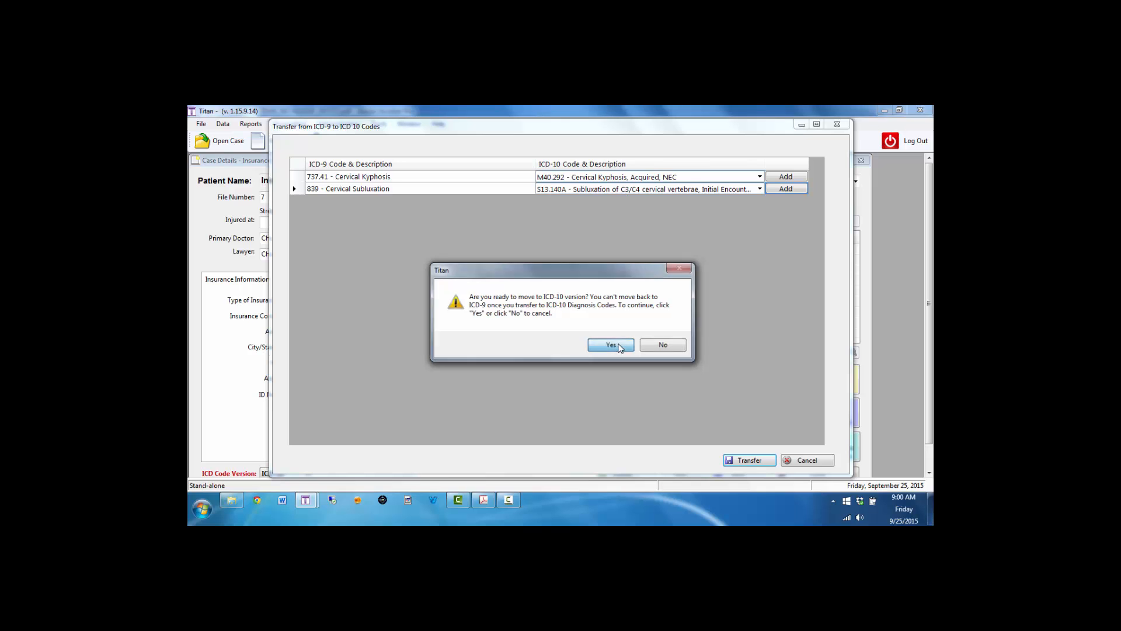
click(596, 345)
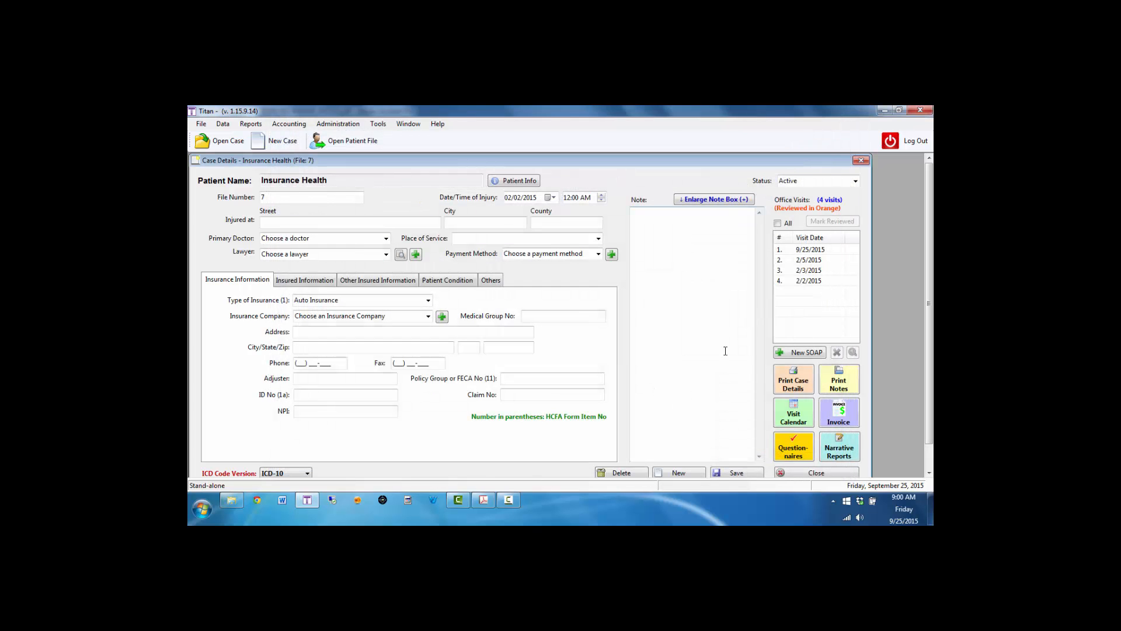
Step: Check the ICD-10 diagnoses on the 2/2/2015 progress sheet, and close the sheet, the case and the case list
double_click(799, 281)
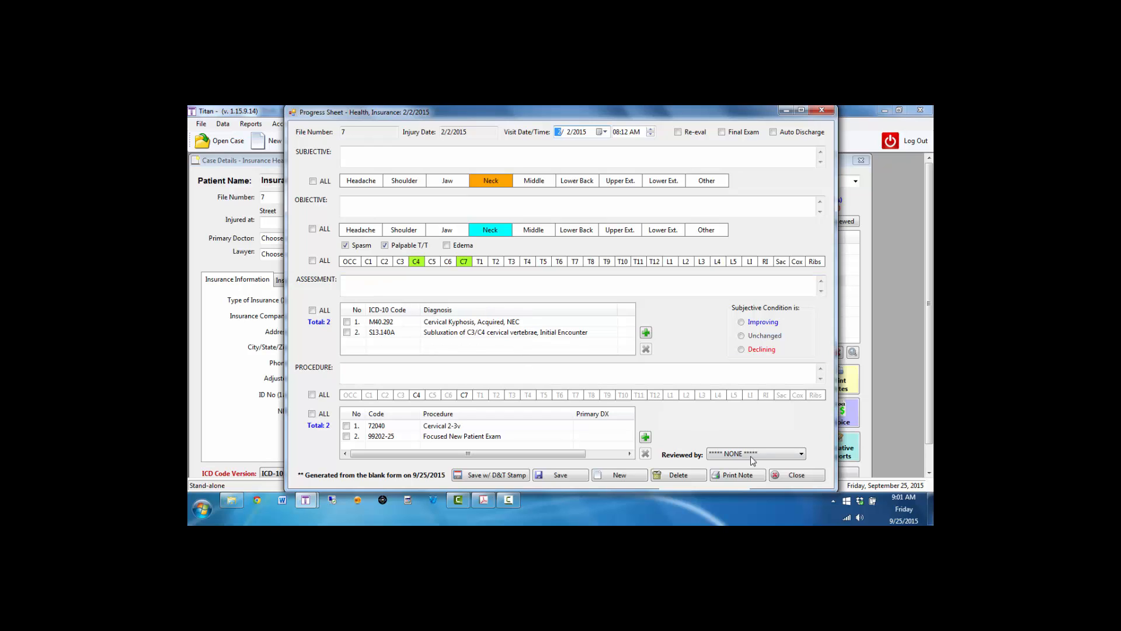
click(794, 476)
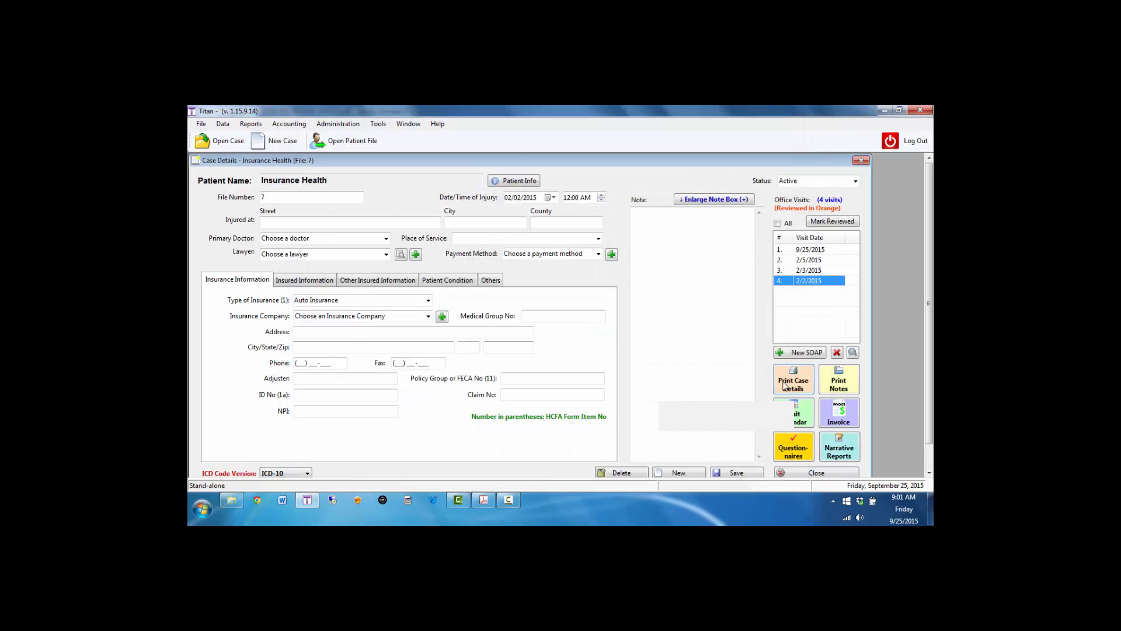
click(815, 473)
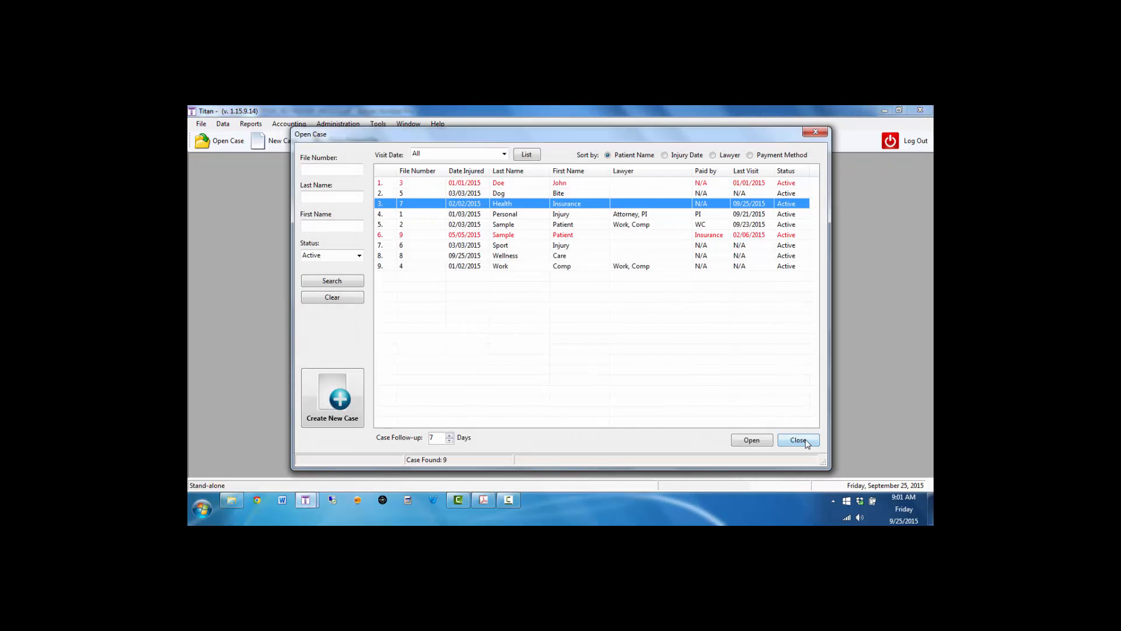
click(798, 441)
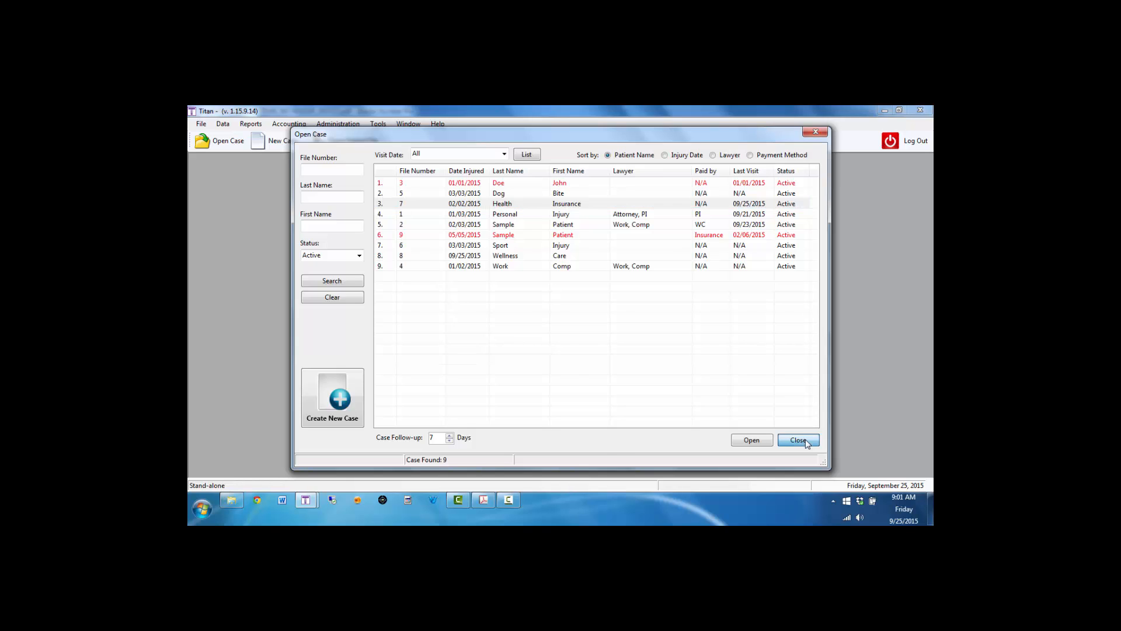
Step: Open the case list report's printing options and keep the current status filter at ALL
click(223, 125)
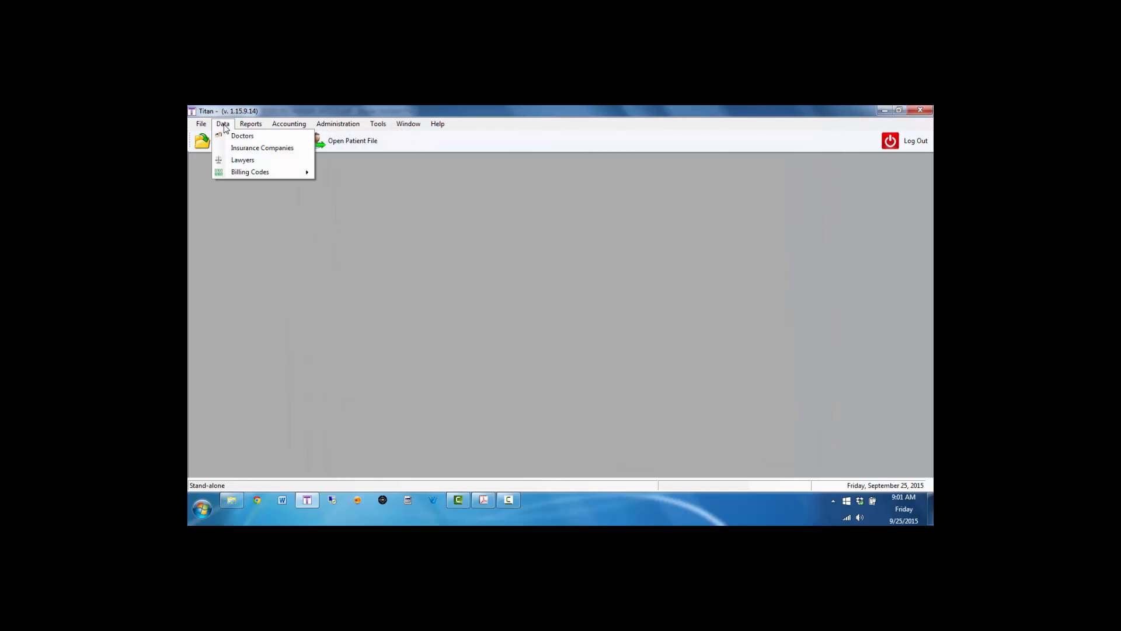
mouse_move(246, 123)
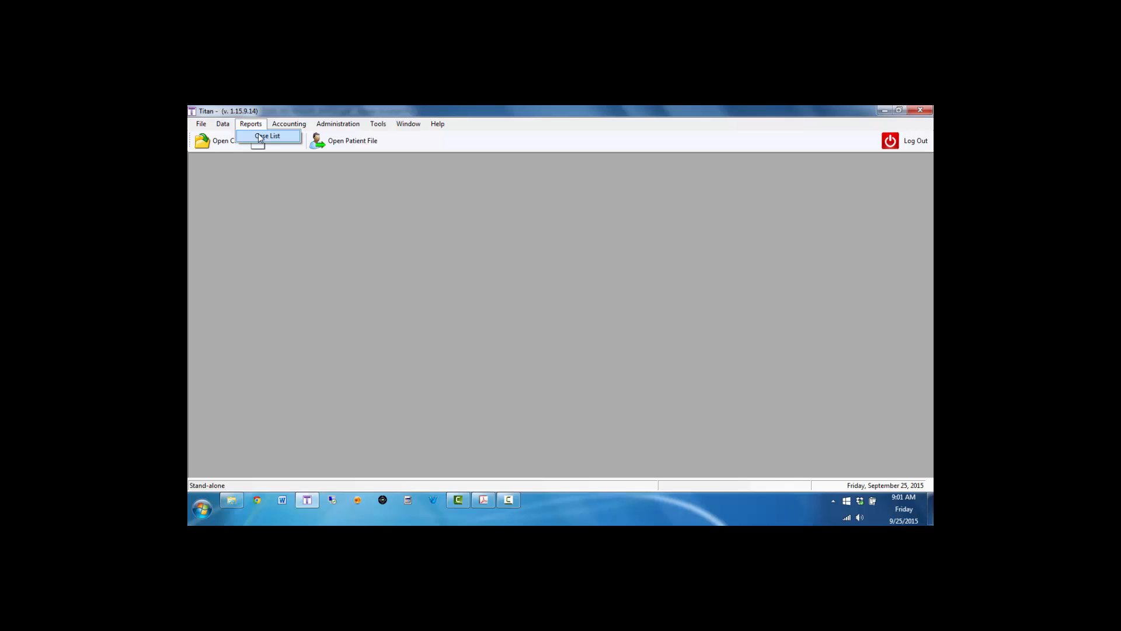
click(258, 135)
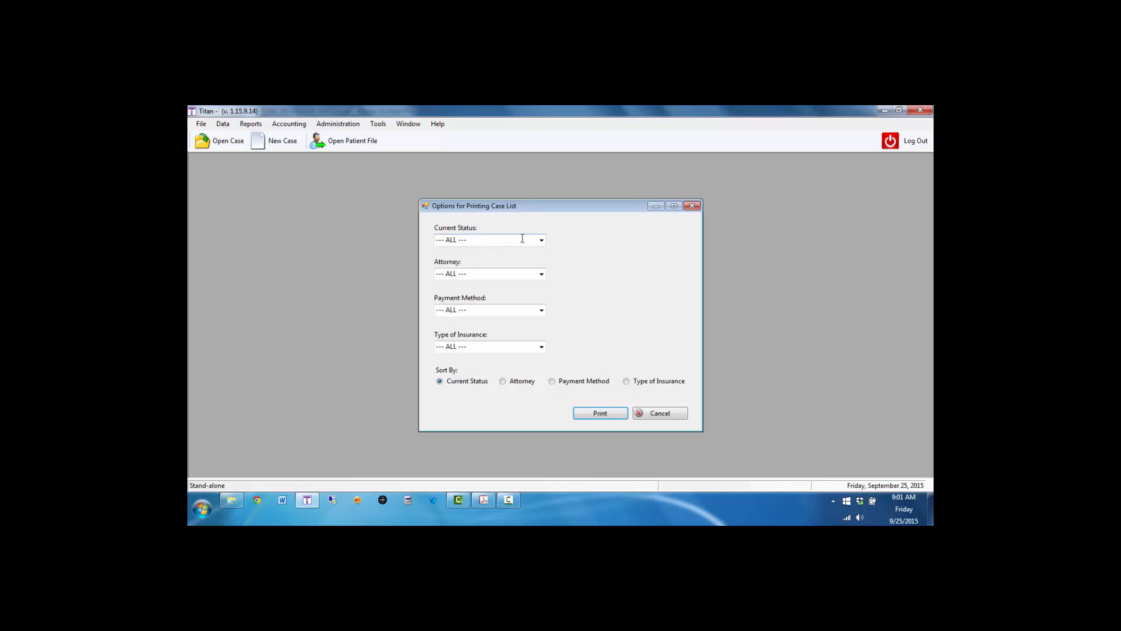
click(542, 241)
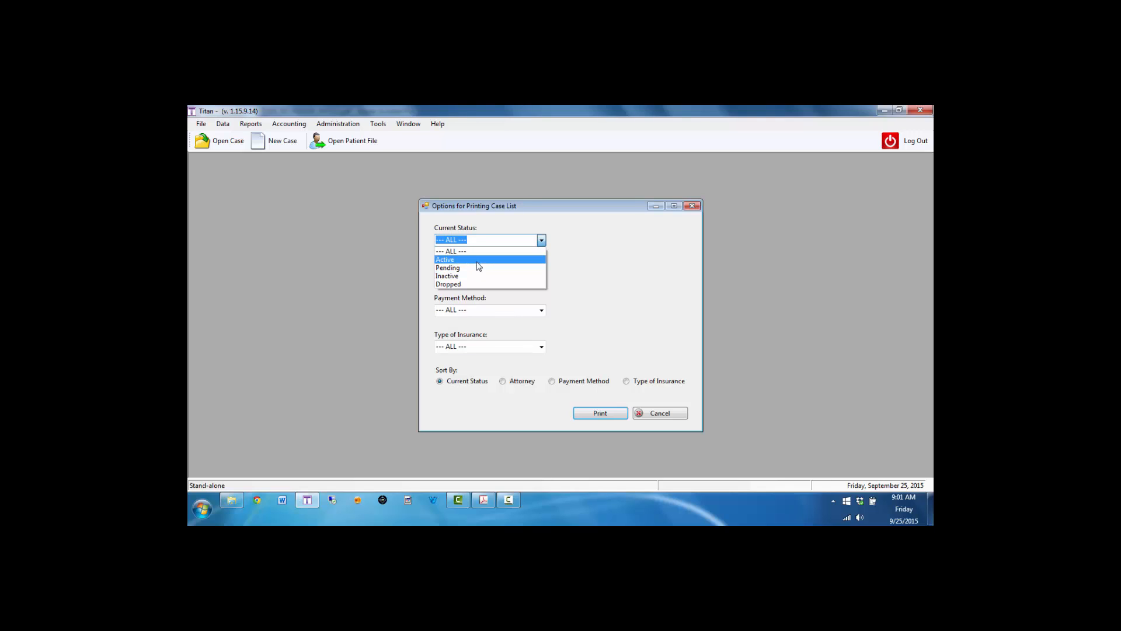
click(528, 251)
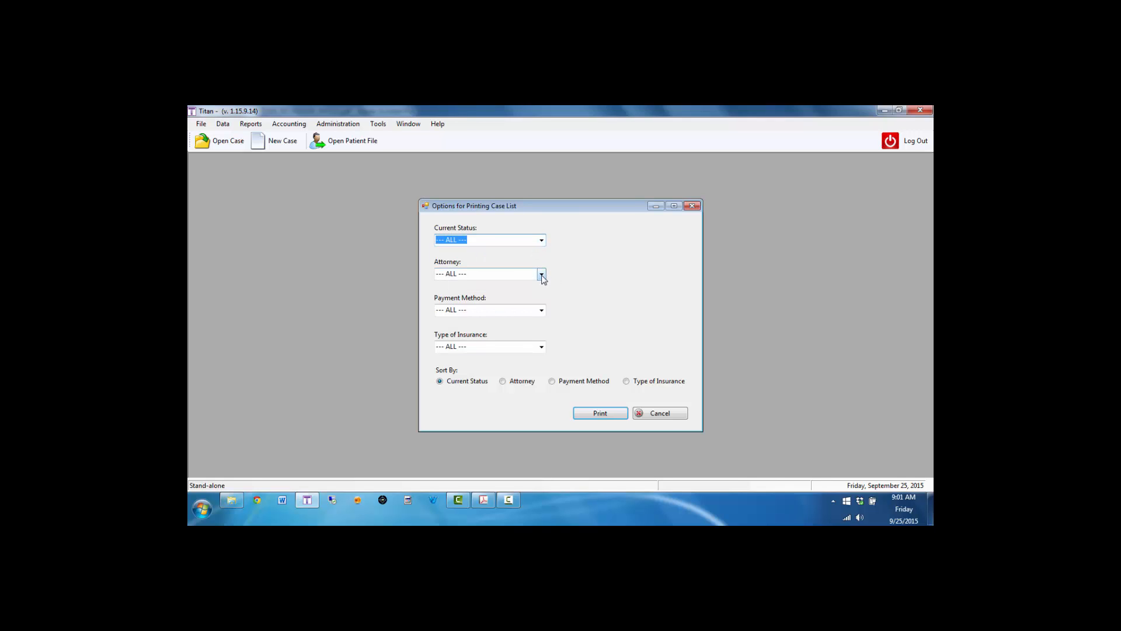
Step: Set the case list's attorney filter to the PI attorney
click(541, 275)
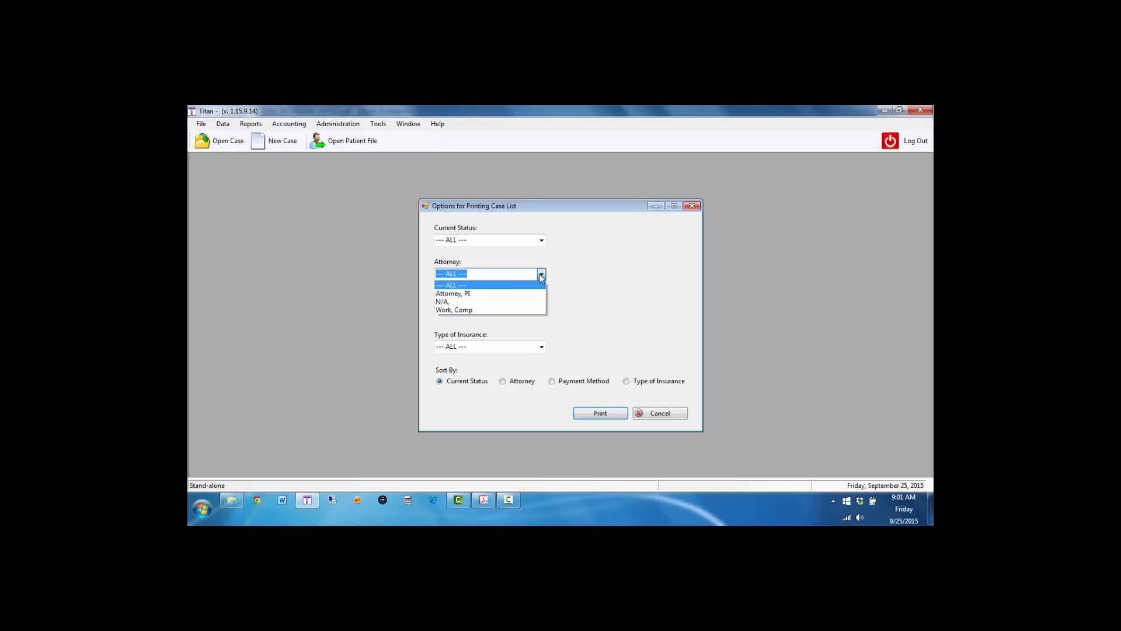
click(509, 294)
click(541, 274)
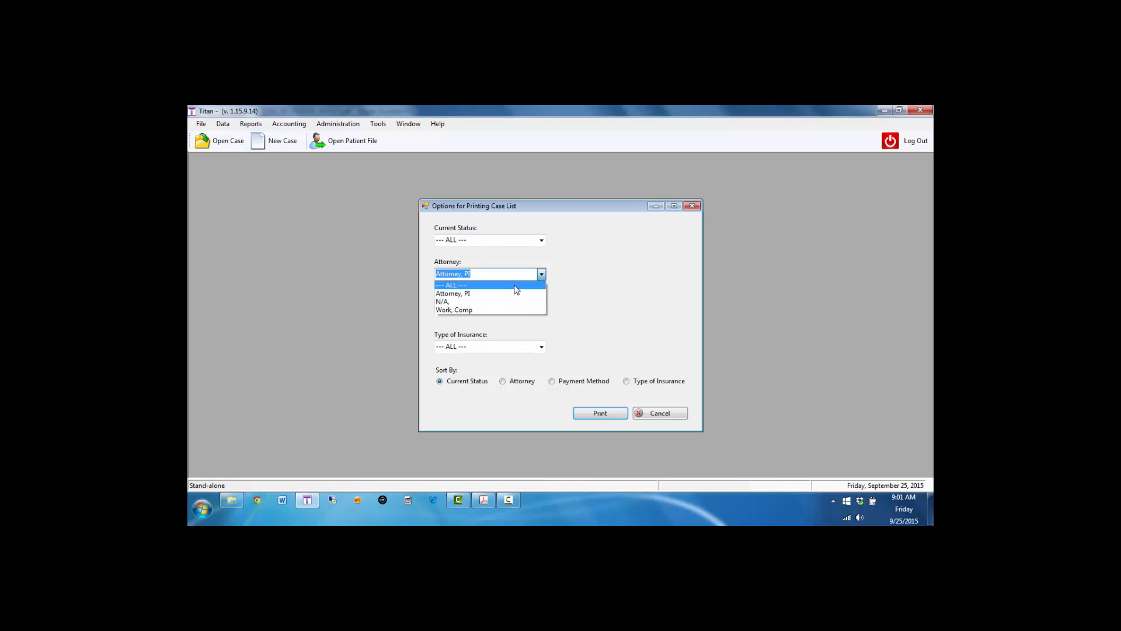
click(518, 286)
click(542, 275)
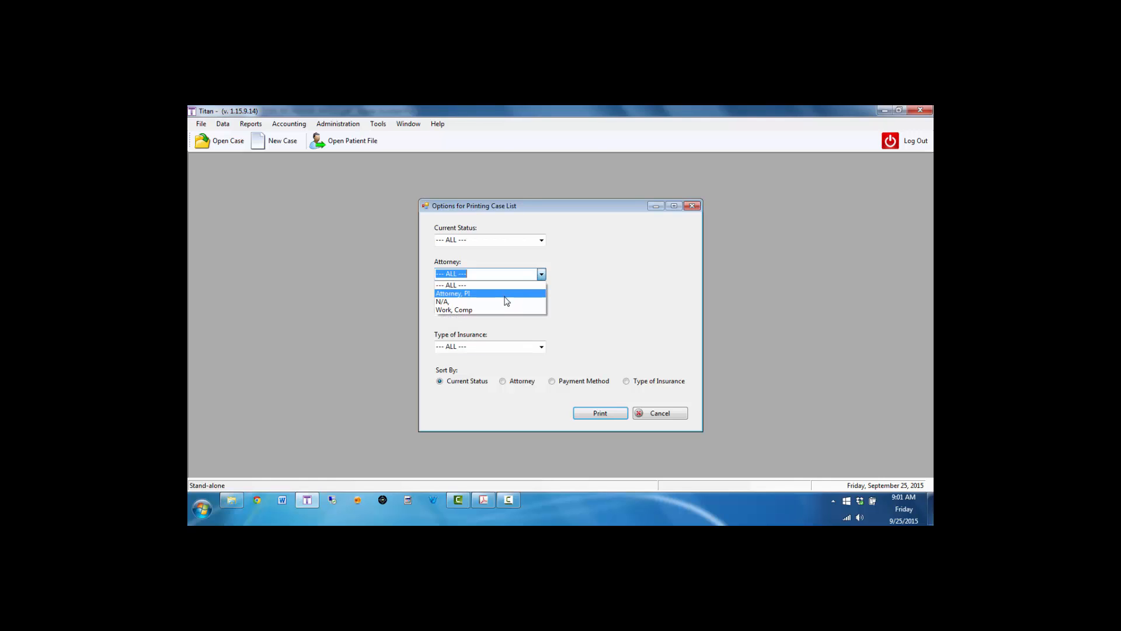
click(509, 293)
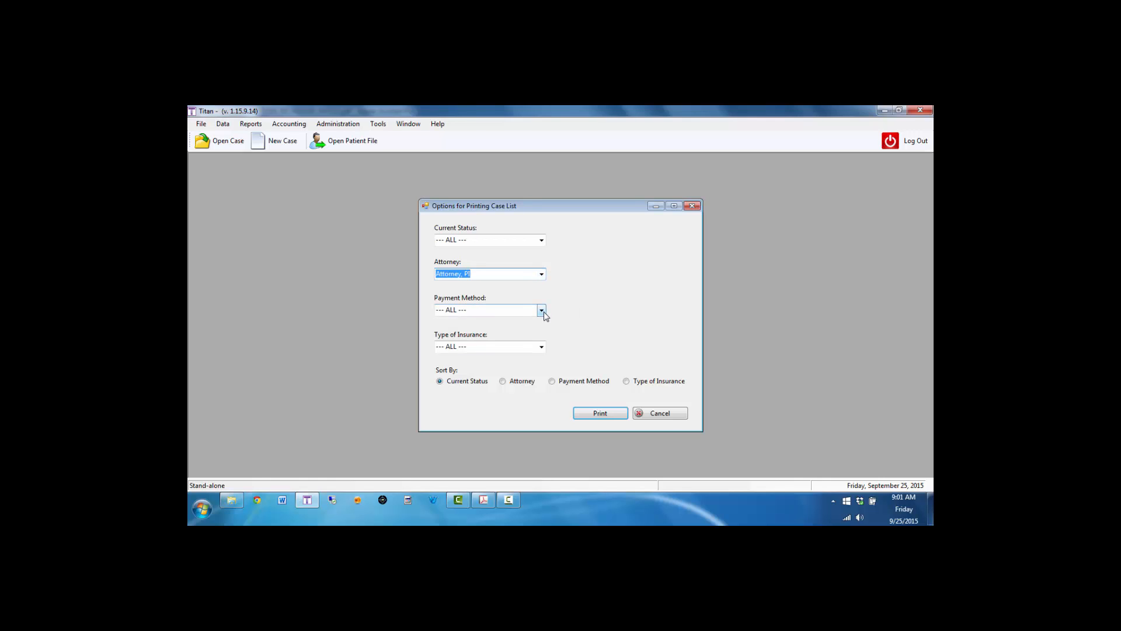
Step: Keep the payment method and insurance type filters at ALL, sort by attorney, and generate the case list report
click(542, 311)
click(543, 310)
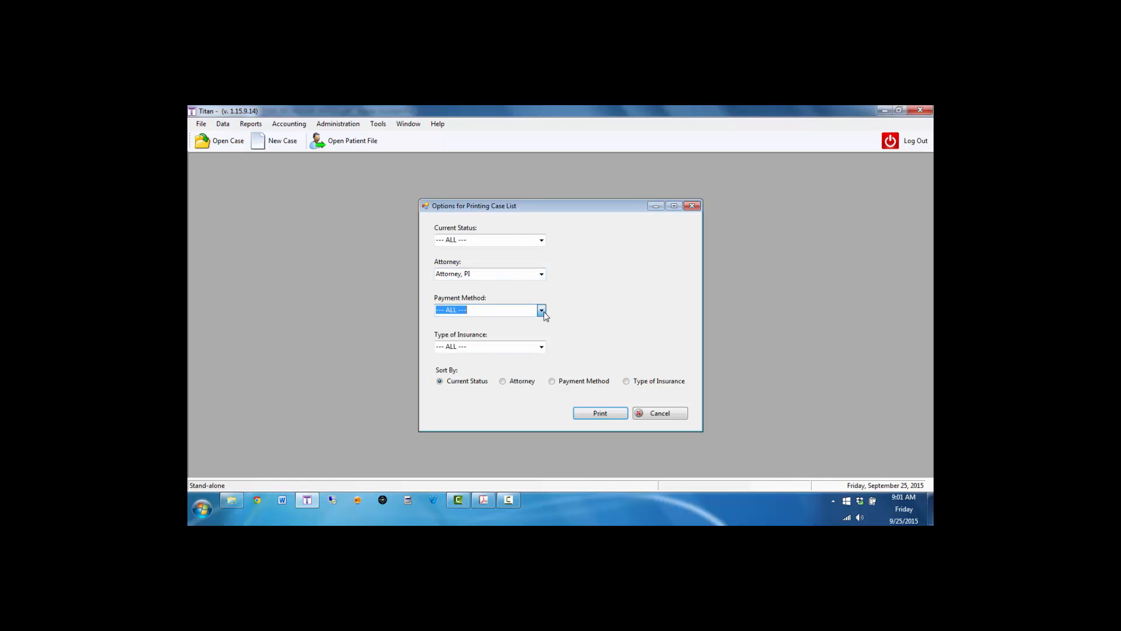
click(543, 348)
click(543, 348)
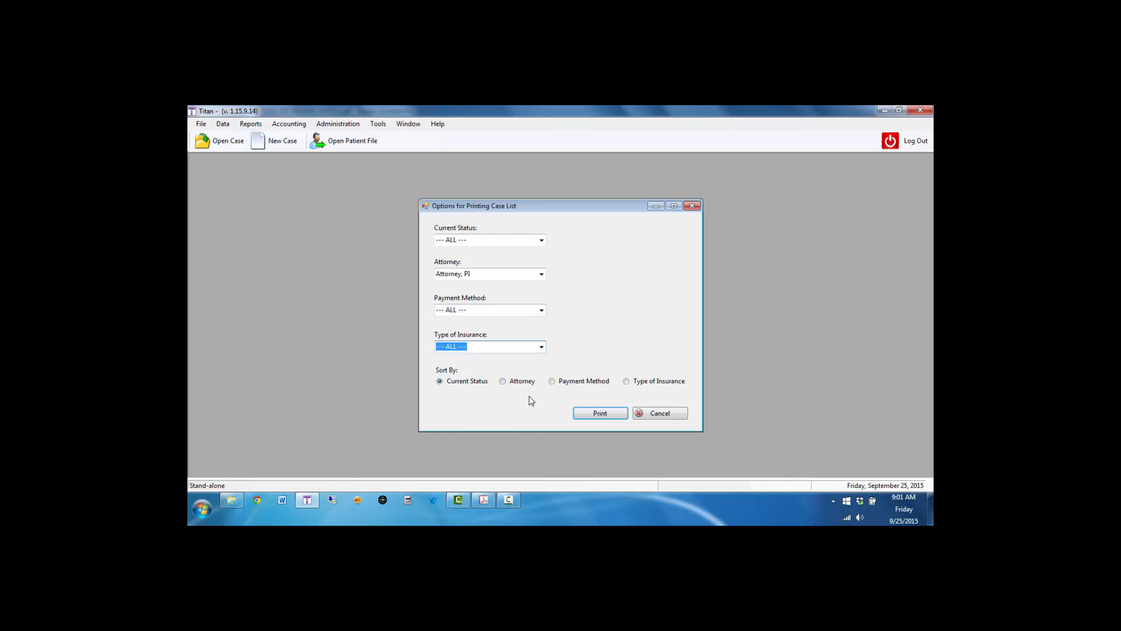
click(517, 383)
click(621, 416)
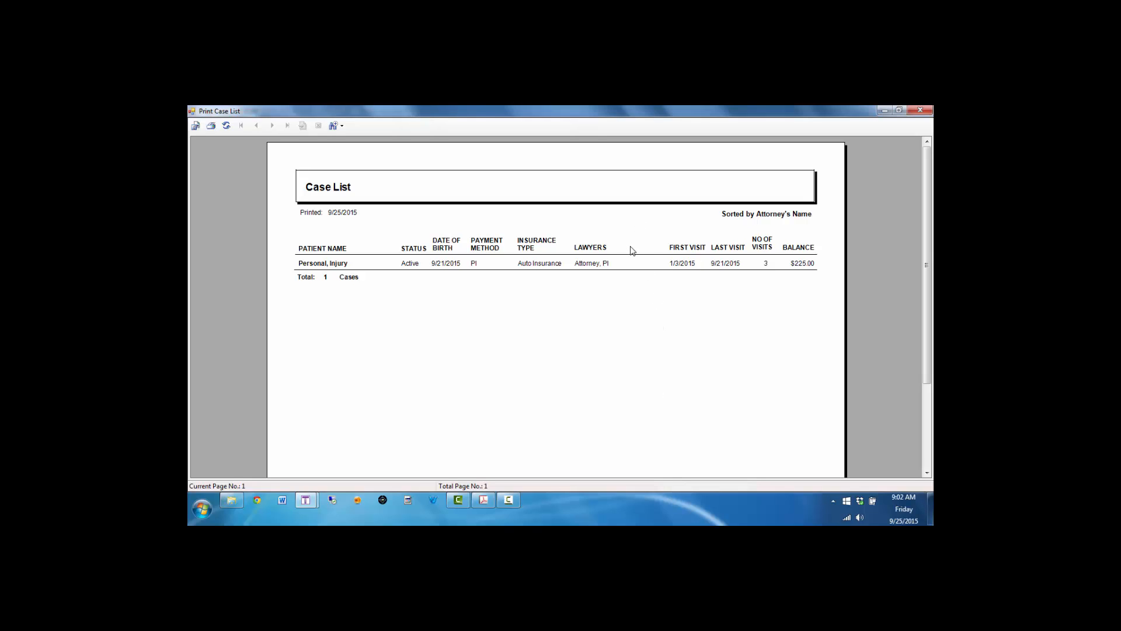
Step: Review the case list preview through the end of the page, and close the preview and its printing options
click(653, 303)
scroll(653, 306, down, 3)
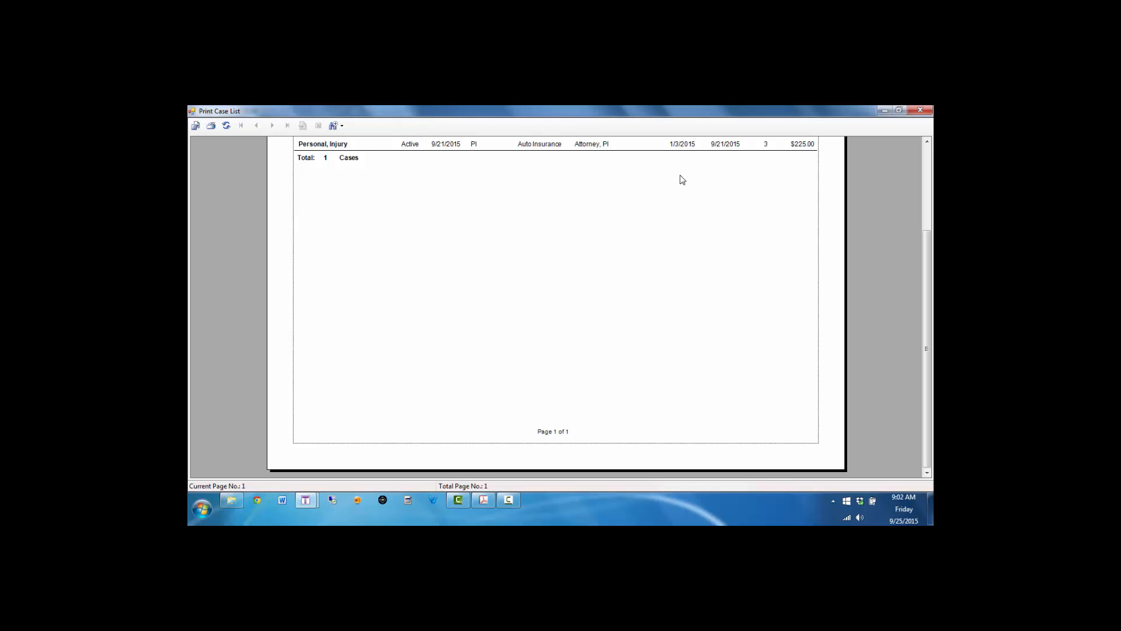
click(920, 111)
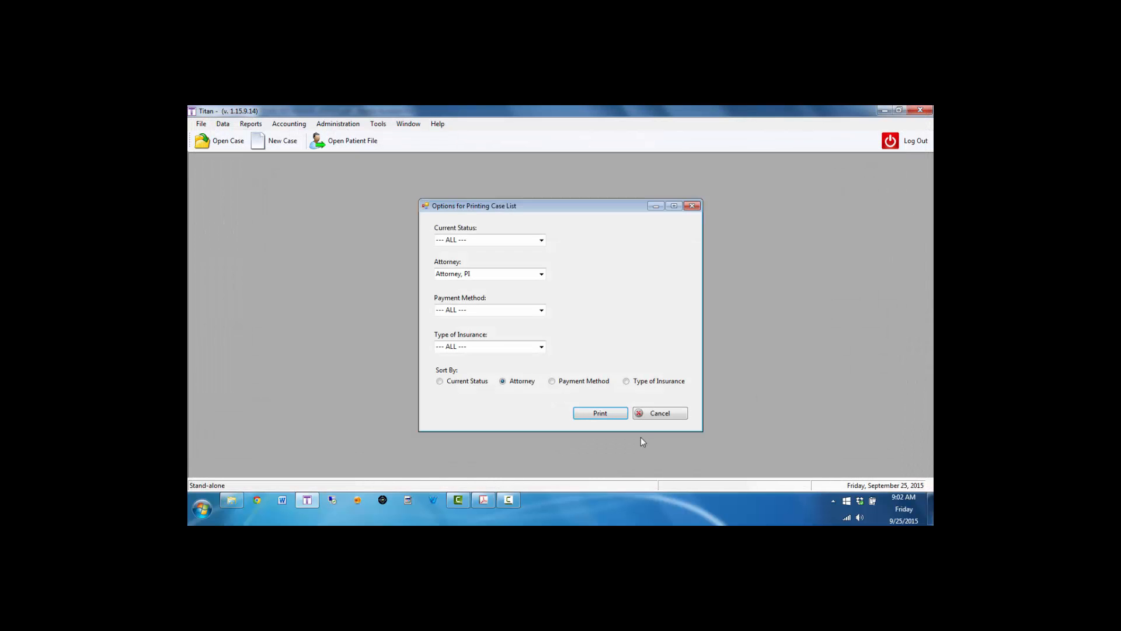
click(655, 413)
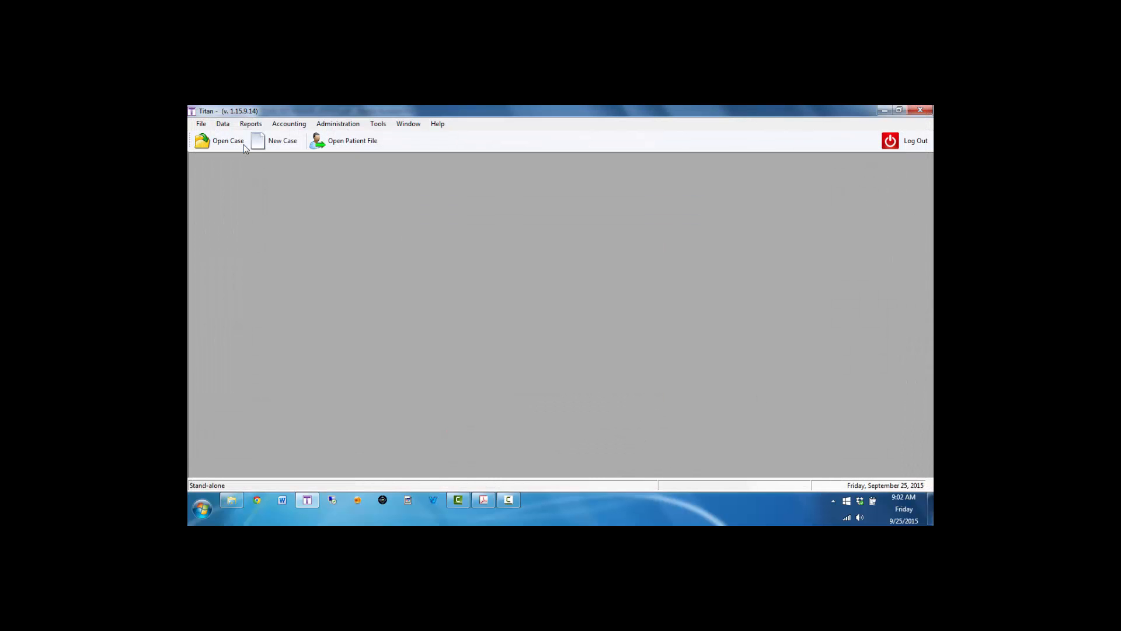
click(272, 127)
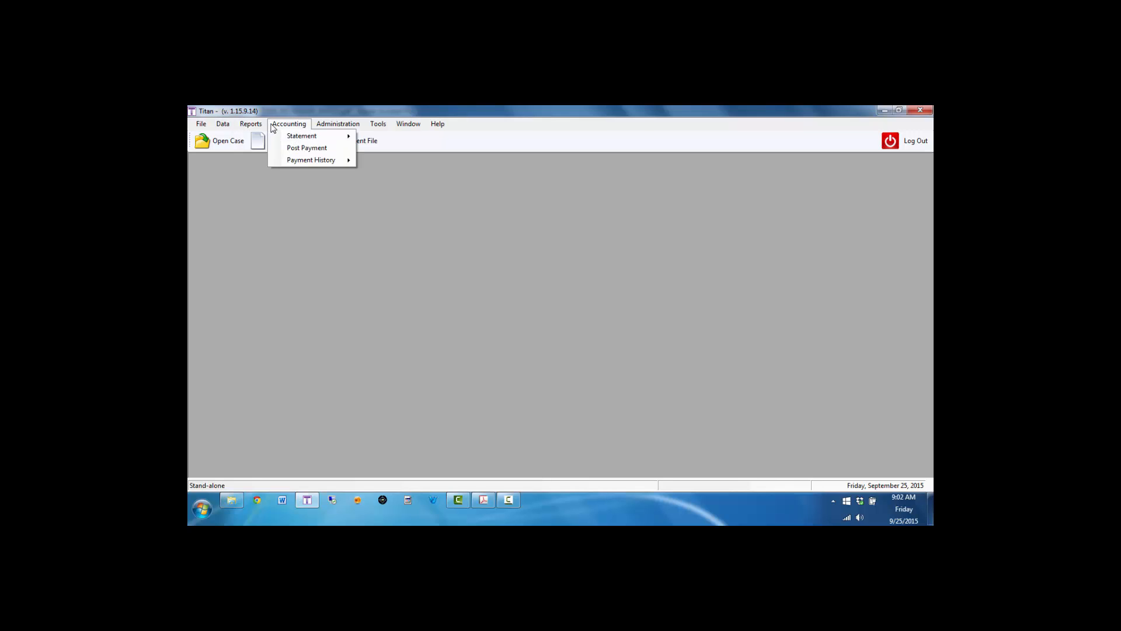
click(274, 127)
click(278, 127)
mouse_move(296, 138)
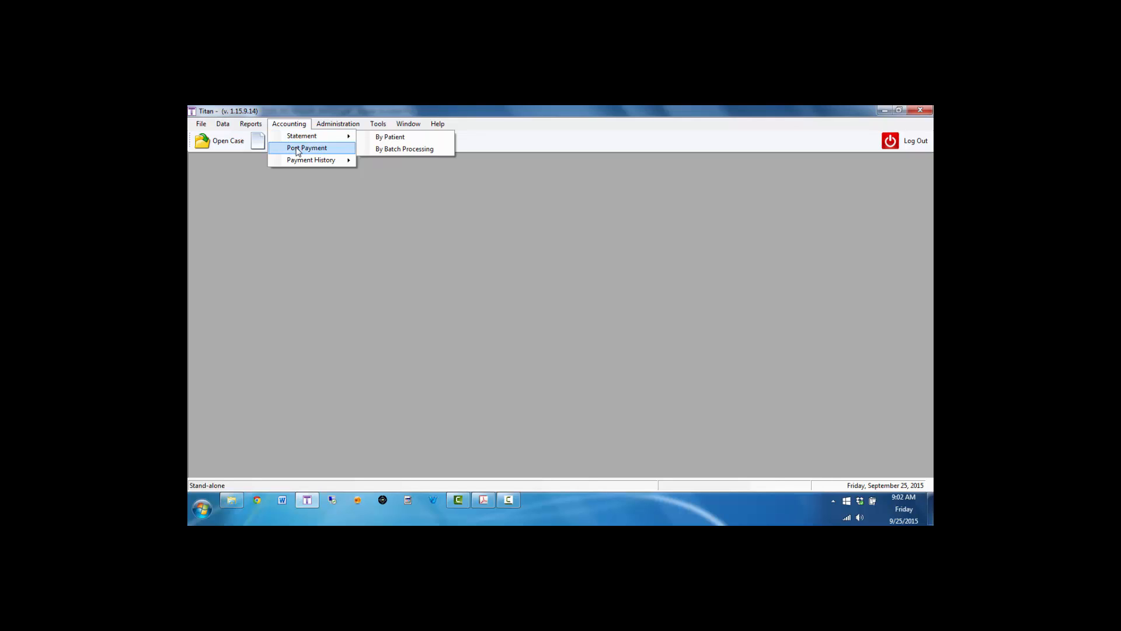
Step: View the user accounts and their permission levels, and close the Users window
mouse_move(323, 126)
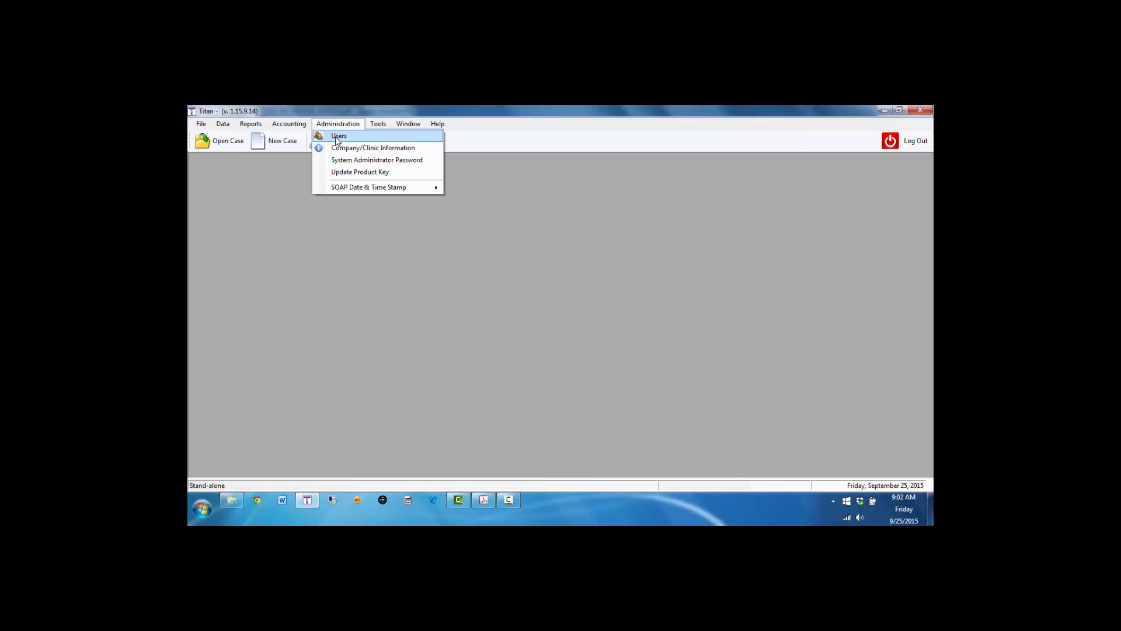
click(337, 138)
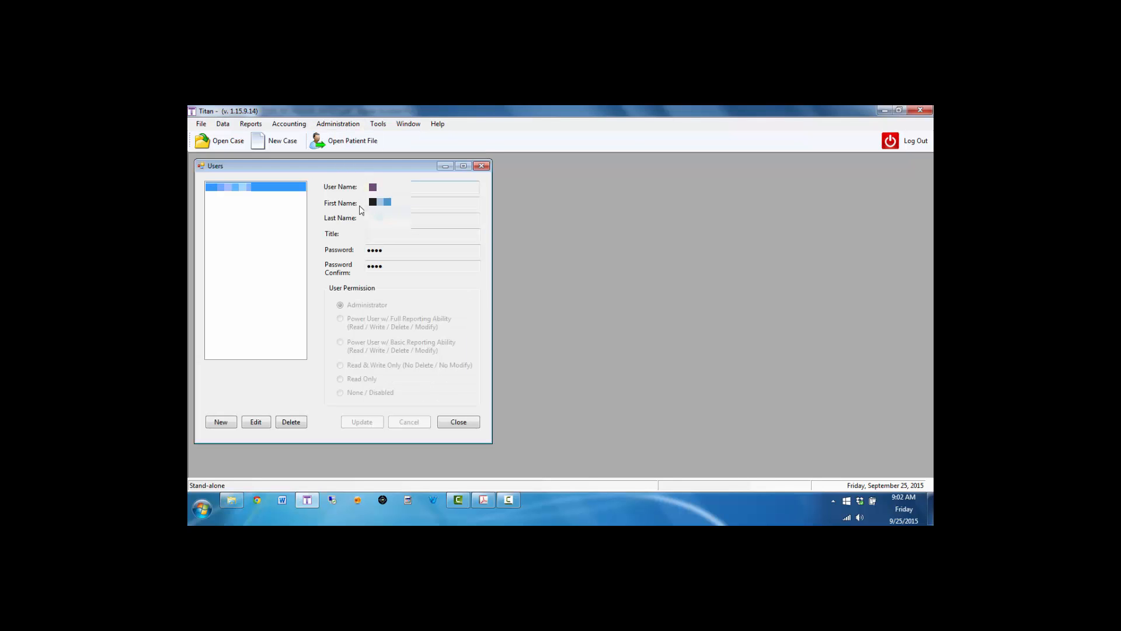
click(458, 423)
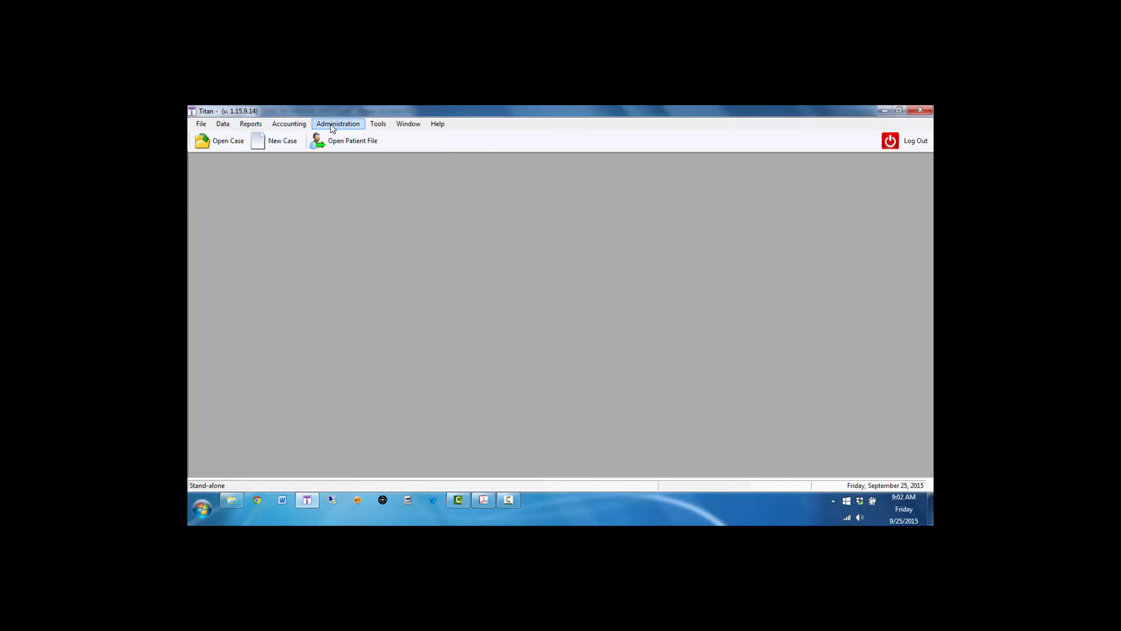
click(332, 125)
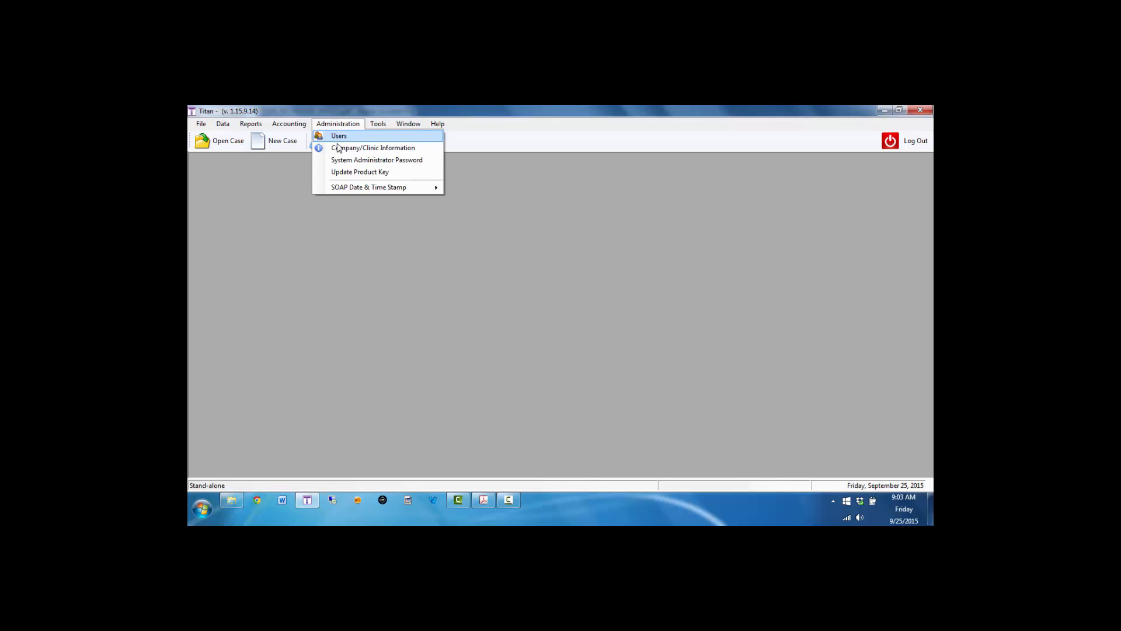
mouse_move(359, 190)
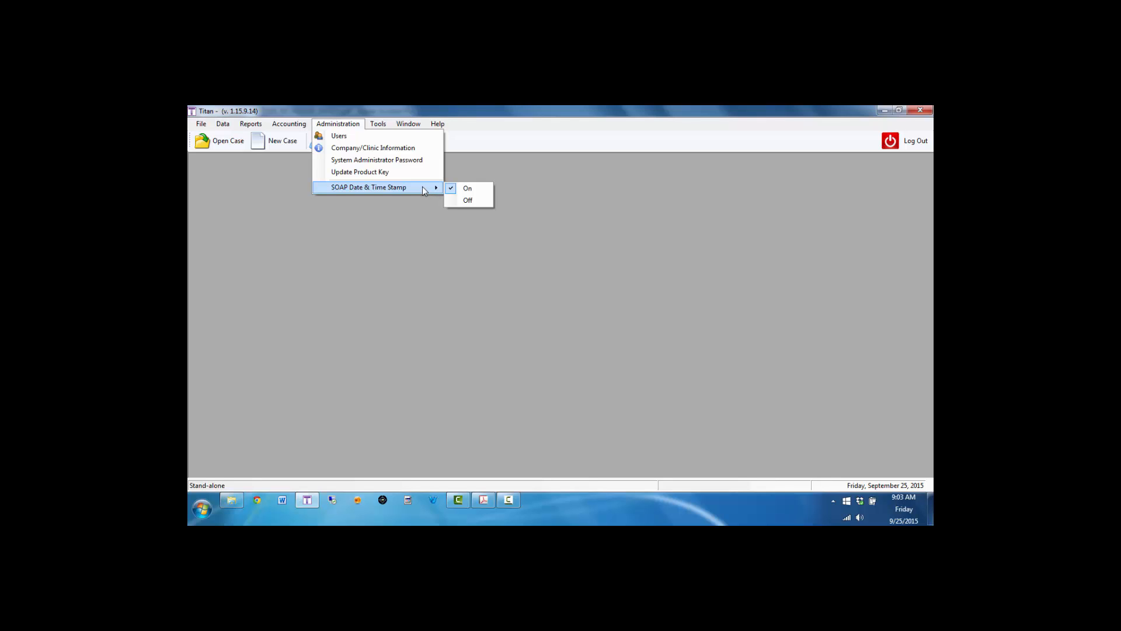
click(398, 124)
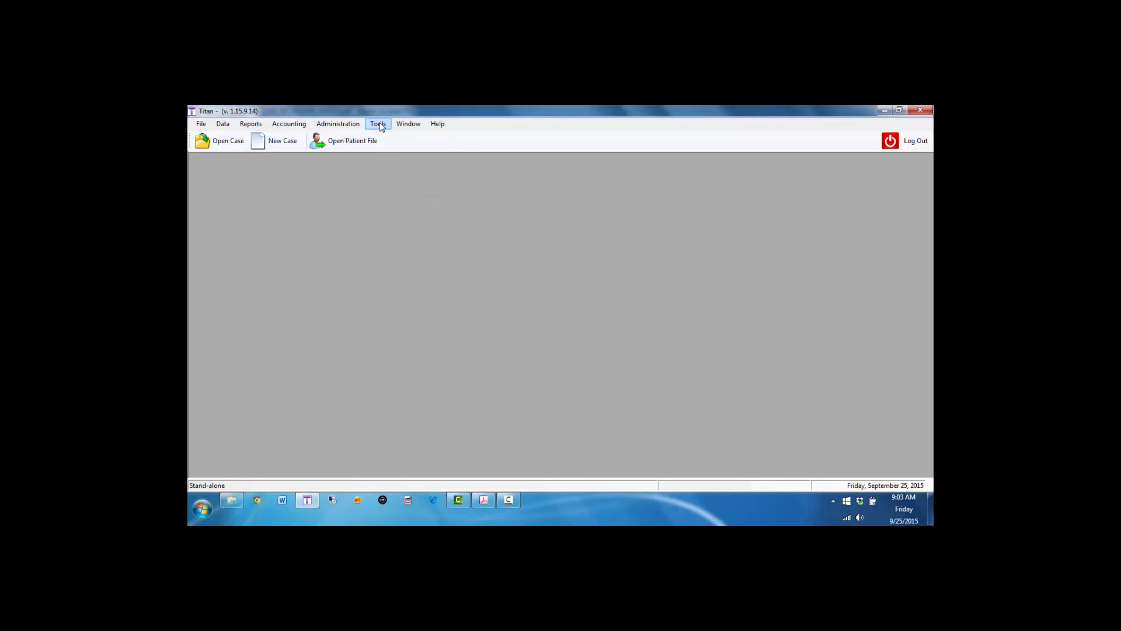
click(379, 125)
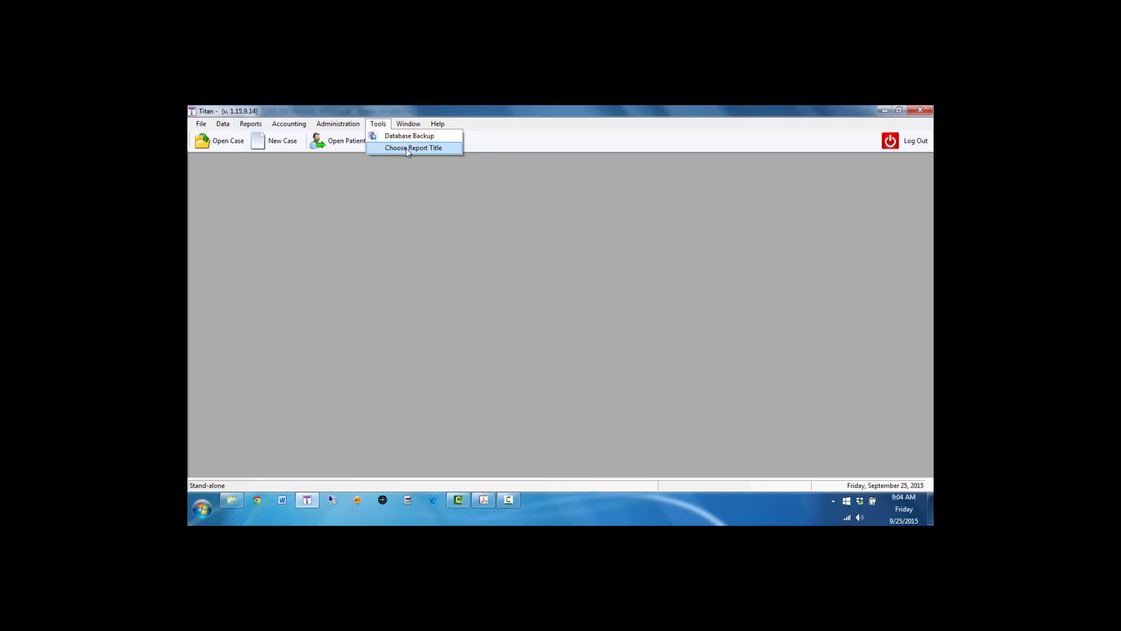
mouse_move(412, 125)
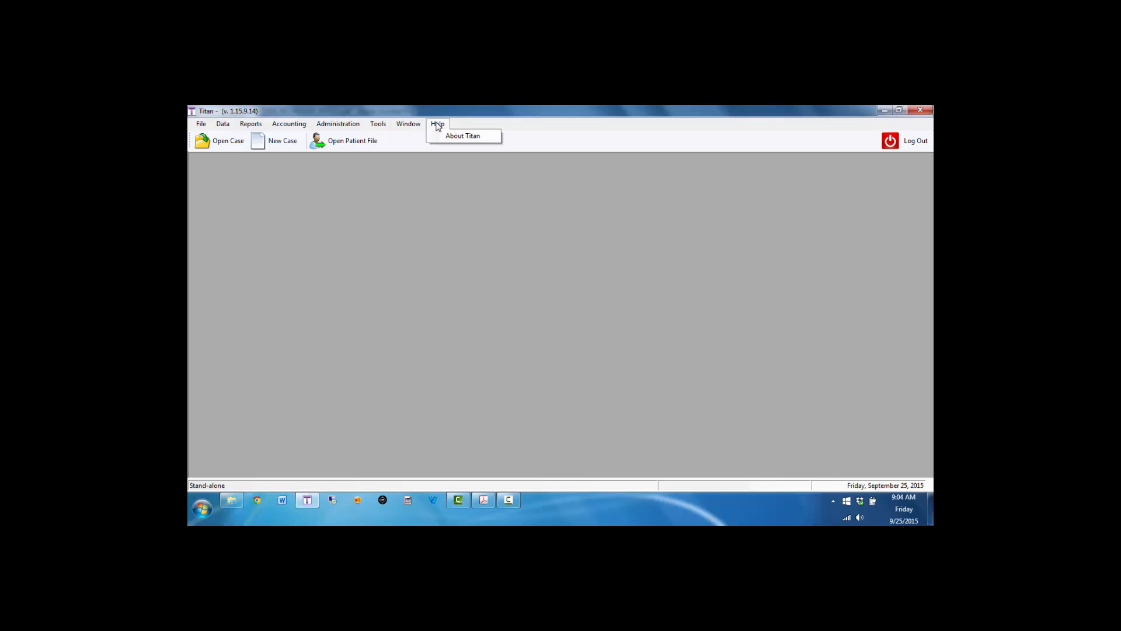
click(393, 197)
Step: Look up patient files under index S, view the first listed patient's details, and close the file and the patient search
click(334, 143)
click(361, 199)
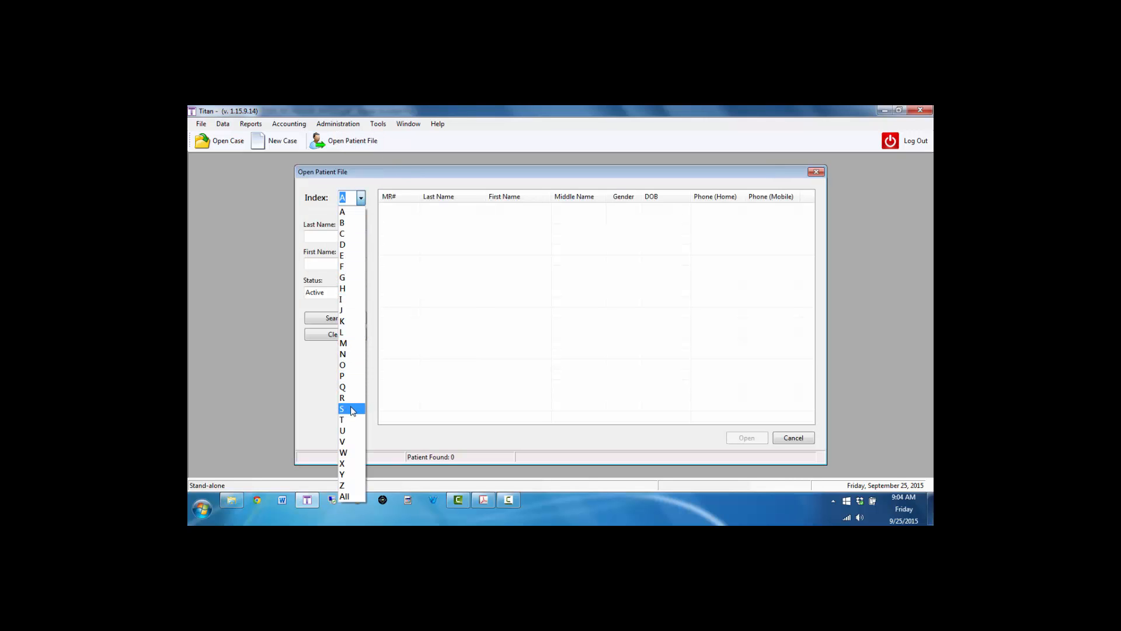
click(353, 409)
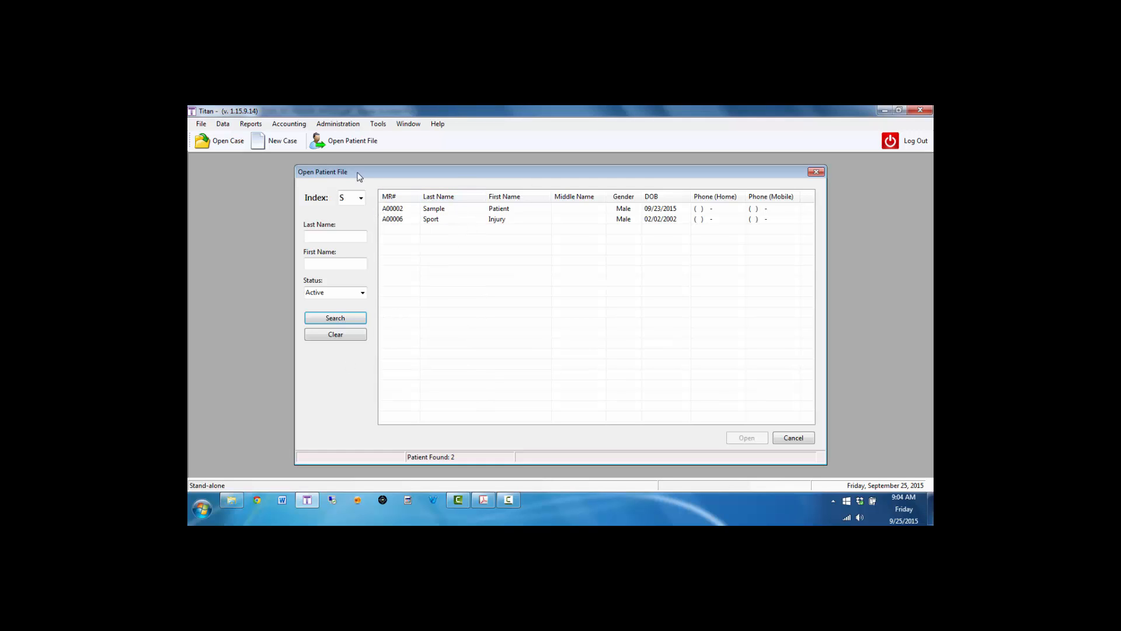
double_click(434, 211)
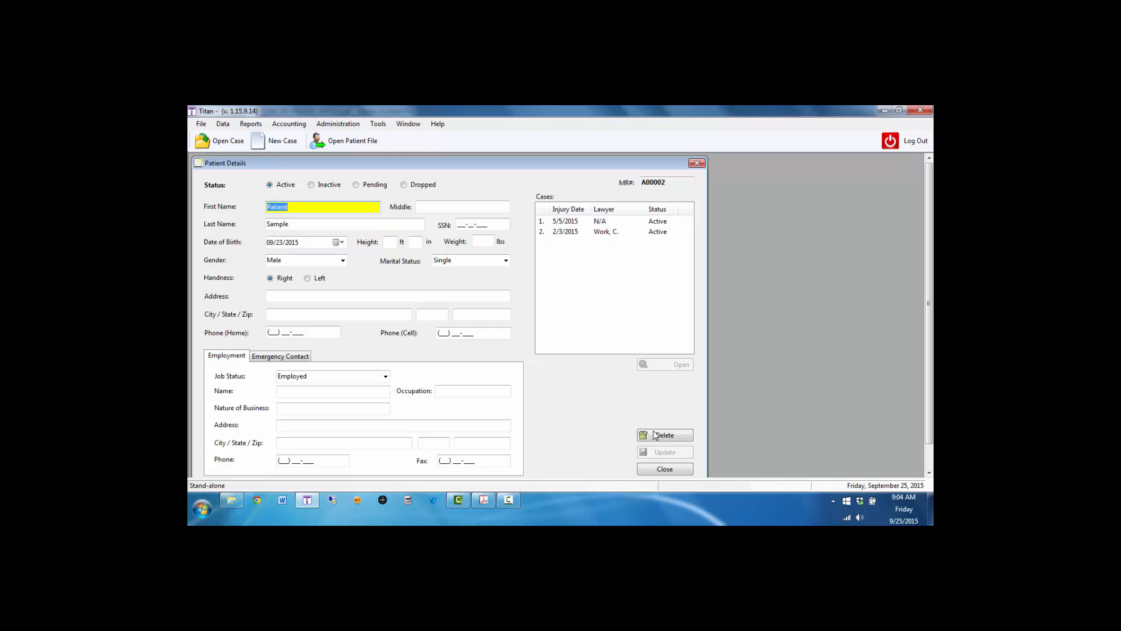
click(666, 469)
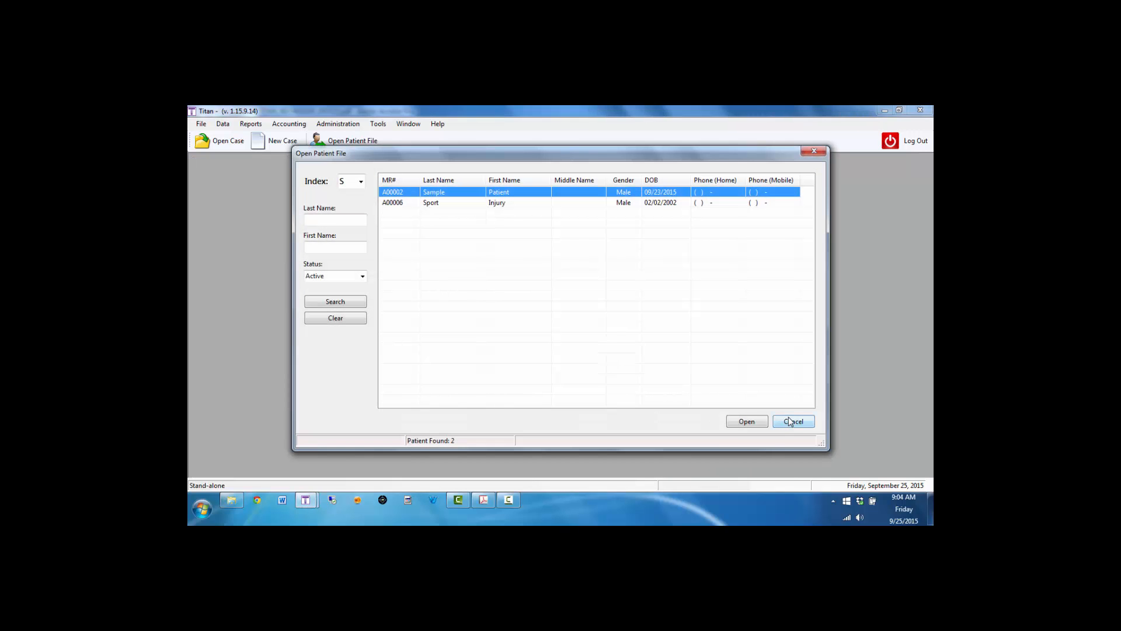
click(791, 421)
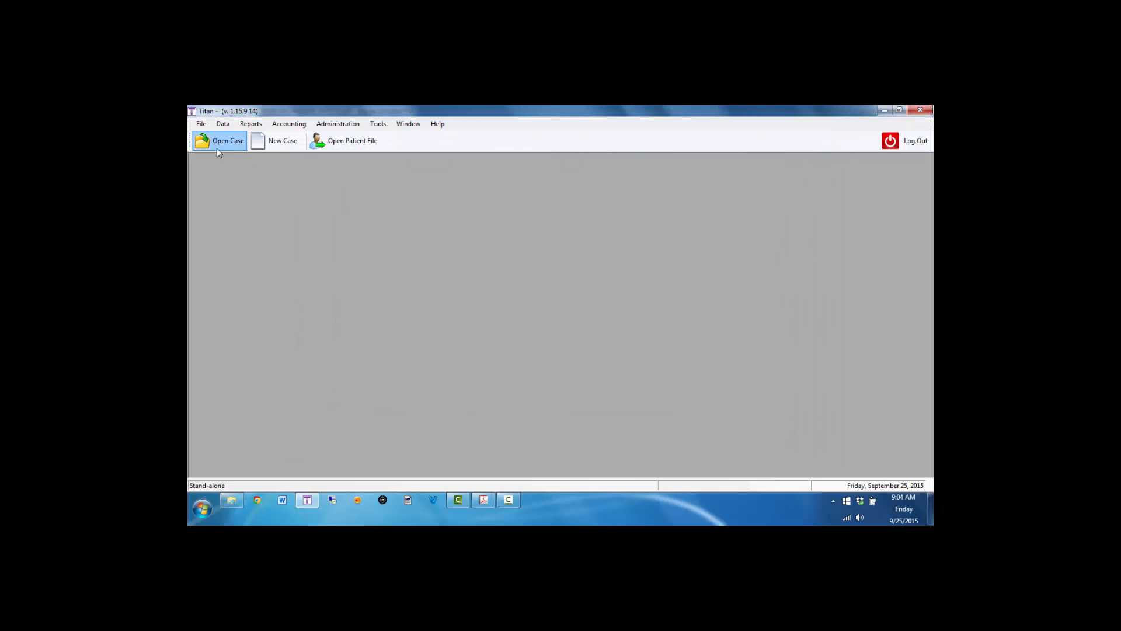
Step: Search the case list for active cases with a visit date in the last 6 months
click(216, 146)
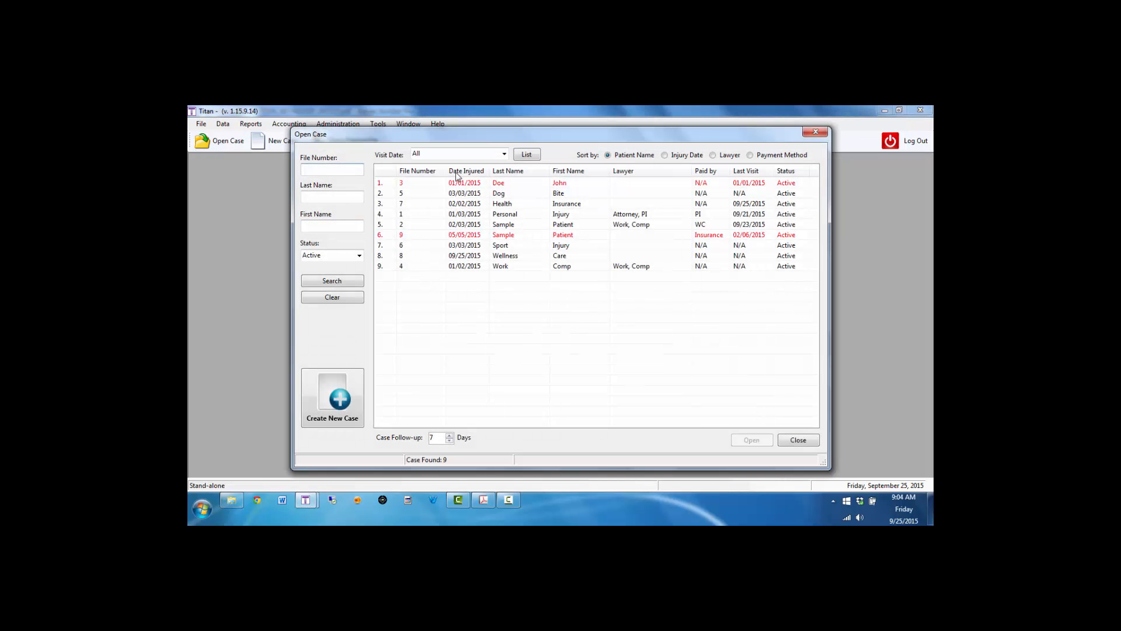
click(504, 153)
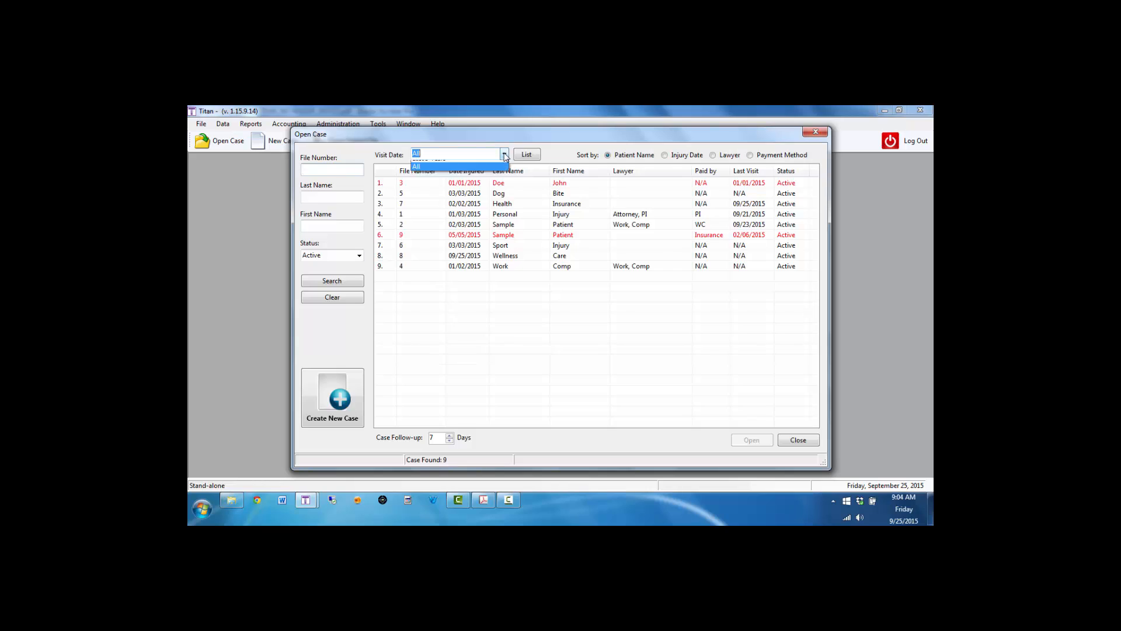
click(471, 167)
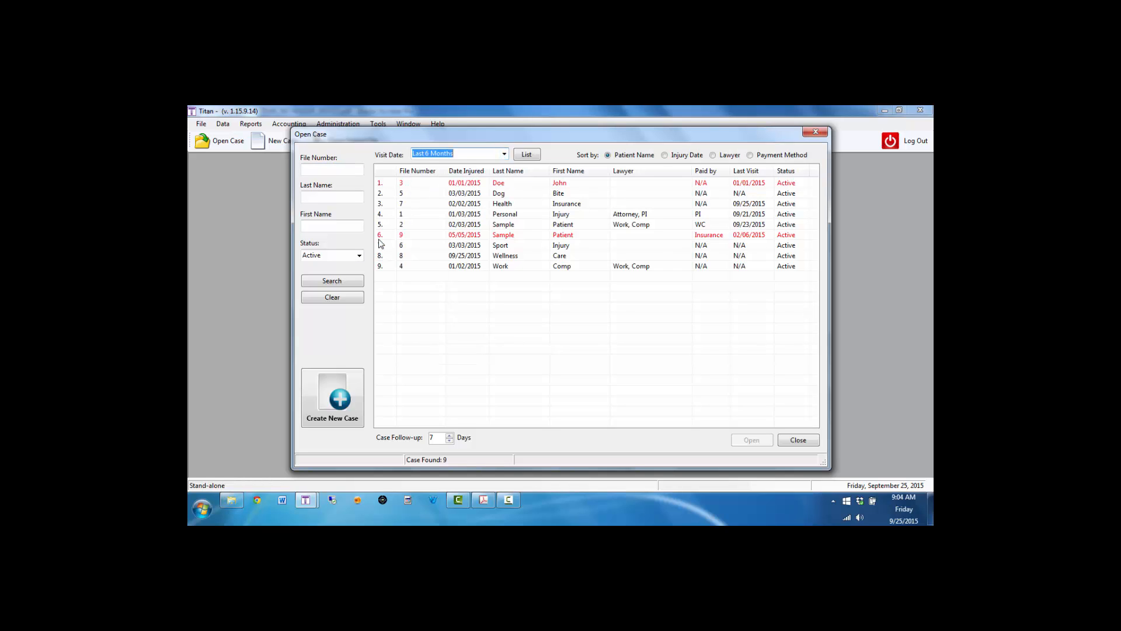
click(351, 282)
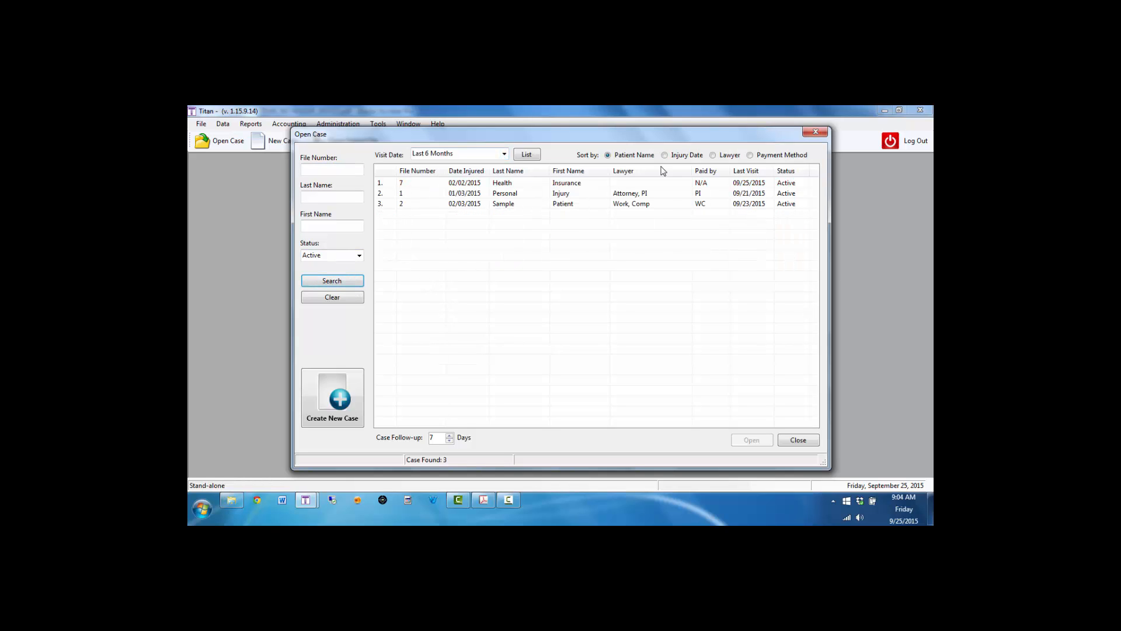
Step: Open the WC case injured 02/03/2015, go through its patient info to the patient's 5/5/2015 injury case, and close that case
double_click(543, 206)
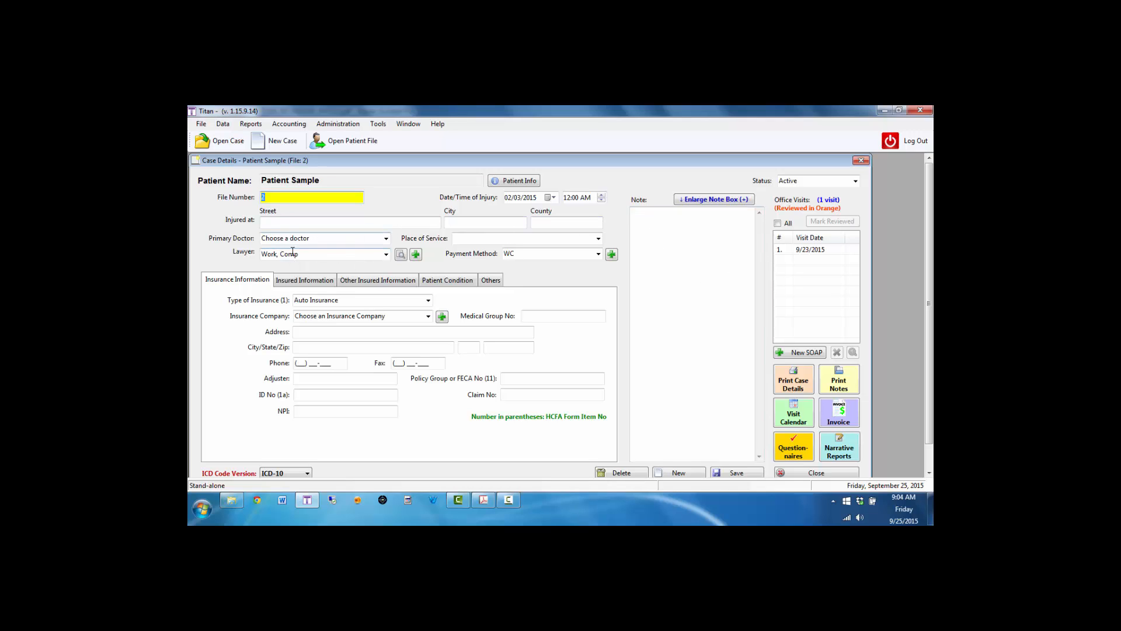
click(513, 184)
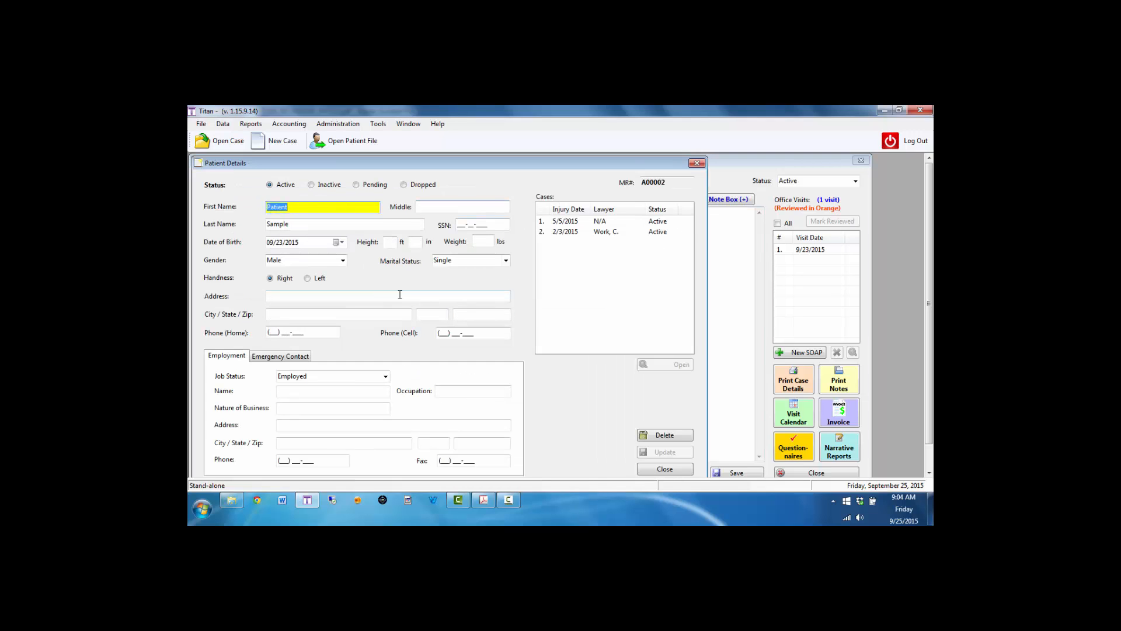
click(599, 222)
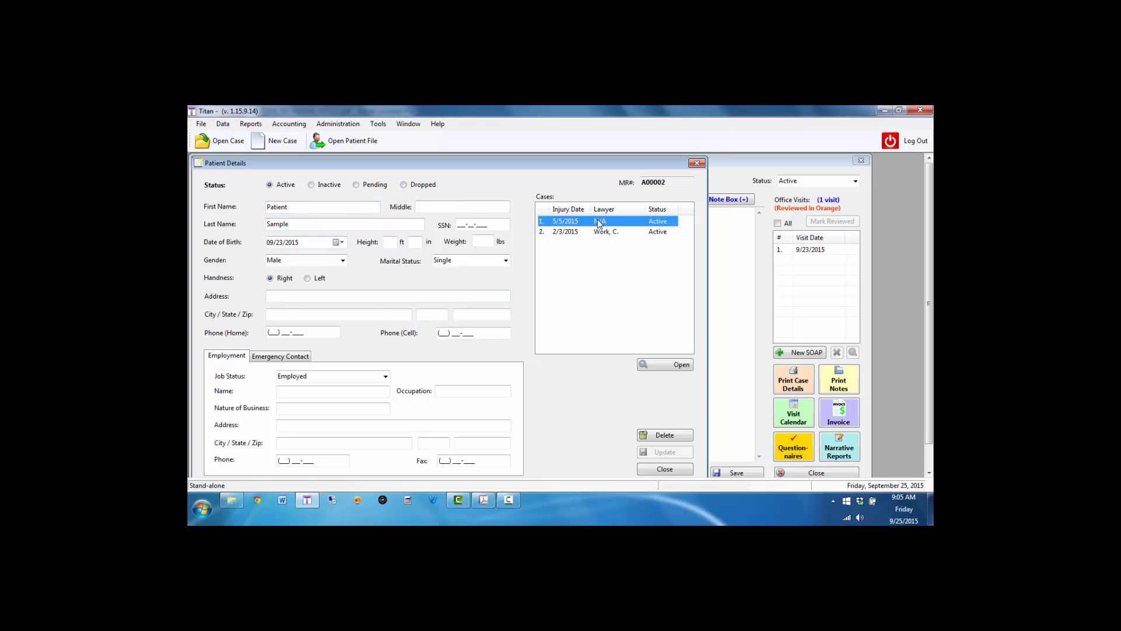
double_click(599, 222)
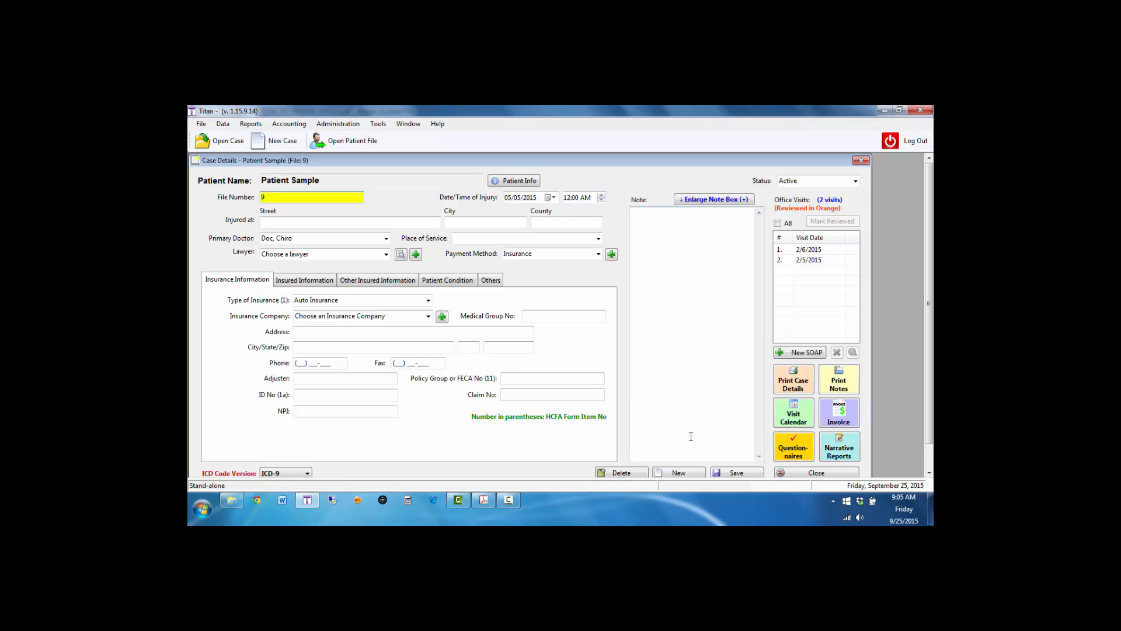
click(816, 474)
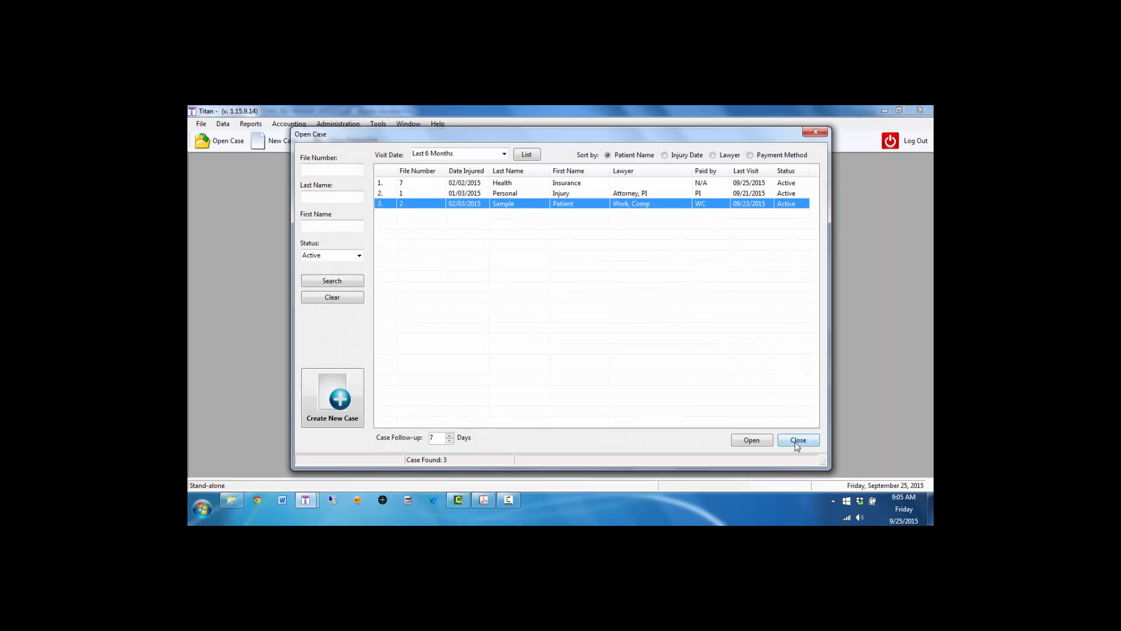
Step: Set the case list's status and visit date filters to All and search again
click(359, 255)
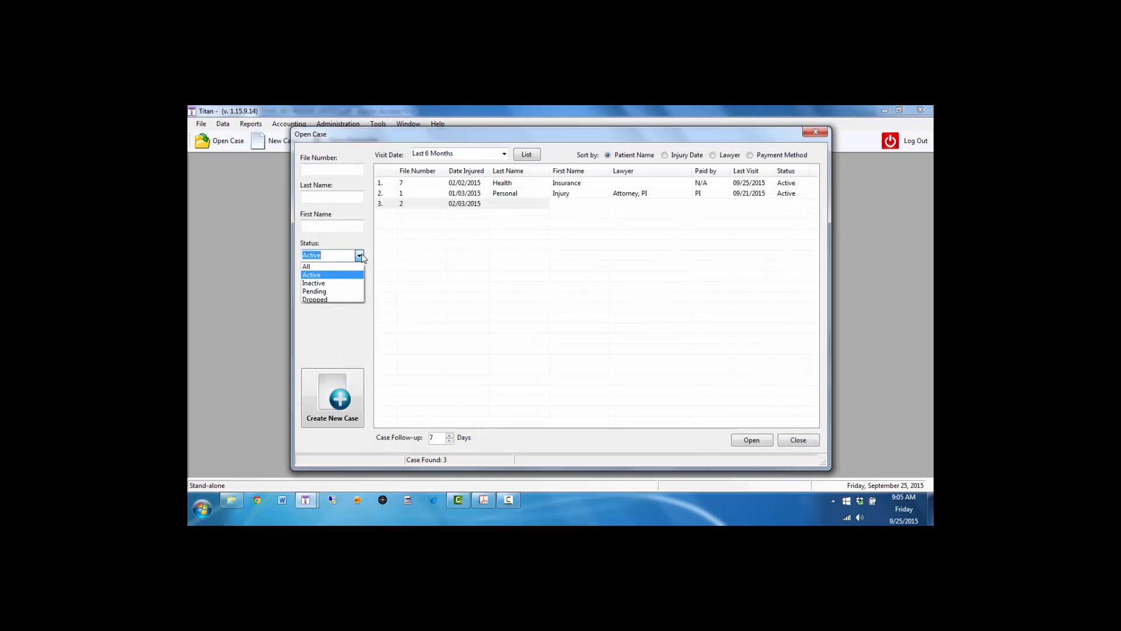
click(345, 270)
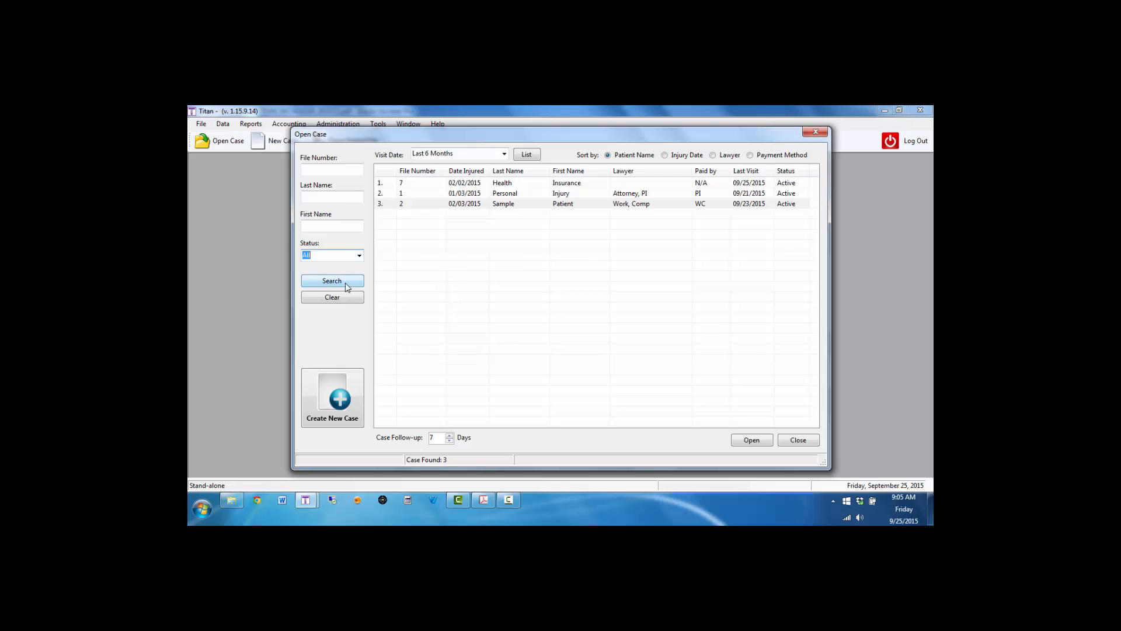
click(504, 154)
click(436, 214)
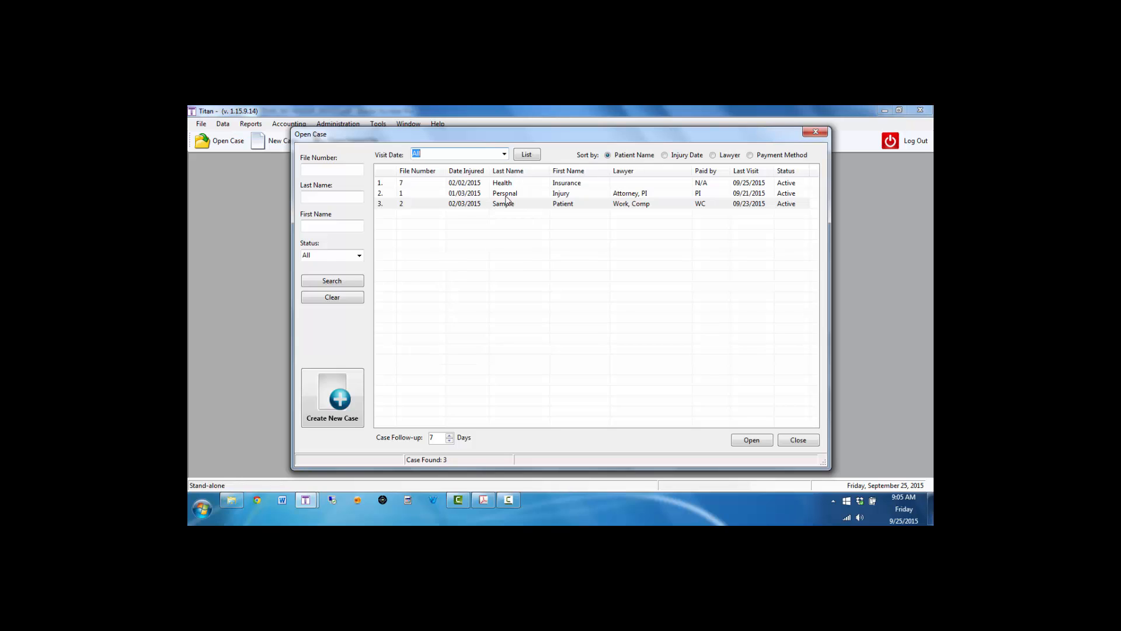
click(353, 281)
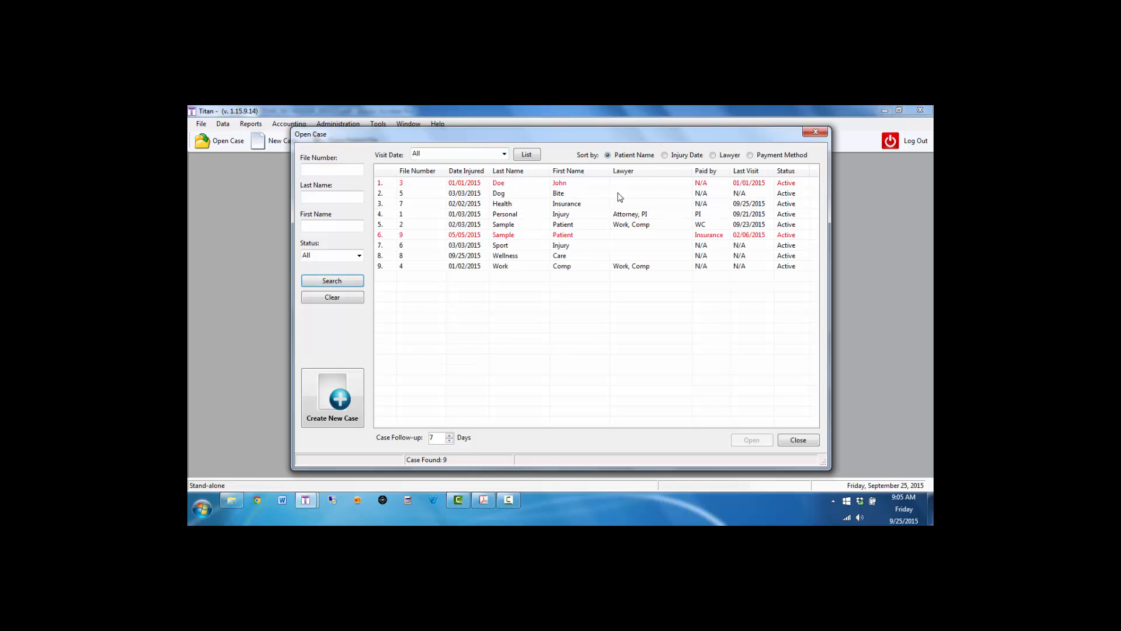
Step: Sort the case list by injury date, by lawyer and by payment method in turn, and close the list
click(686, 160)
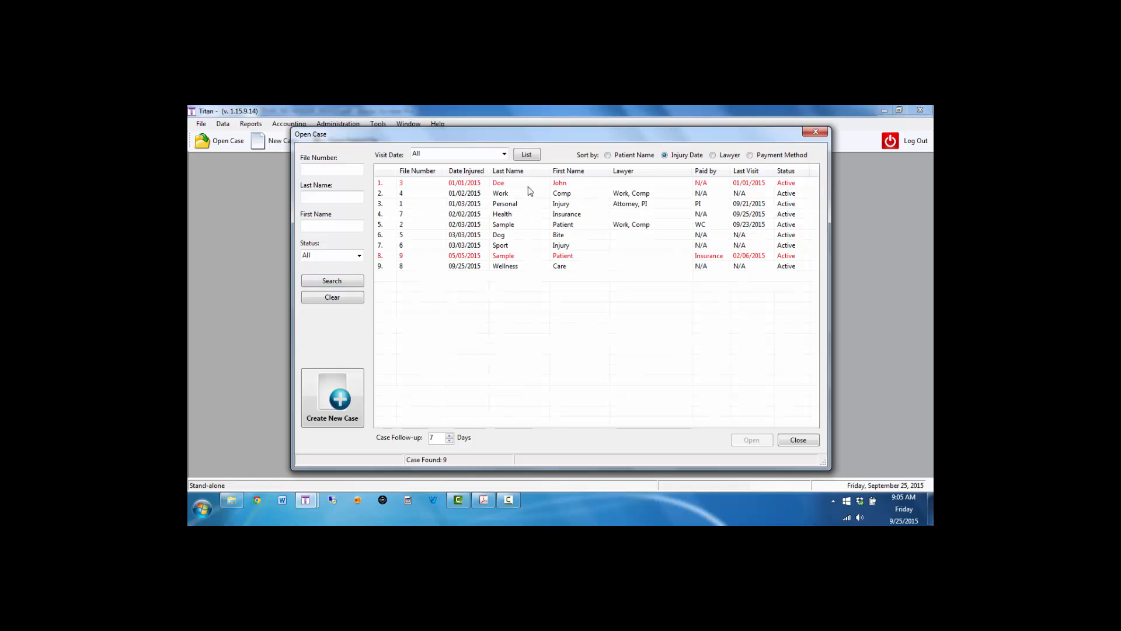
click(721, 157)
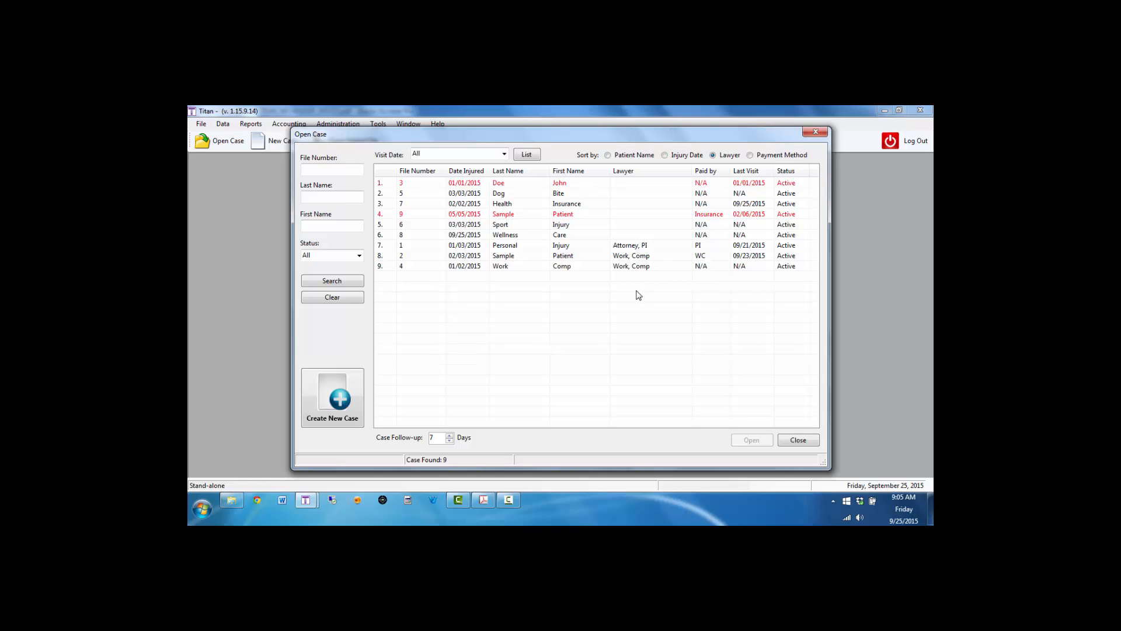
click(627, 249)
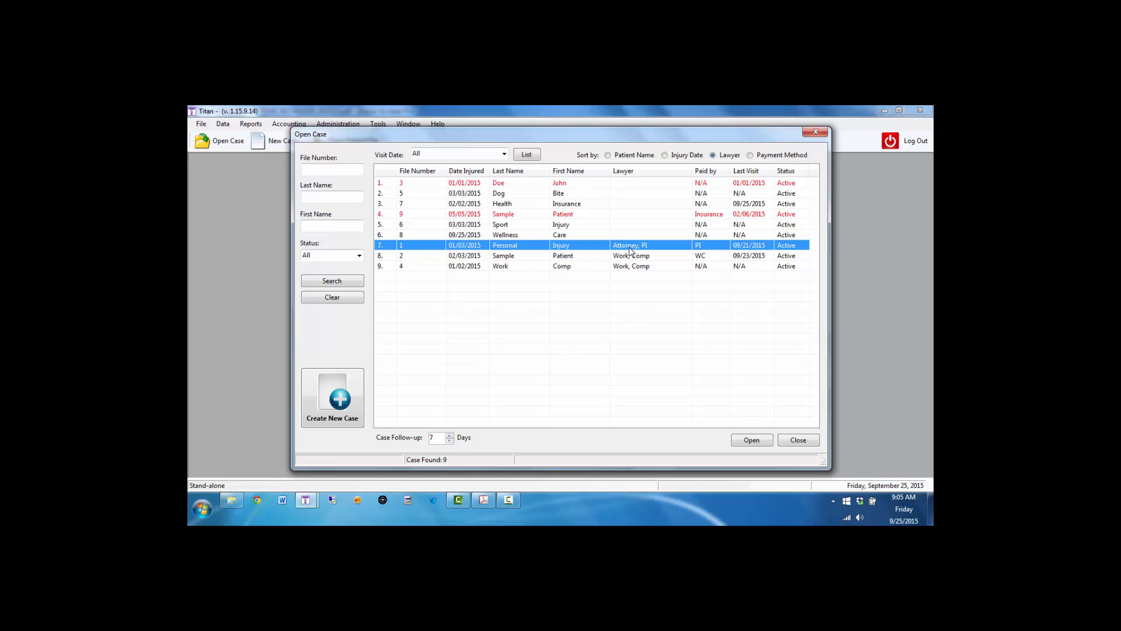
click(751, 154)
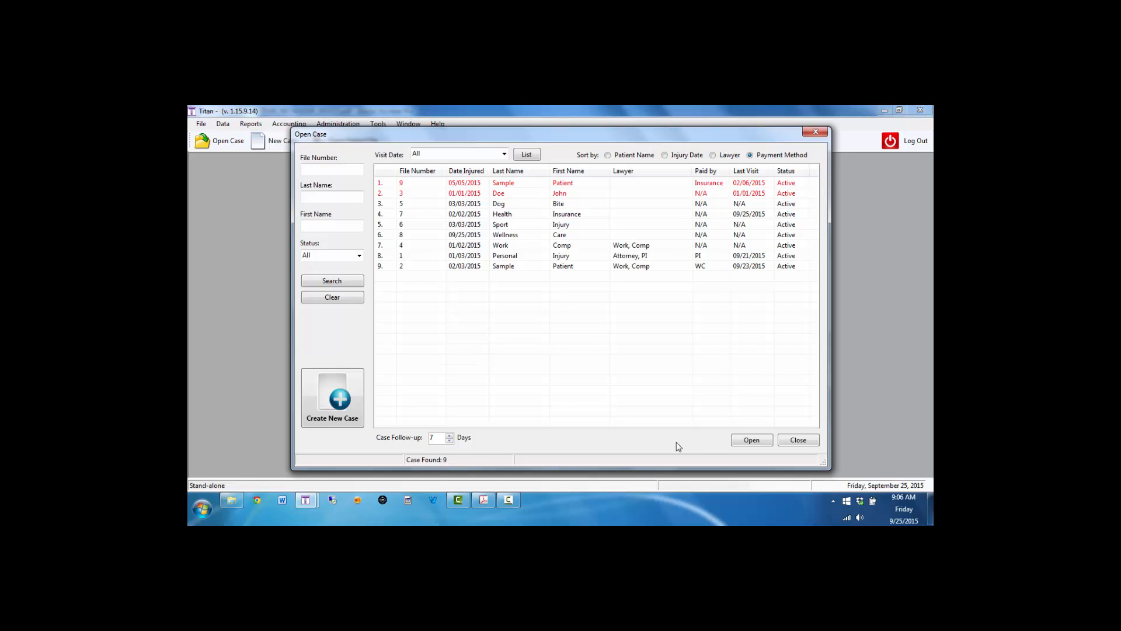
click(789, 442)
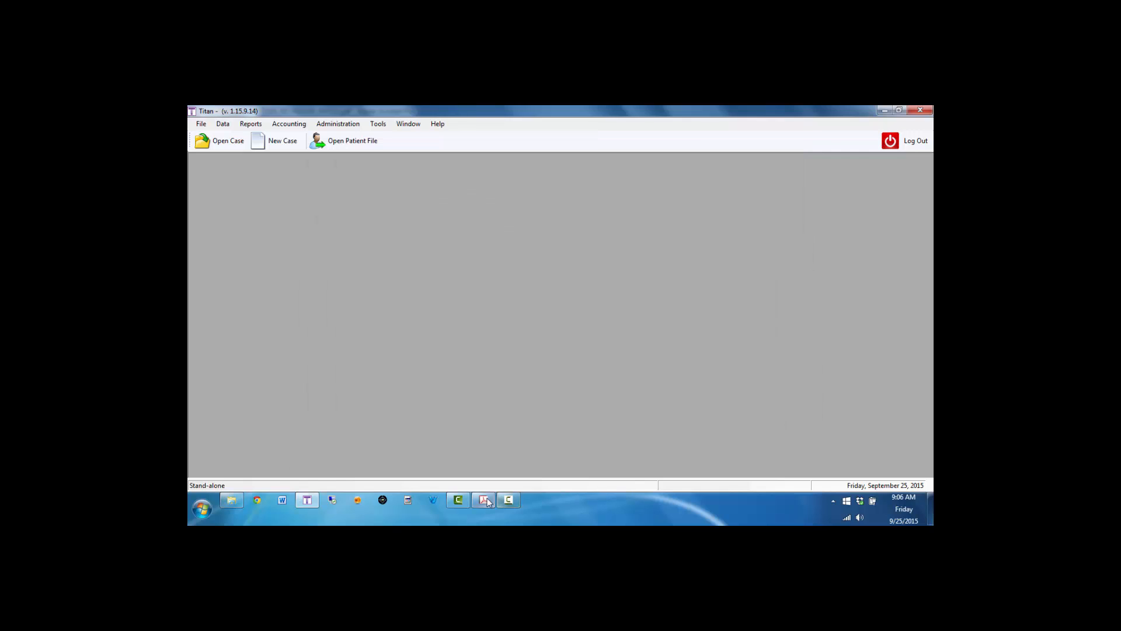